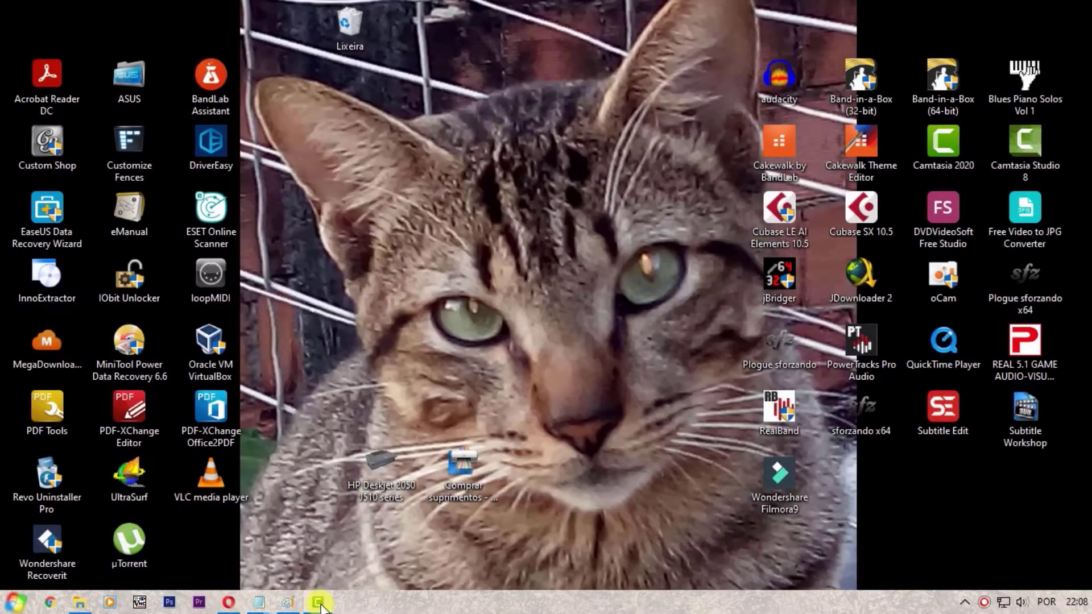
Switch to Camtasia and set the project canvas colour to green #528400, sampled from the program's own interface, then apply the settings.
click(319, 604)
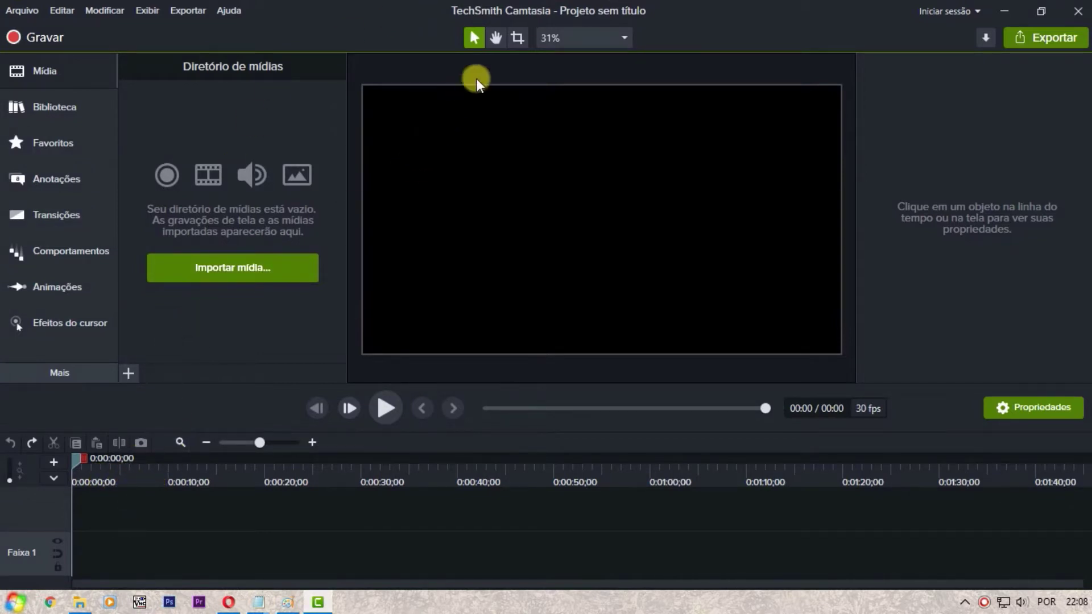
click(587, 38)
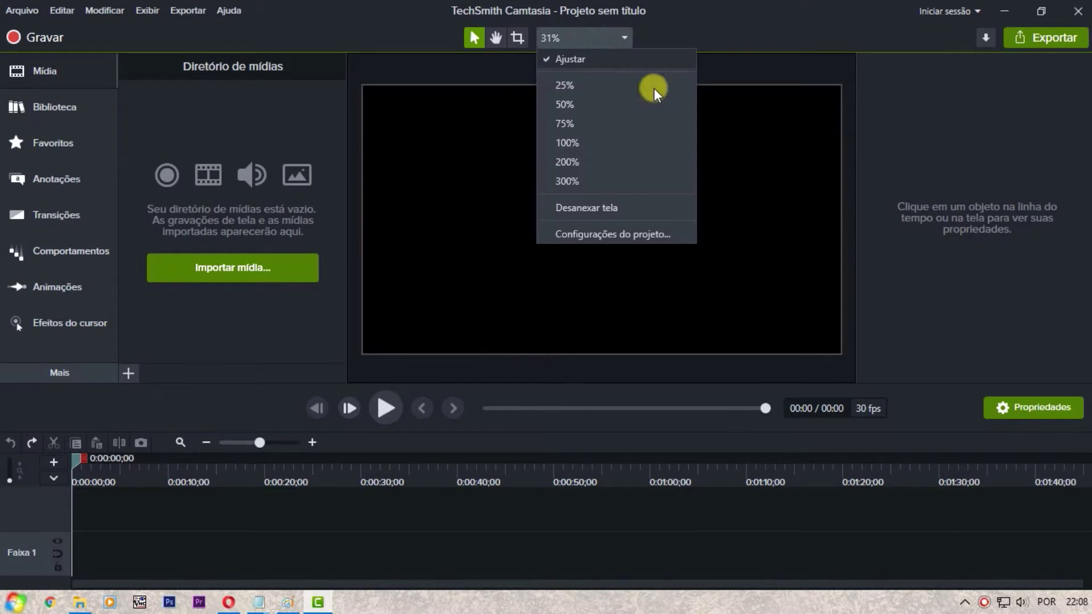
click(647, 231)
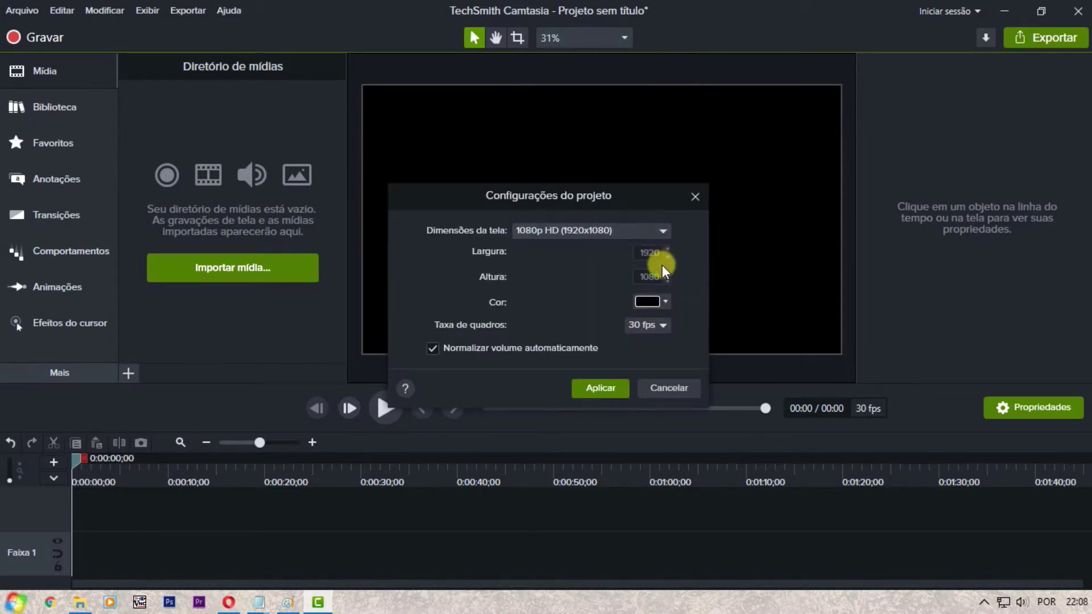
click(667, 301)
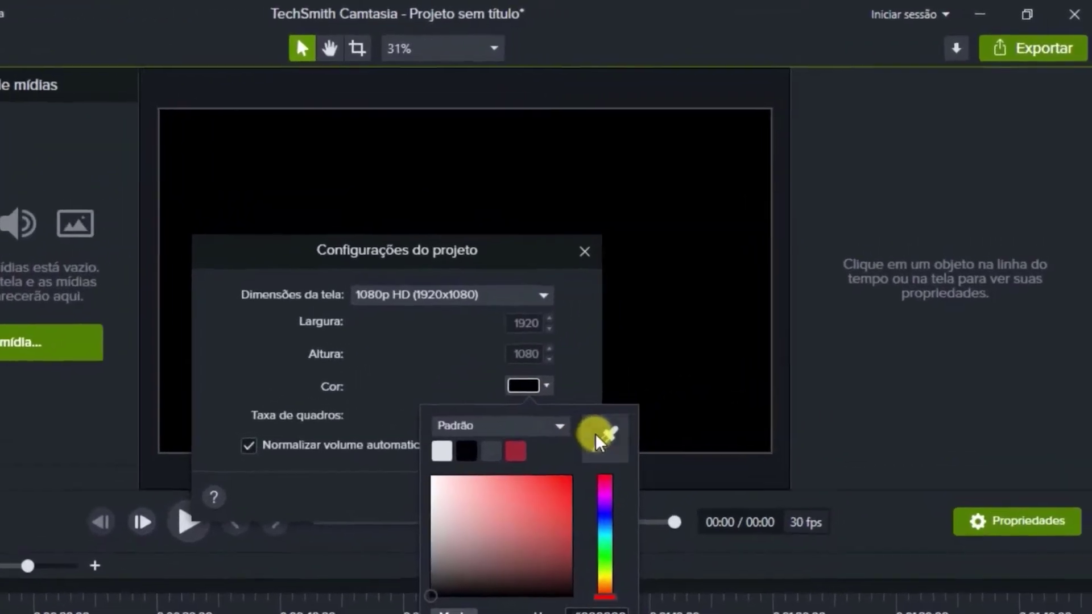
click(693, 358)
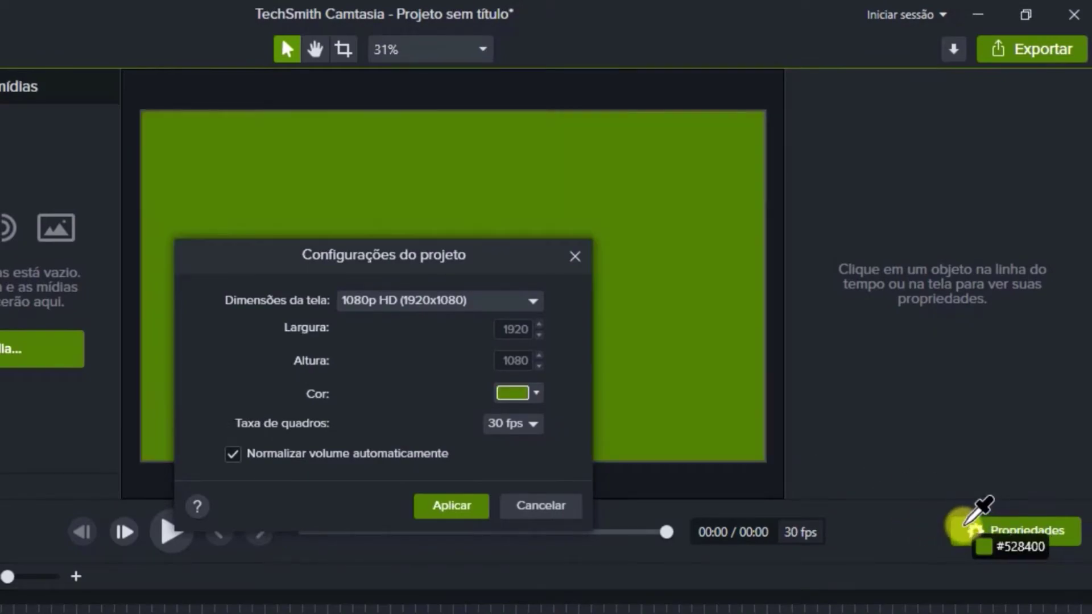
click(966, 524)
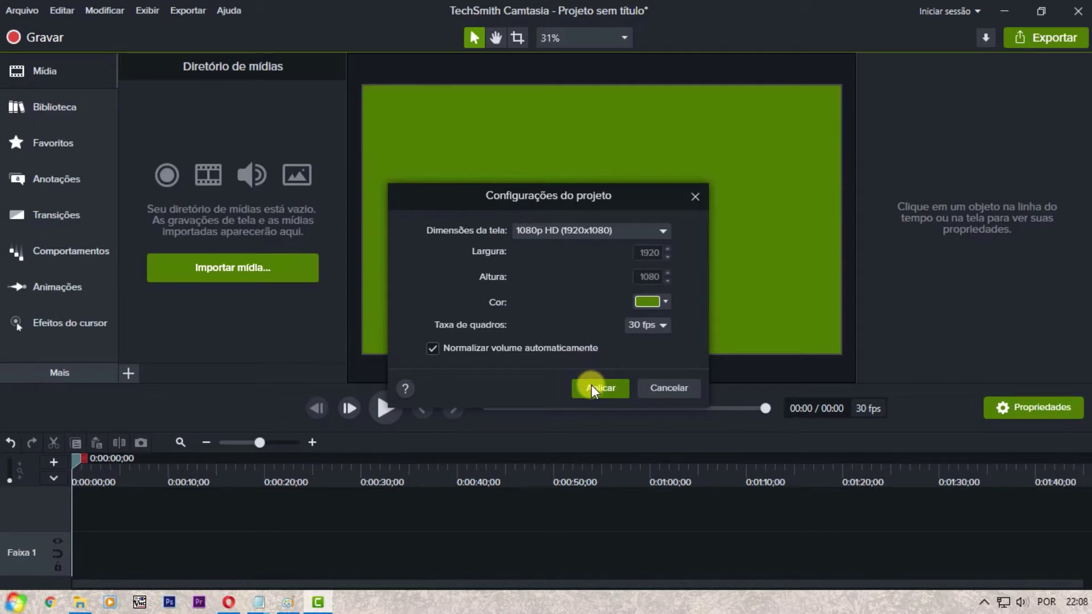
click(592, 385)
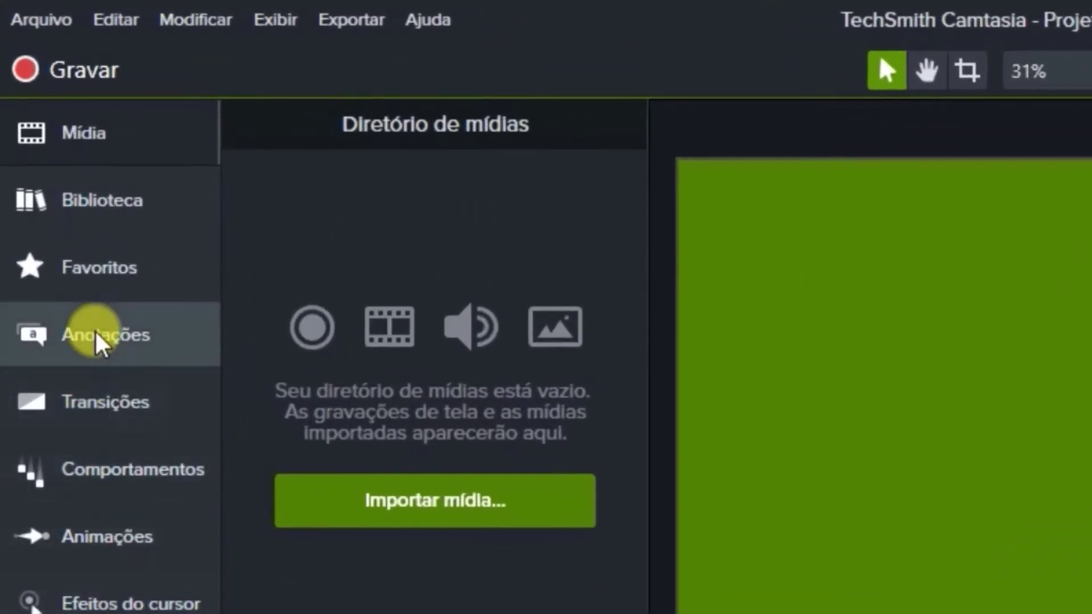
Add a plain ABC text callout from the Basic annotation style to the timeline at the playhead.
click(95, 336)
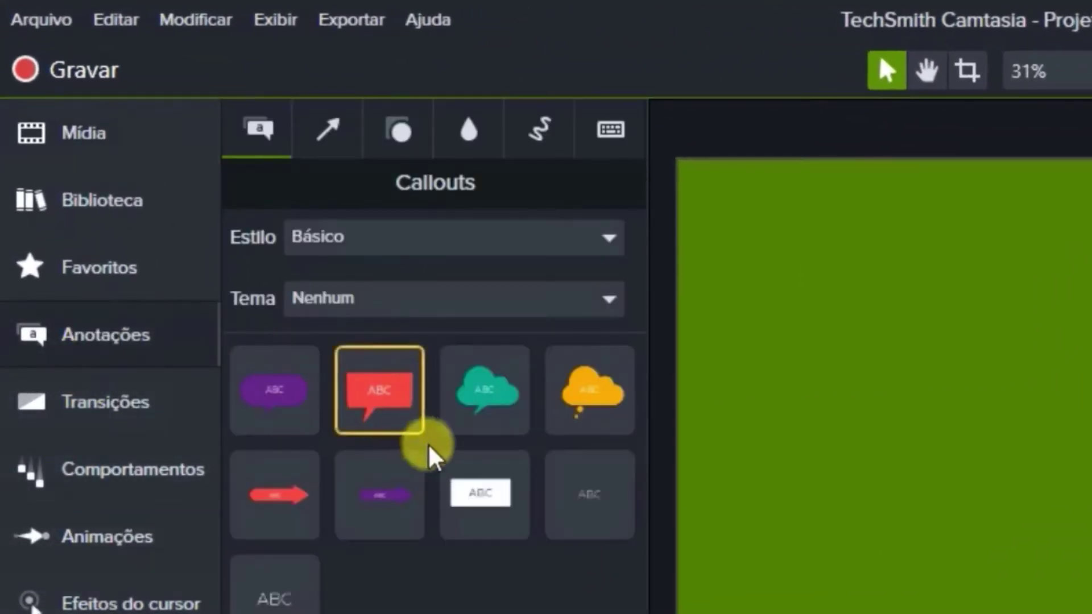
right_click(580, 490)
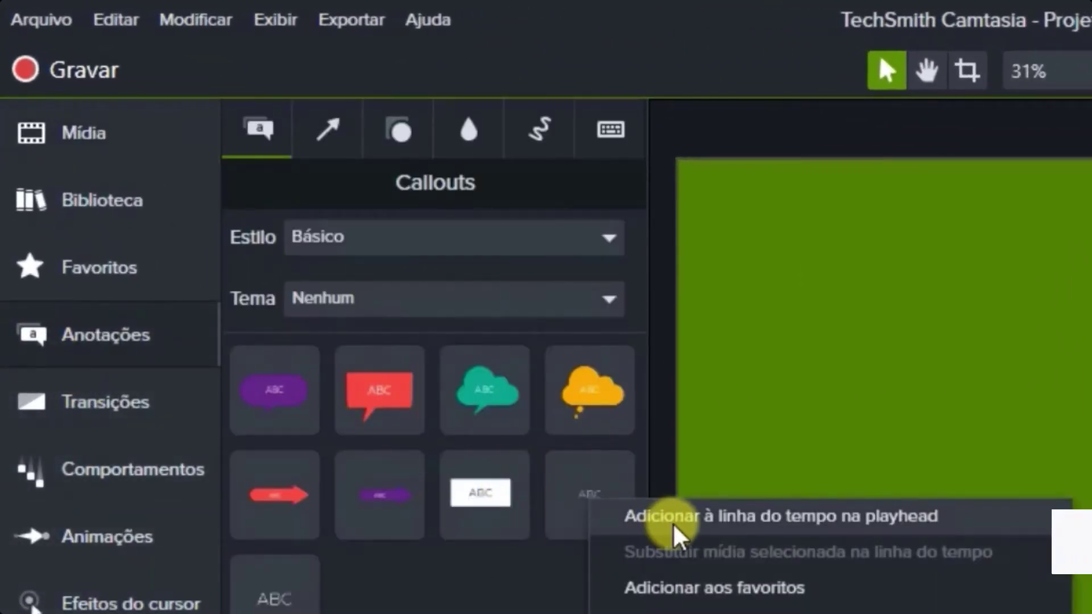
click(674, 519)
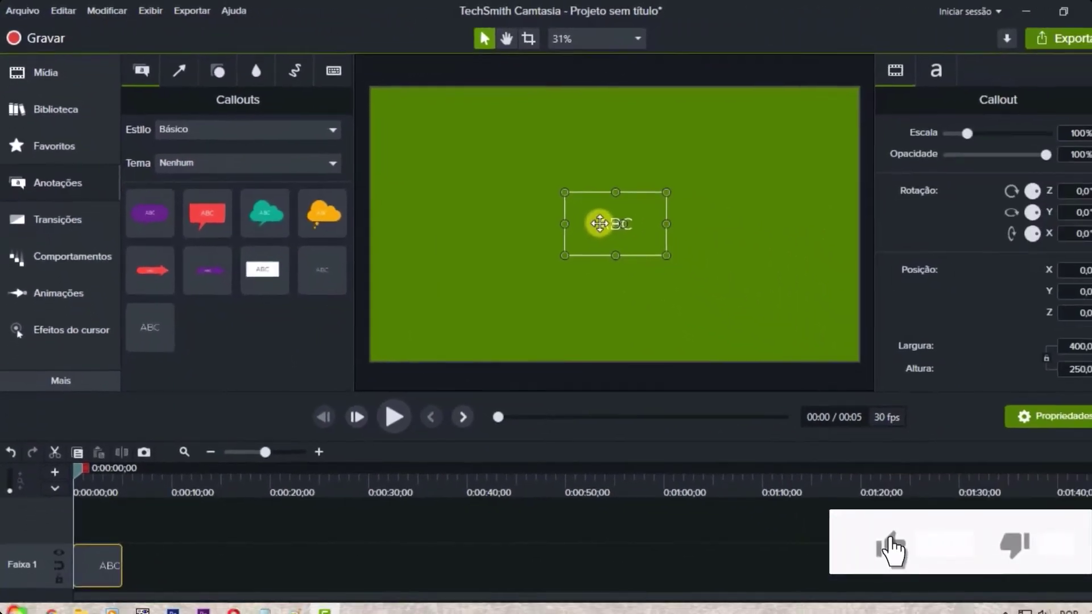
Replace the callout's placeholder with "GOSTOU? DEIXE SEU LIKE E SE INSCREVA", copied from the first line of the open Notepad note.
double_click(725, 271)
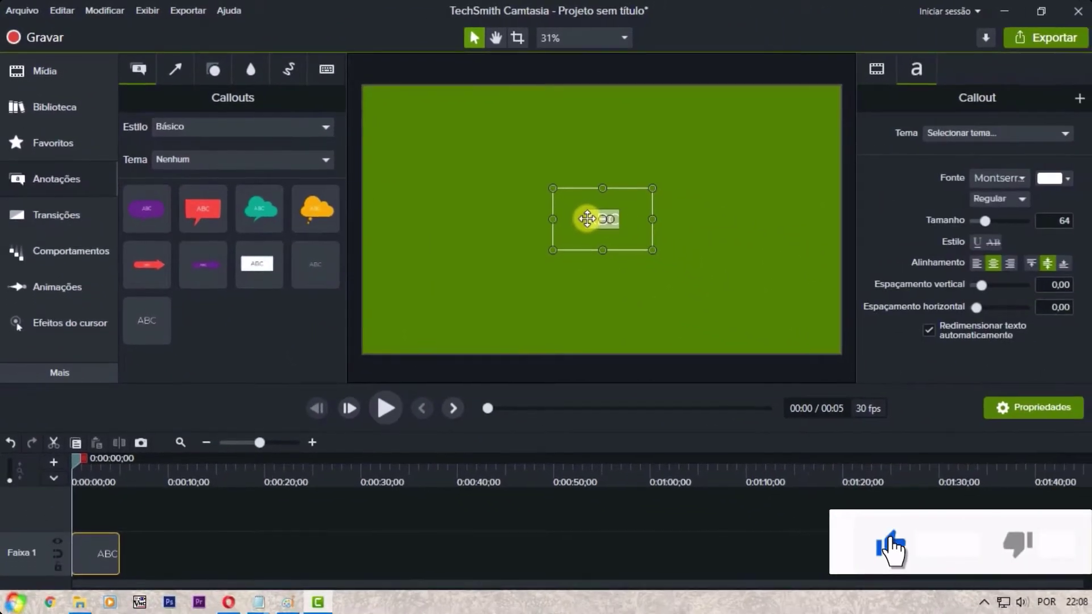
click(261, 606)
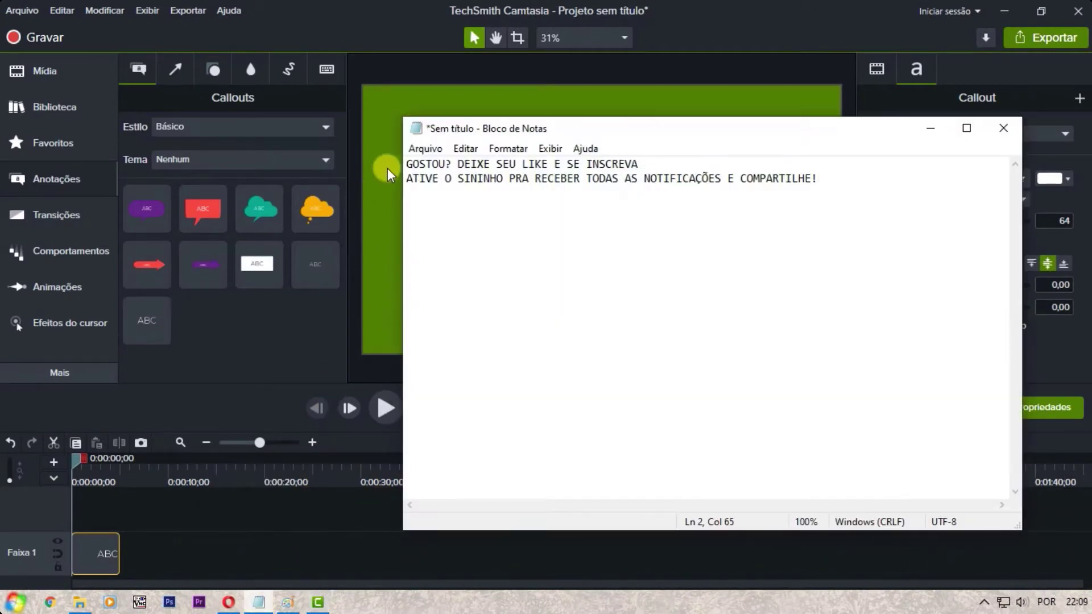
drag(405, 164, 648, 169)
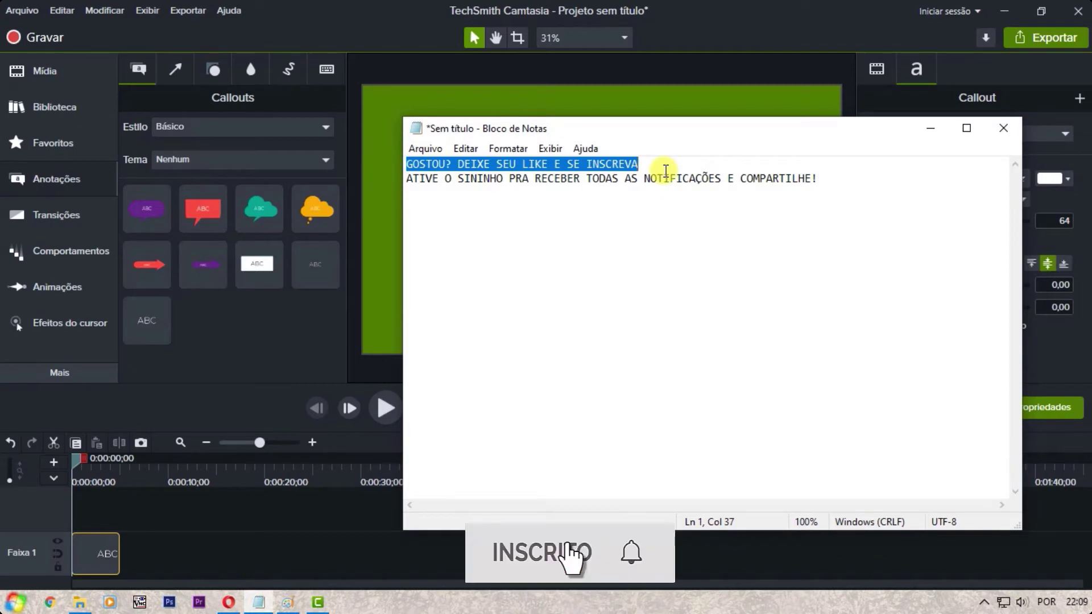
key(ctrl+c)
click(930, 128)
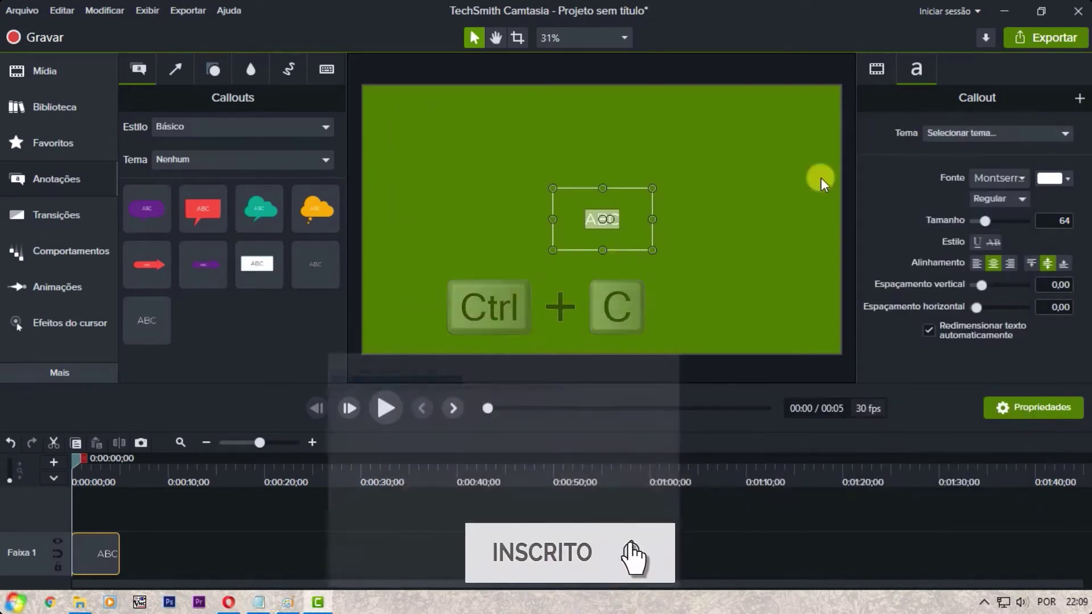
double_click(589, 221)
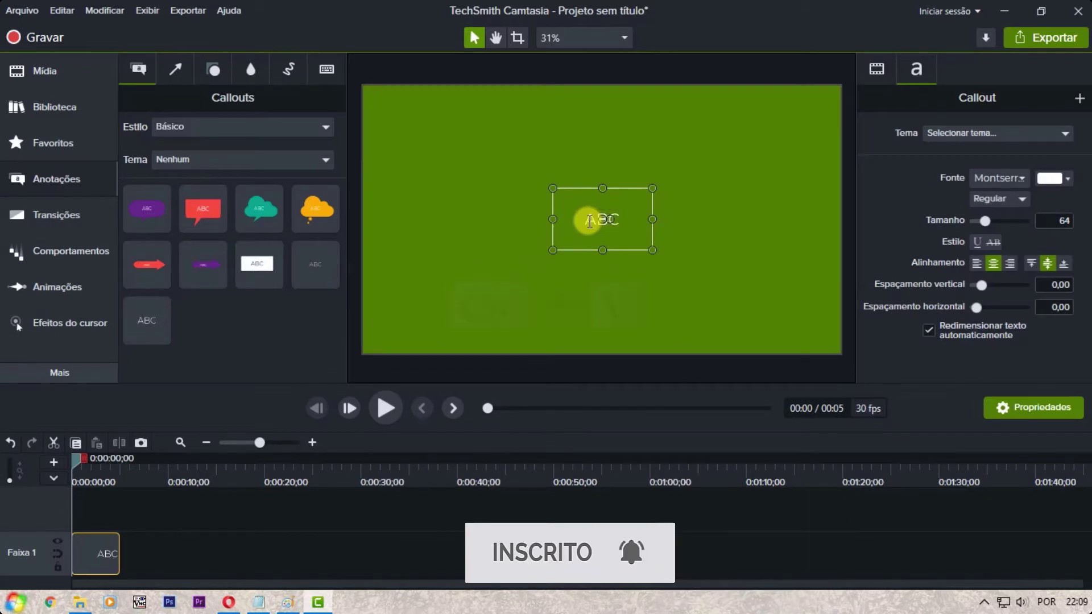
key(ctrl+v)
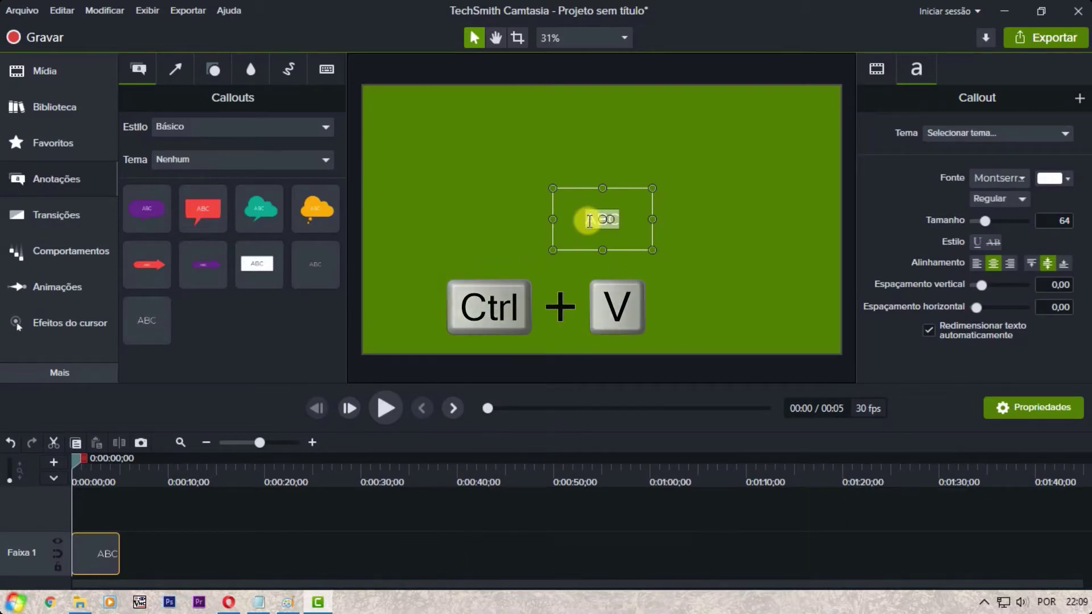
key(ctrl+v)
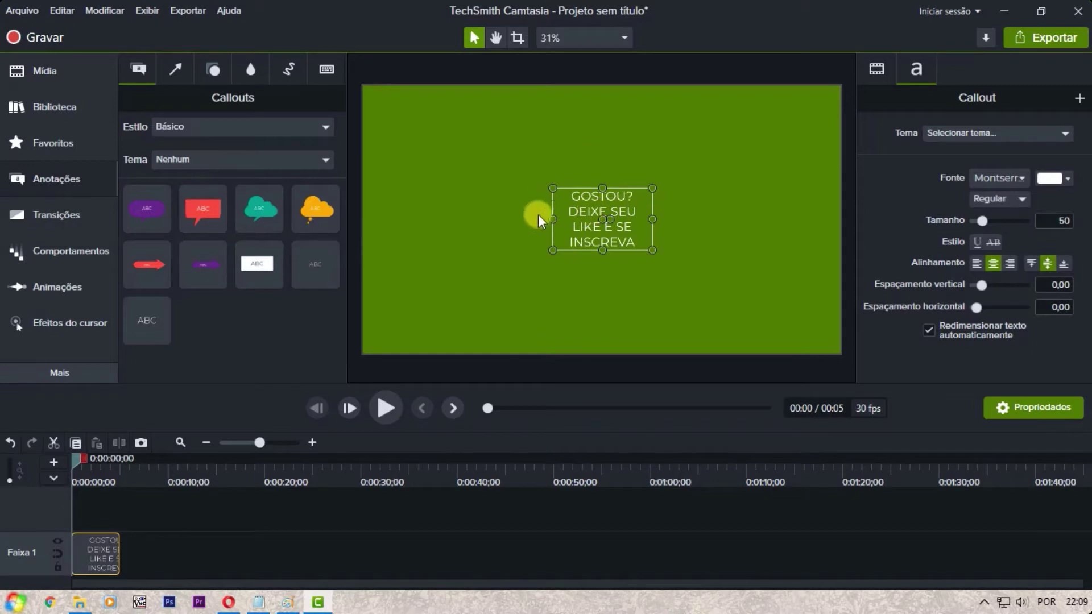
Widen the callout to about 1,468 so its text fits on one line, and move it to the canvas's bottom centre.
drag(554, 222, 434, 220)
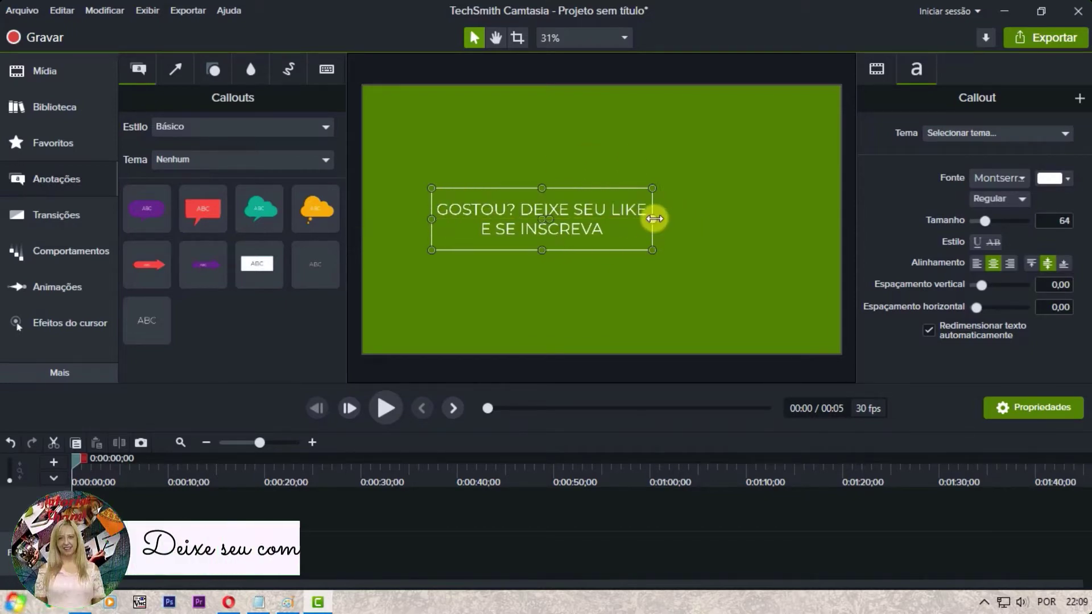
drag(653, 219, 797, 218)
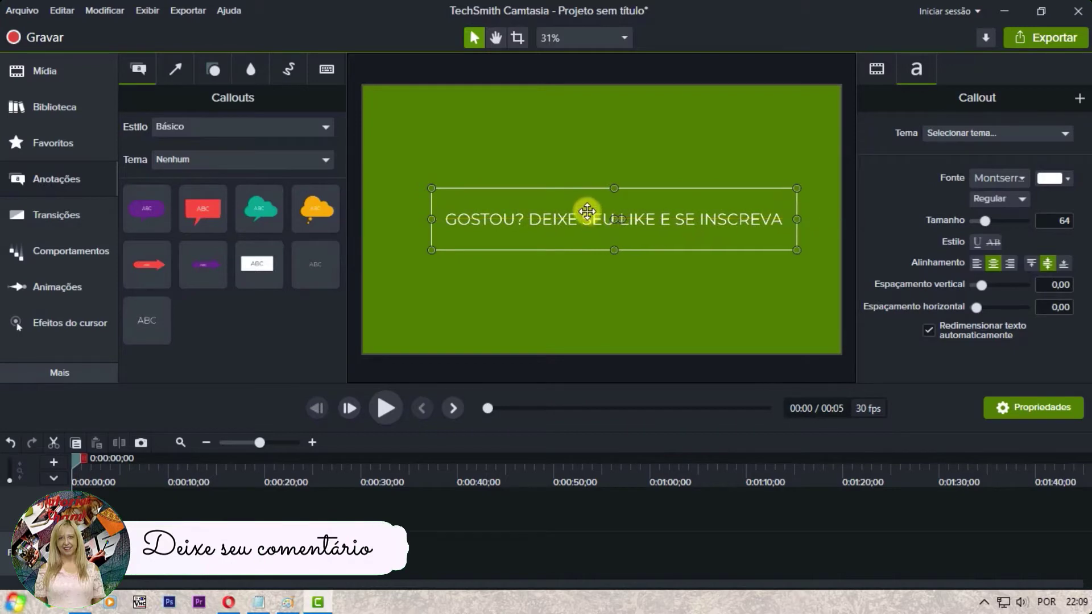
drag(587, 211, 571, 310)
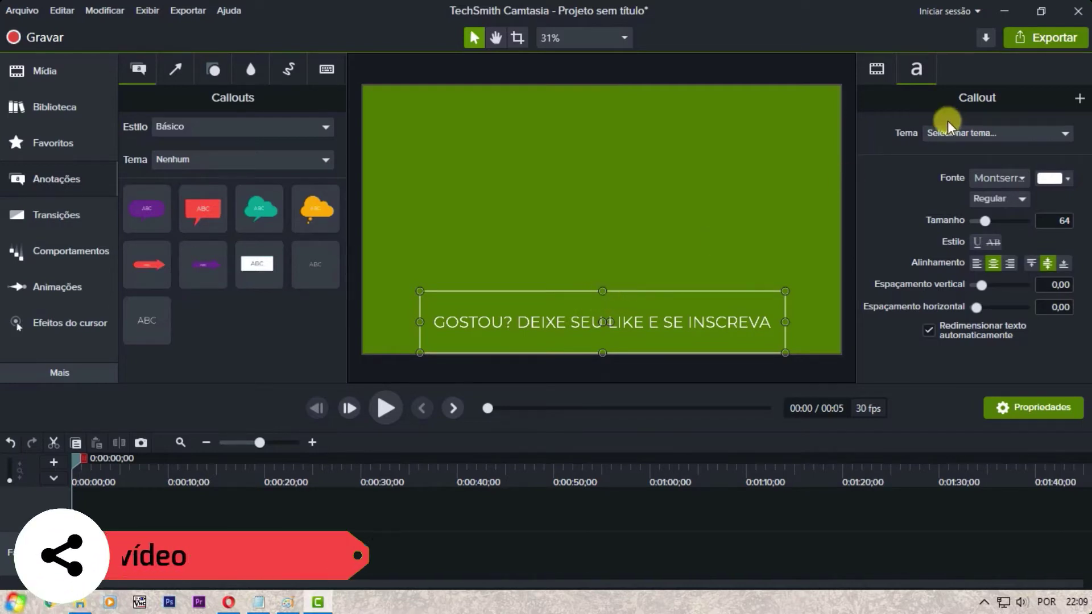
Reduce the callout's height to 50 and narrow its box to fit closely around the text at the canvas's bottom edge.
click(877, 69)
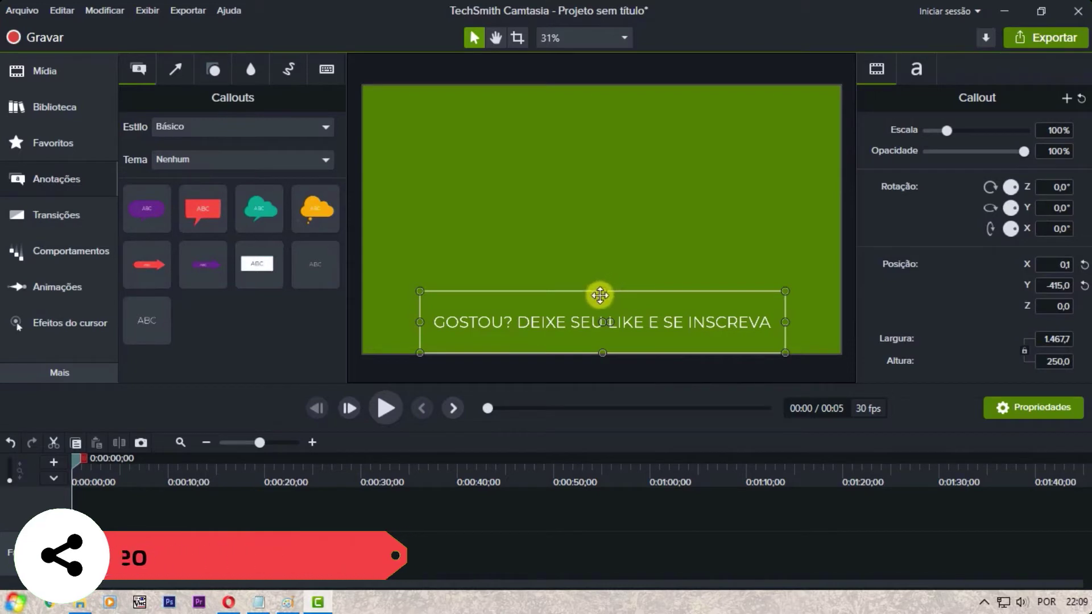
drag(601, 292, 603, 341)
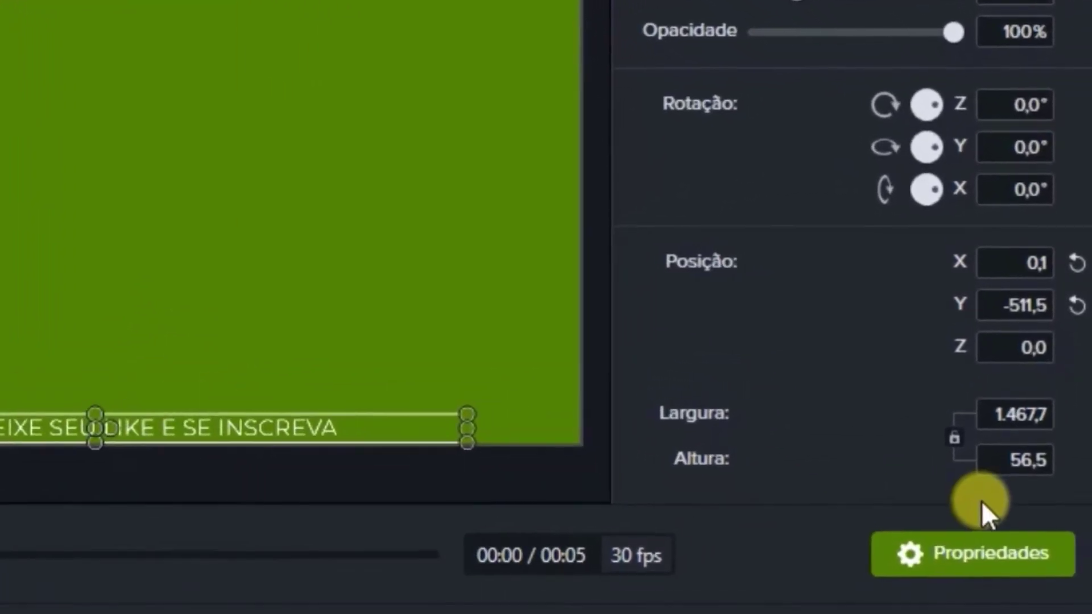
click(1011, 461)
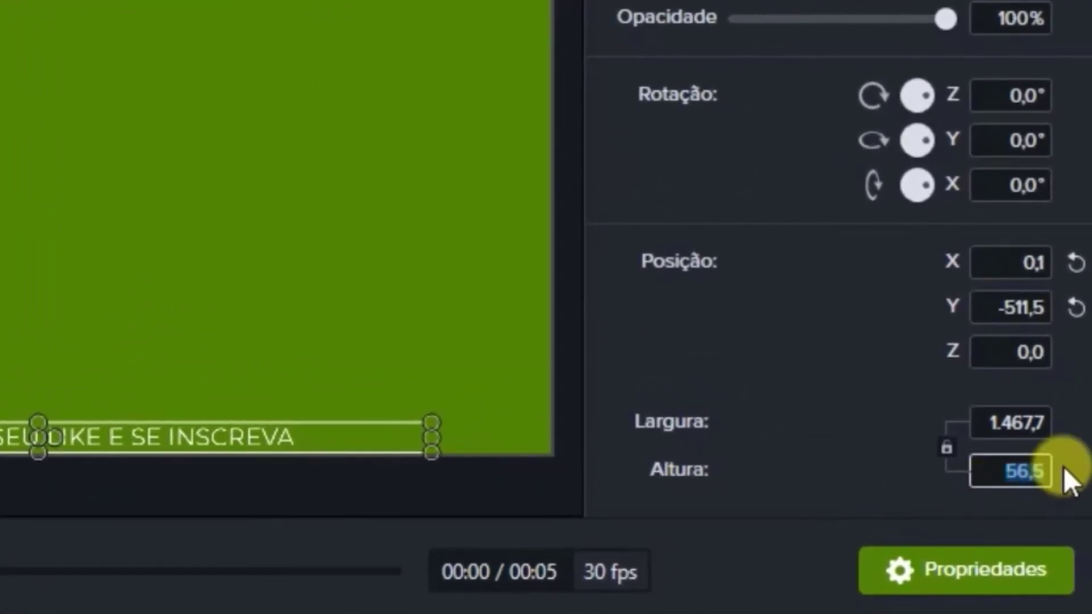
text(50)
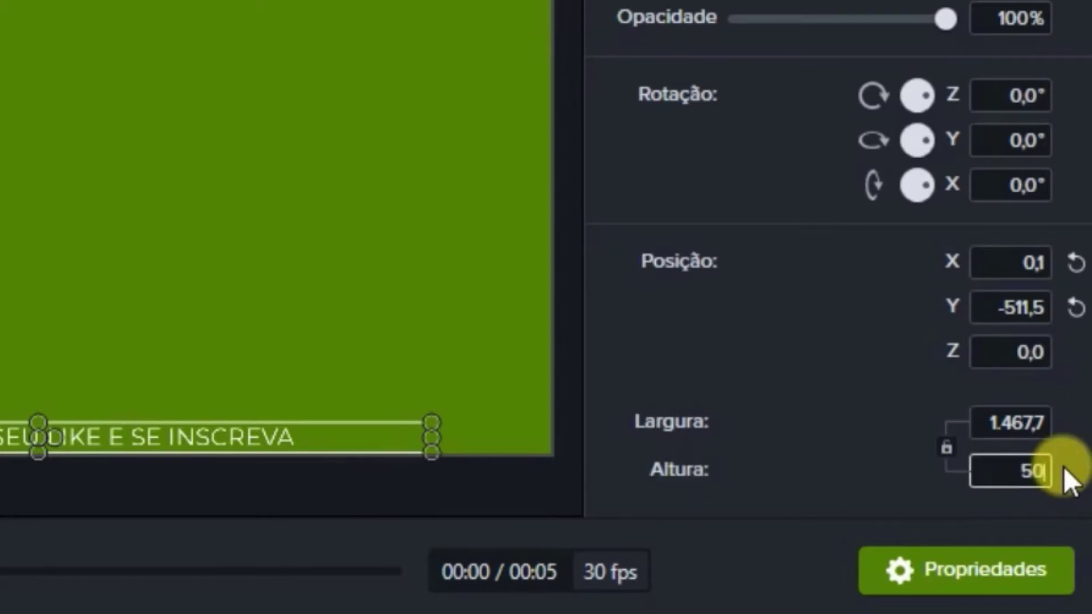
key(Return)
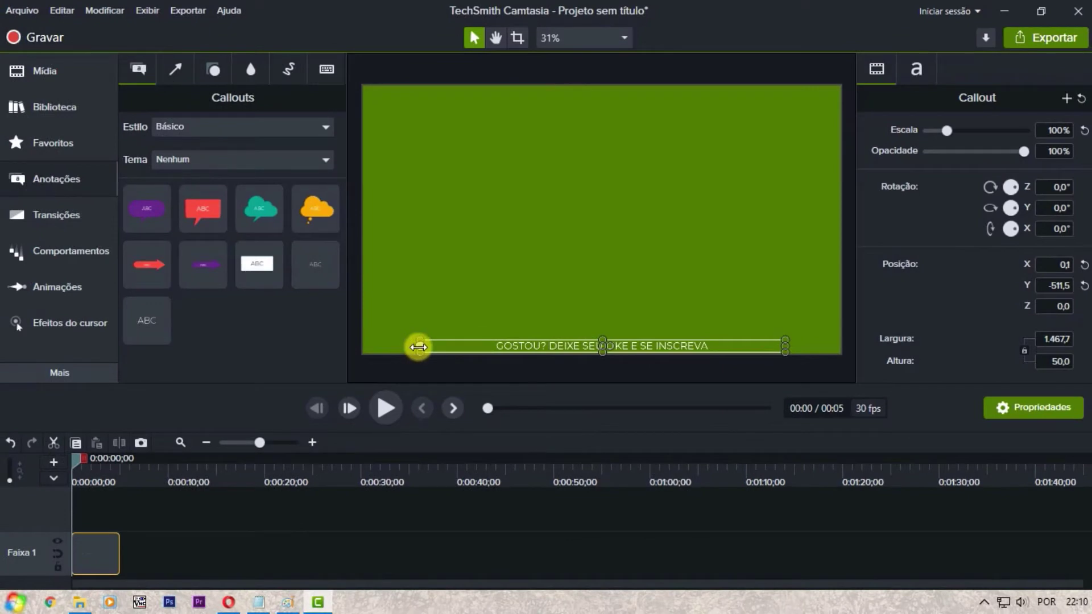
drag(418, 347, 550, 366)
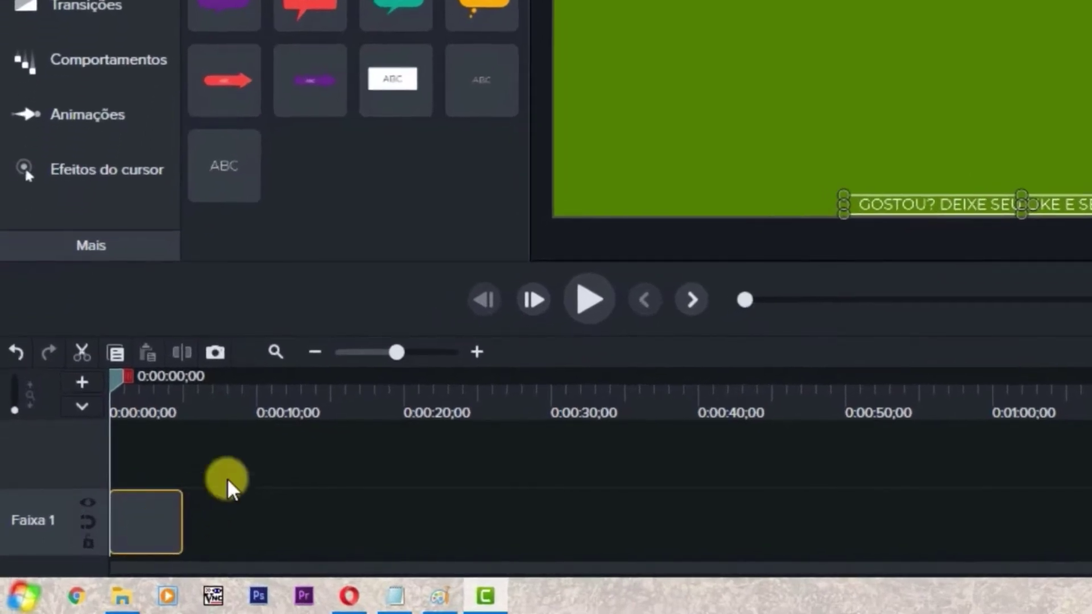
Add a second plain ABC text callout at 0:00:05;00, directly after the first clip on Faixa 1.
click(242, 420)
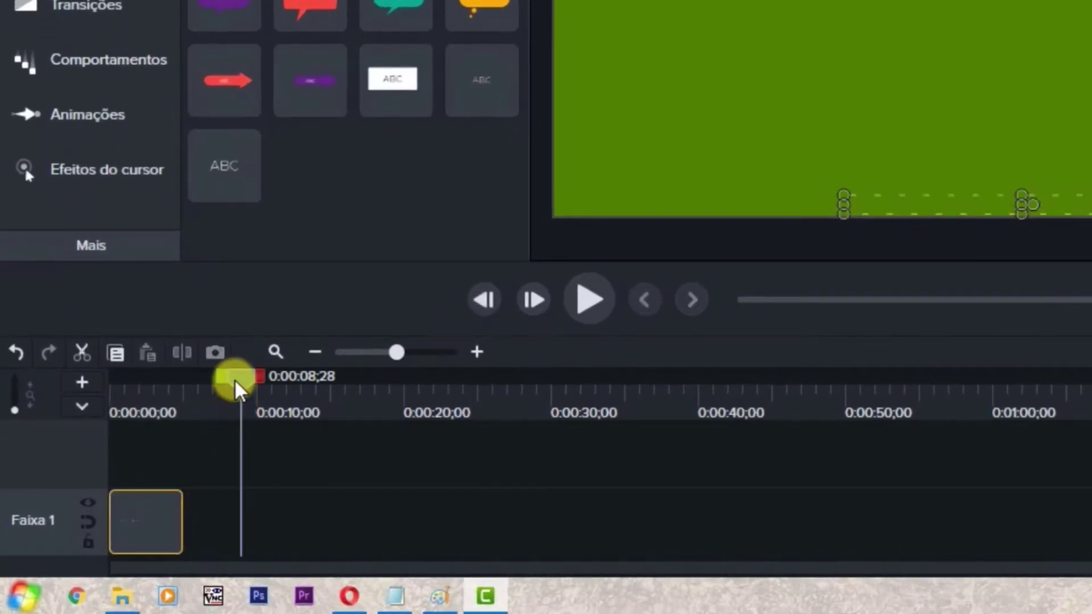
drag(234, 381, 185, 392)
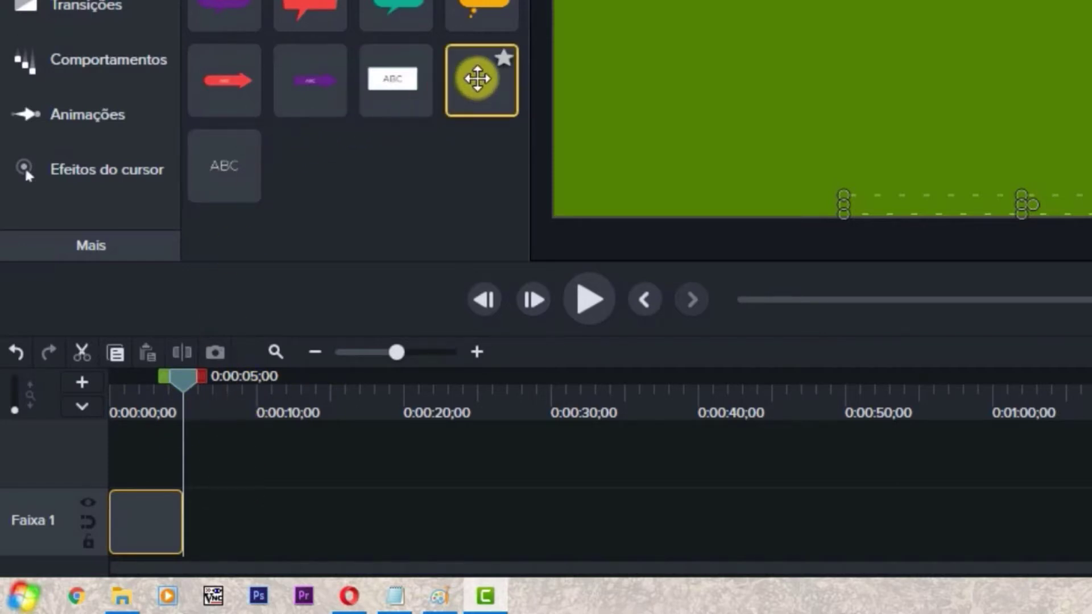
right_click(476, 78)
click(565, 107)
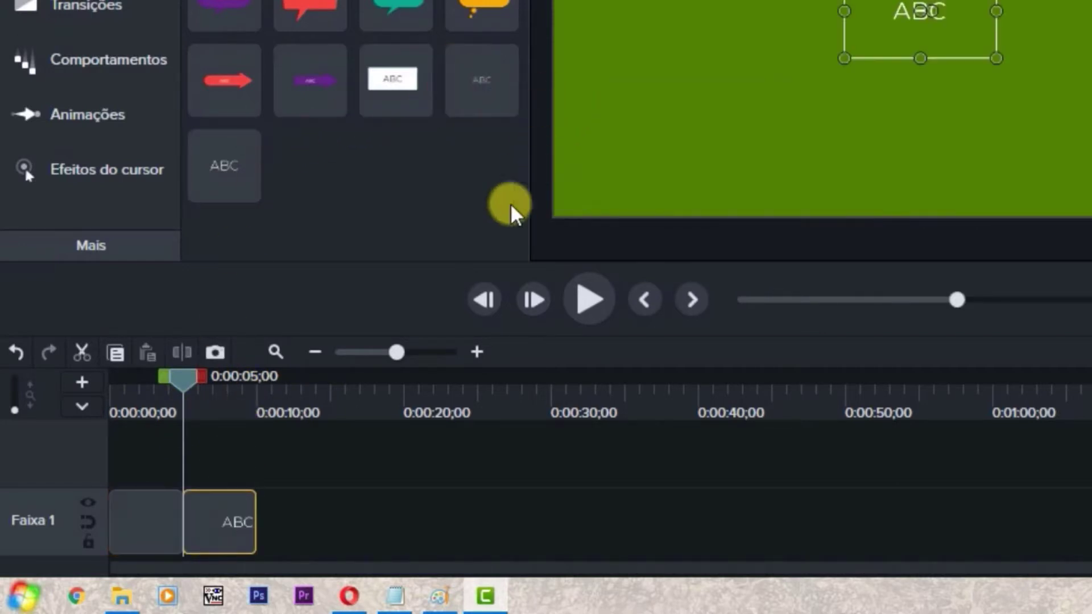
Replace the second callout's placeholder with "ATIVE O SININHO PRA RECEBER TODAS AS NOTIFICAÇÕES E COMPARTILHE!", copied from the Notepad note's second line.
mouse_move(398, 601)
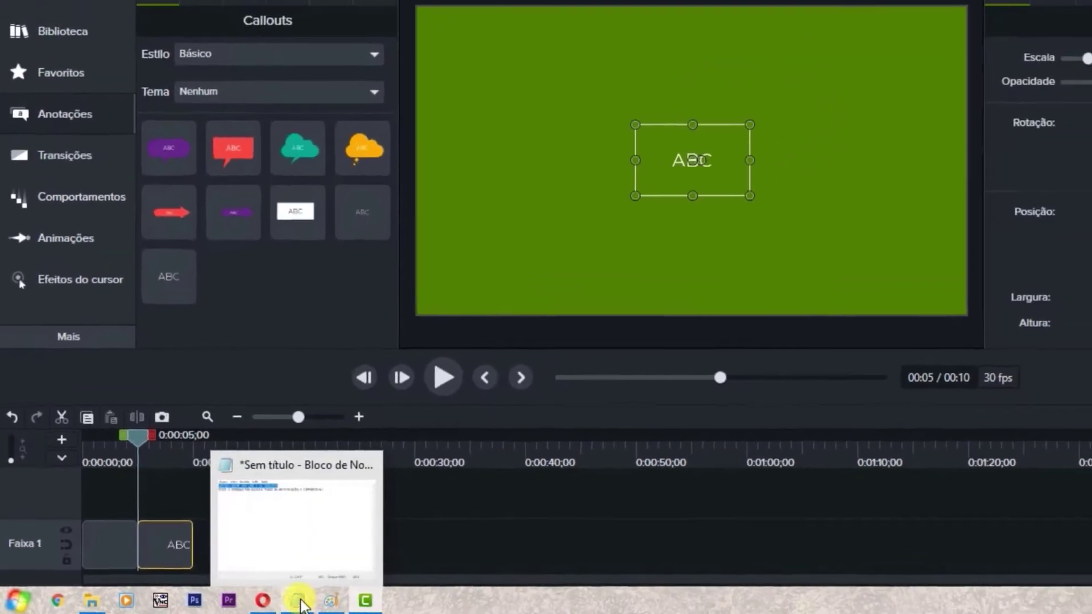
click(300, 602)
drag(405, 179, 862, 216)
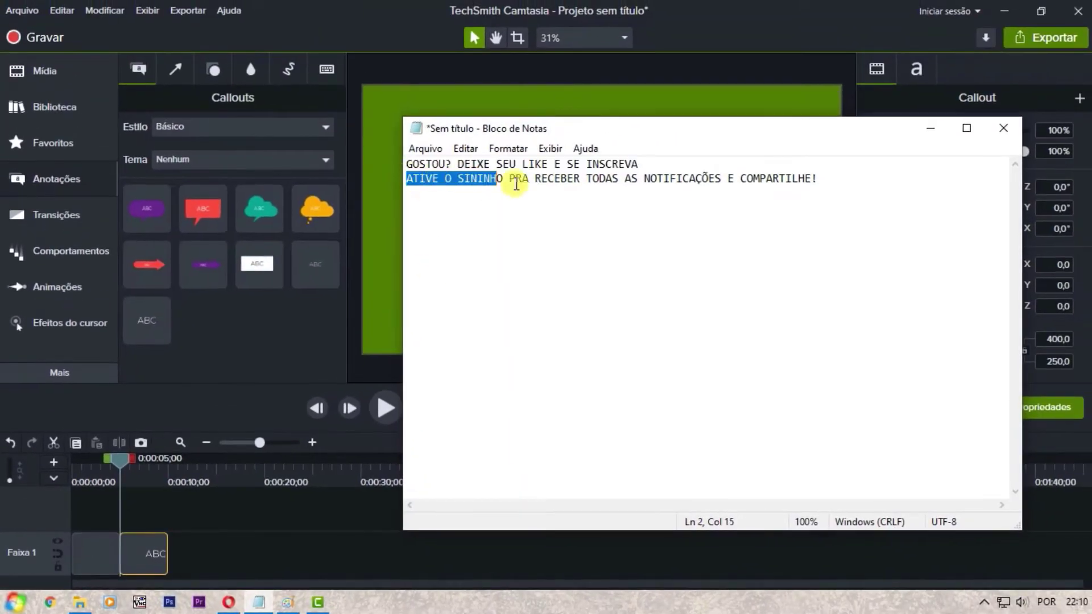
right_click(788, 185)
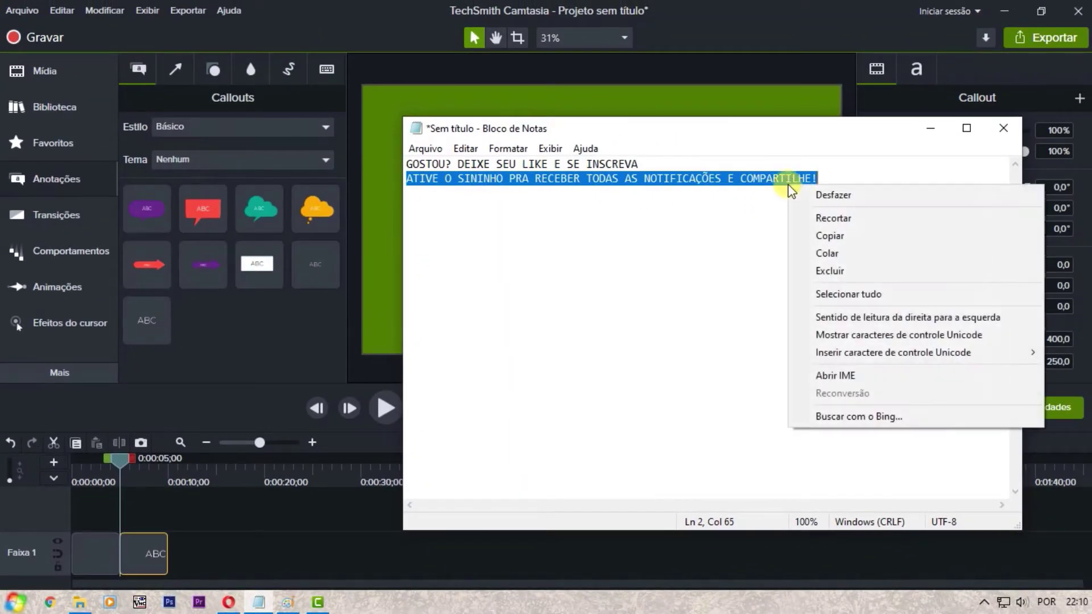
click(827, 234)
click(931, 129)
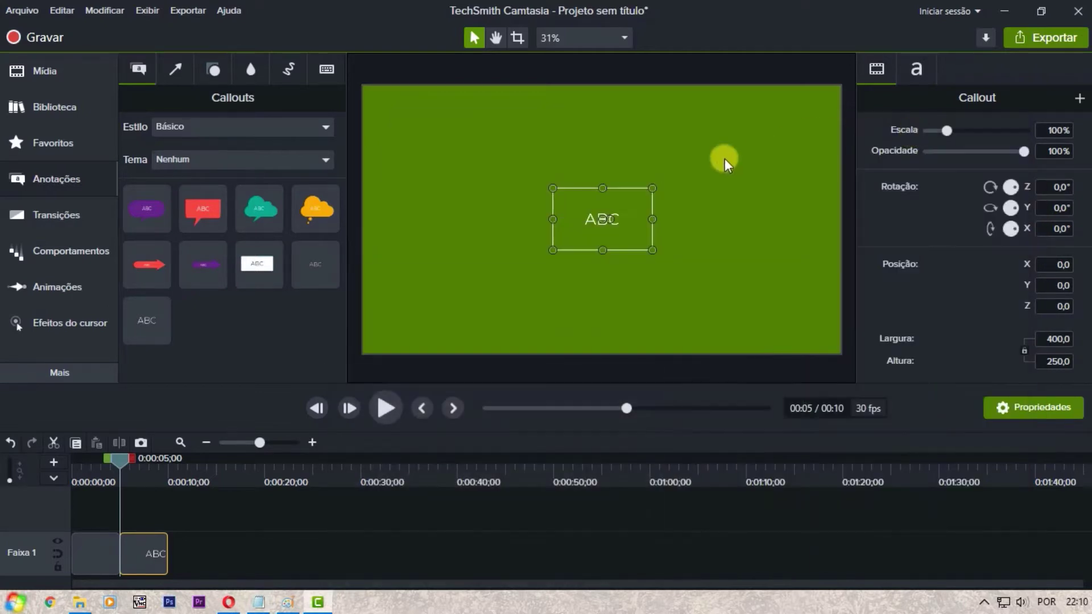
double_click(598, 219)
key(ctrl+v)
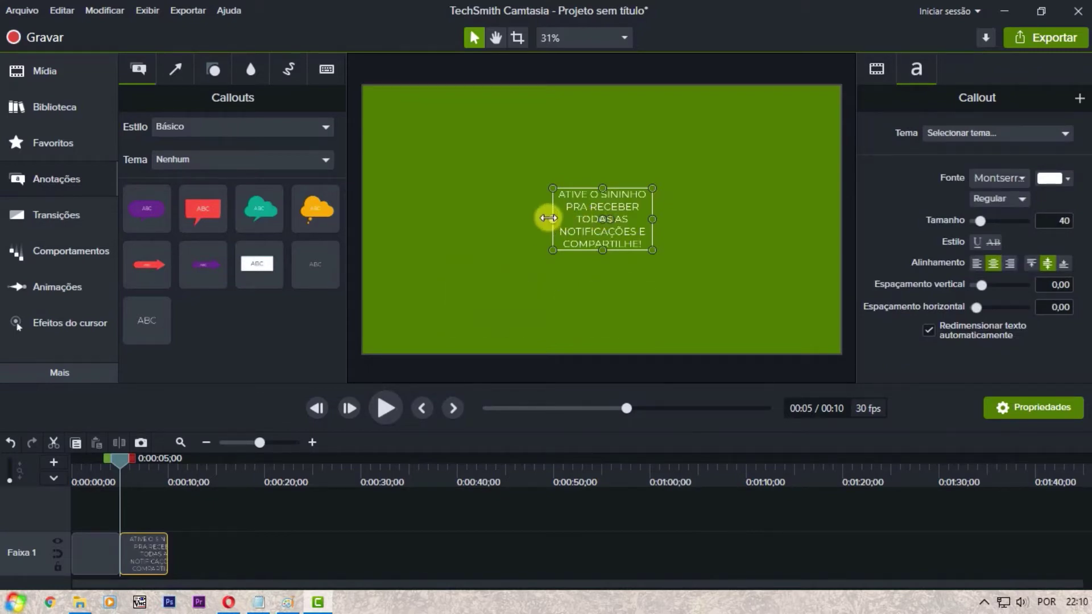
Widen the second callout to about 1,584 and move it to the bottom edge of the canvas.
drag(552, 219, 423, 215)
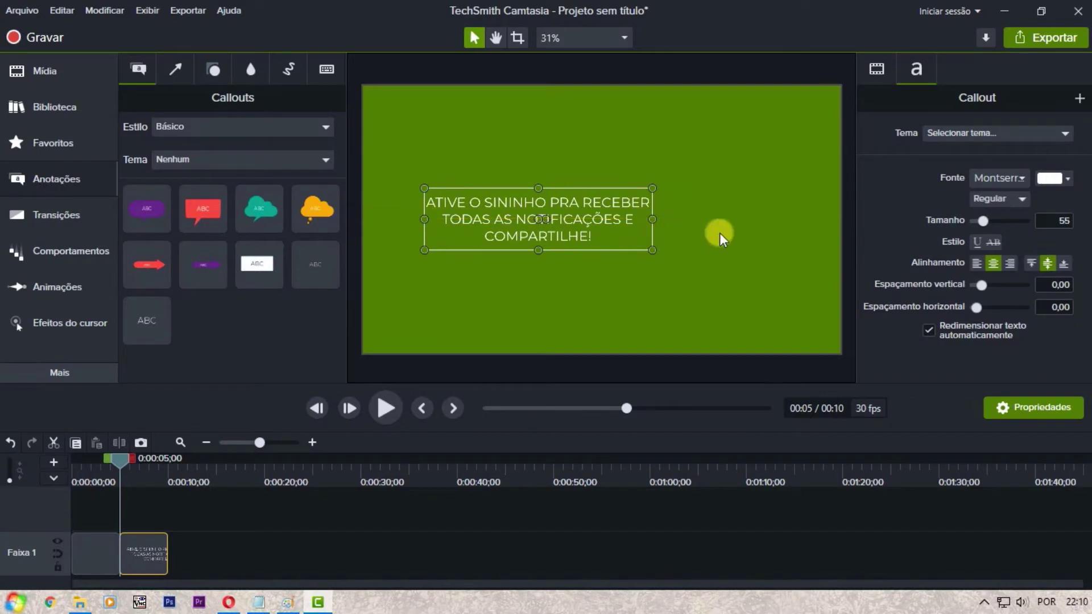
drag(653, 219, 819, 224)
drag(675, 220, 623, 304)
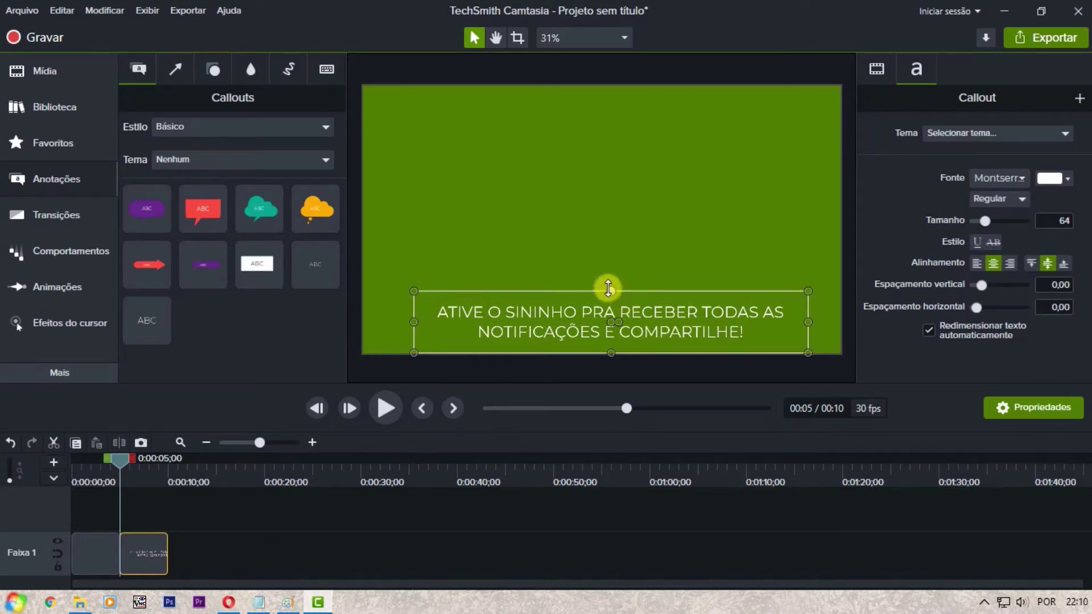
Shrink the second callout's box until its text fits on one line, and set its height to 50.
drag(607, 288, 612, 332)
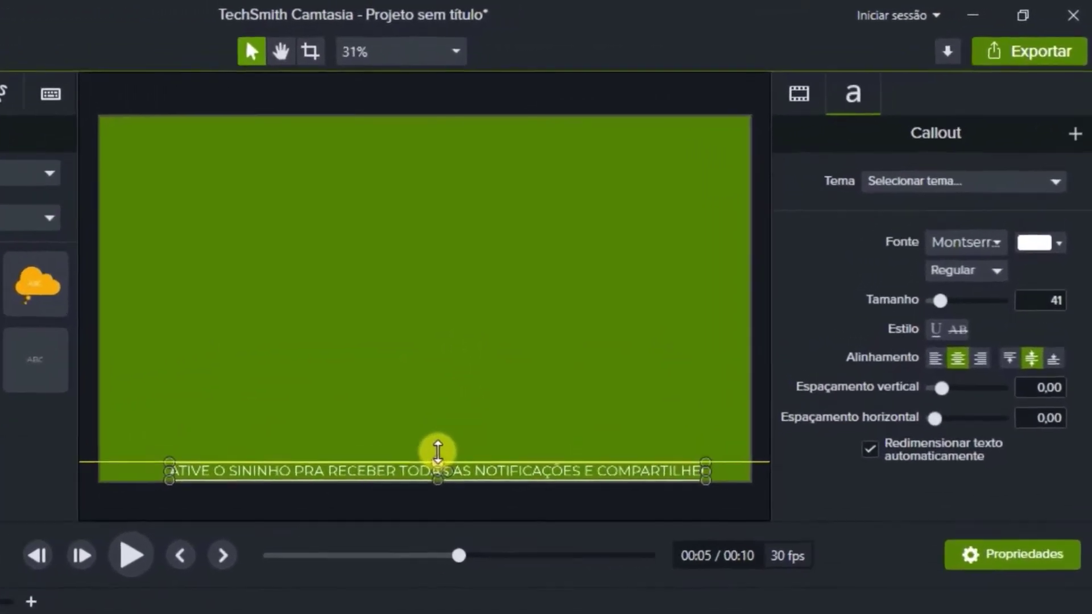
click(808, 101)
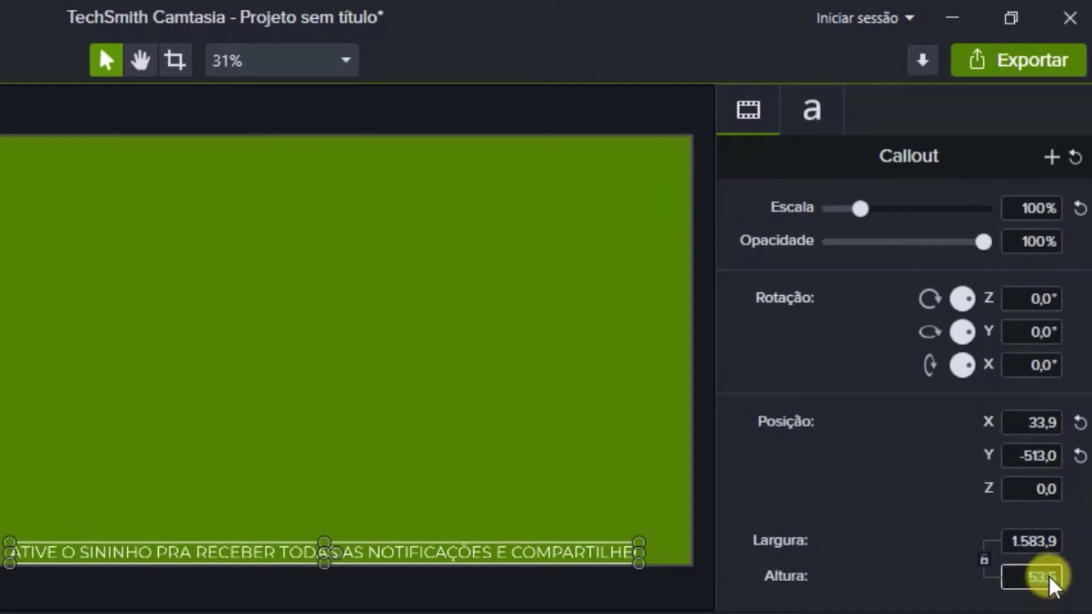
text(50)
key(Return)
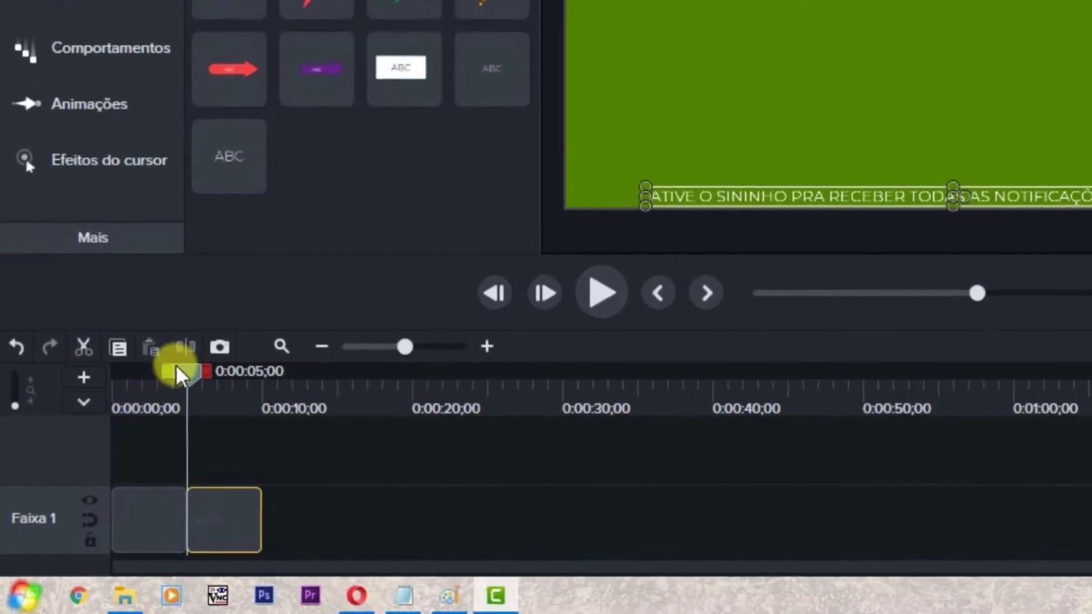
Select the first callout clip at 0:00:03;00 and set its text font to Arial in the Negrito style.
drag(182, 366, 153, 377)
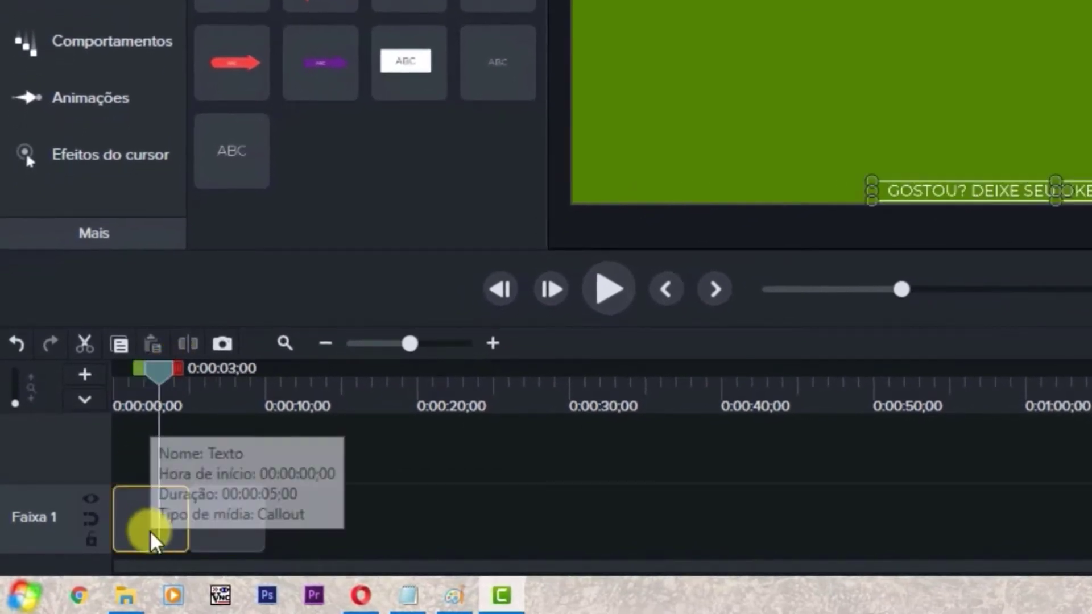
click(149, 530)
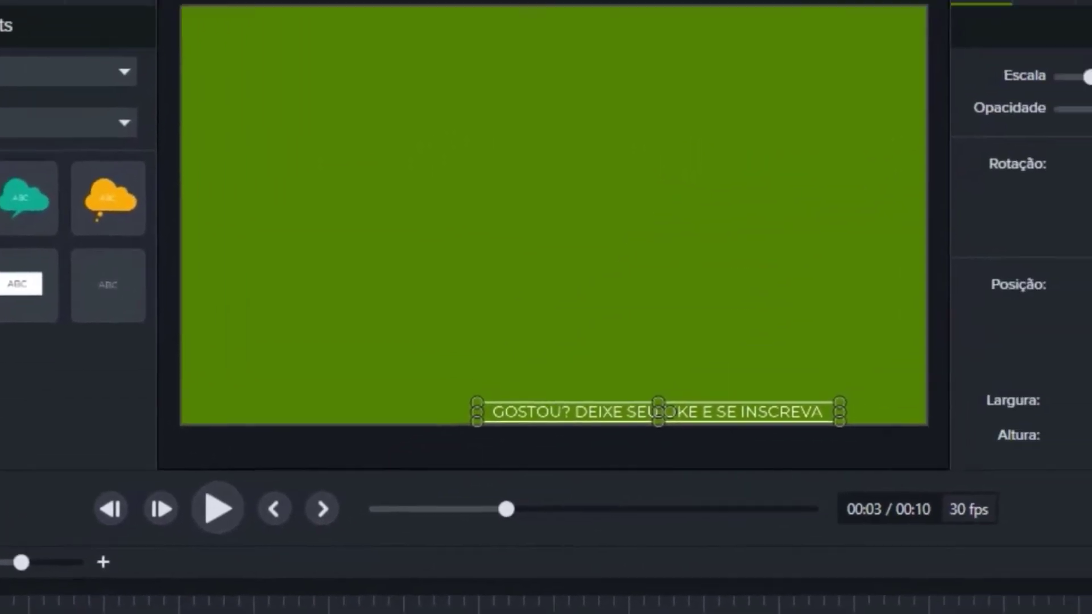
click(916, 62)
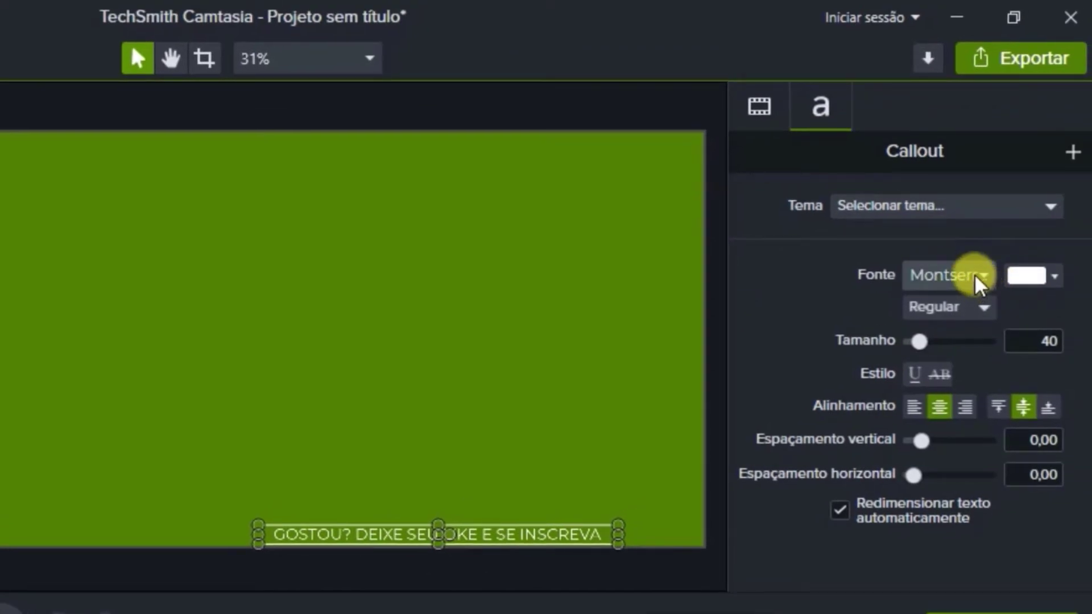
click(980, 278)
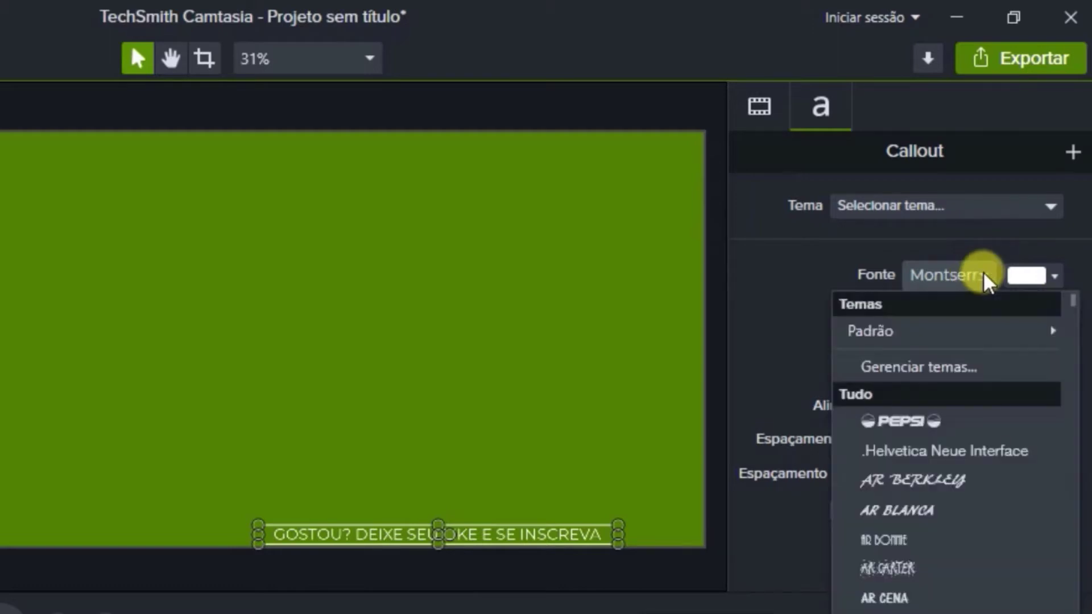
scroll(912, 548, down, 2)
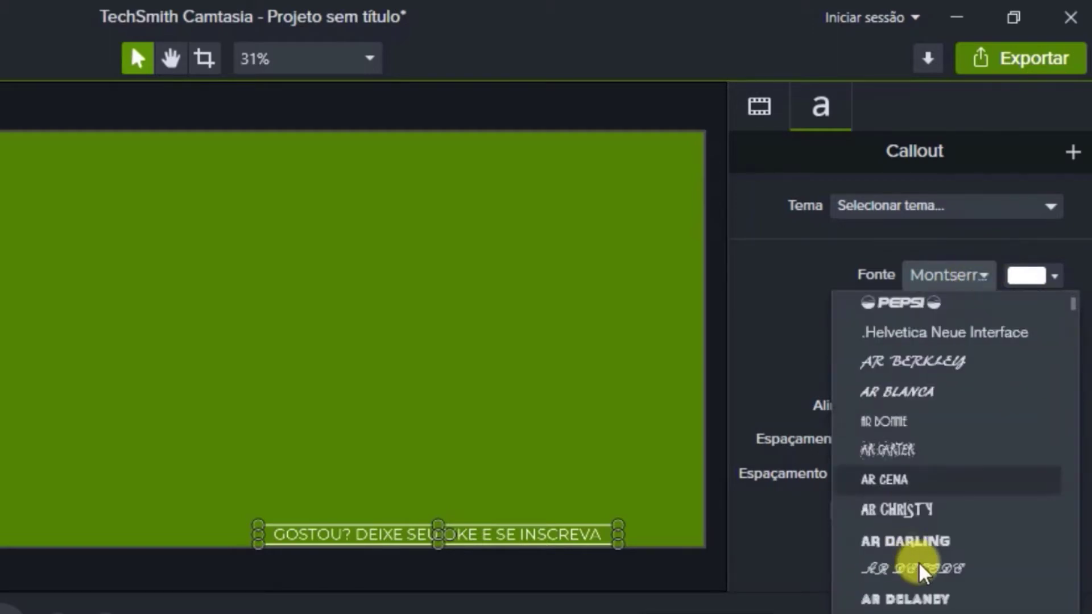
scroll(919, 571, down, 4)
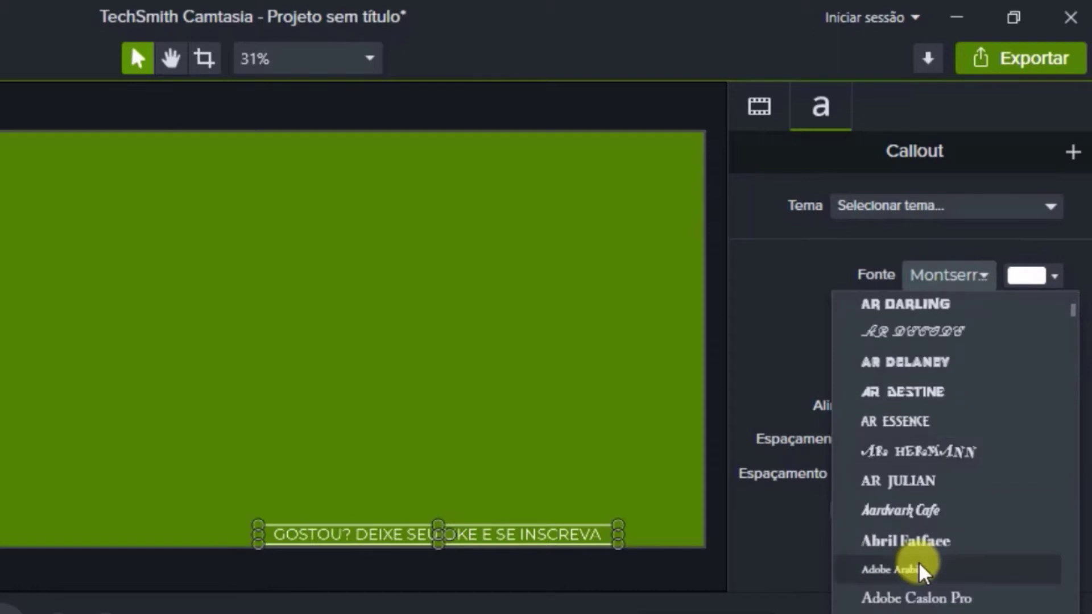
scroll(919, 570, down, 5)
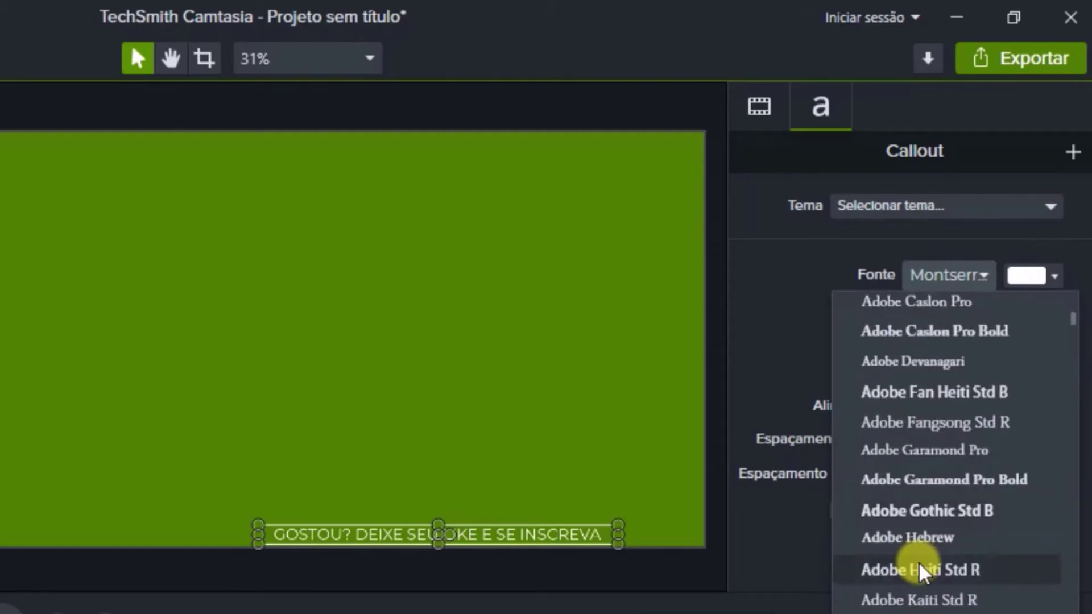
scroll(920, 570, down, 4)
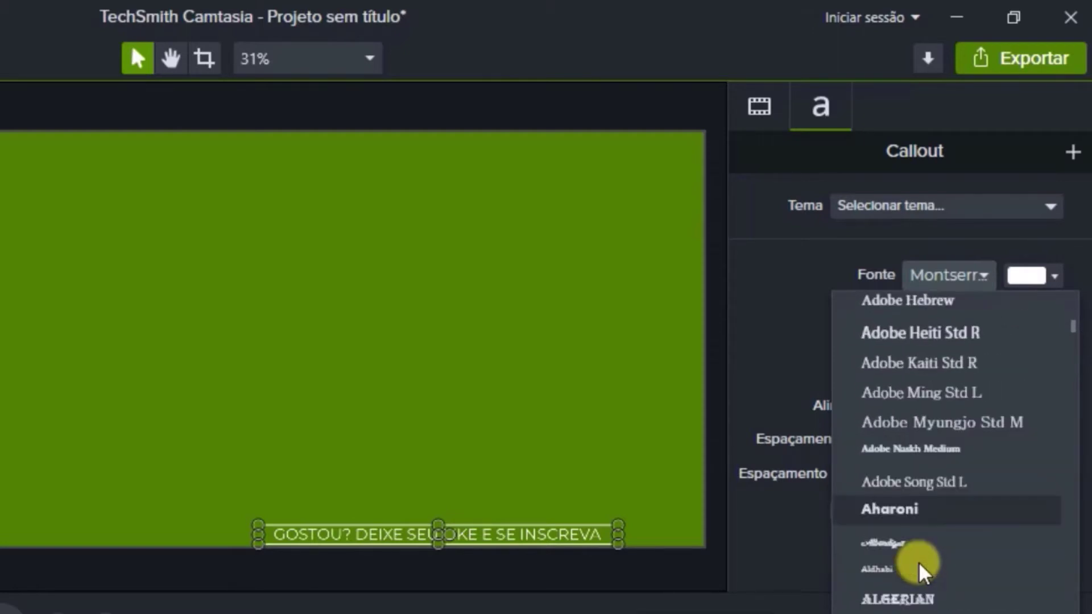
scroll(919, 570, down, 2)
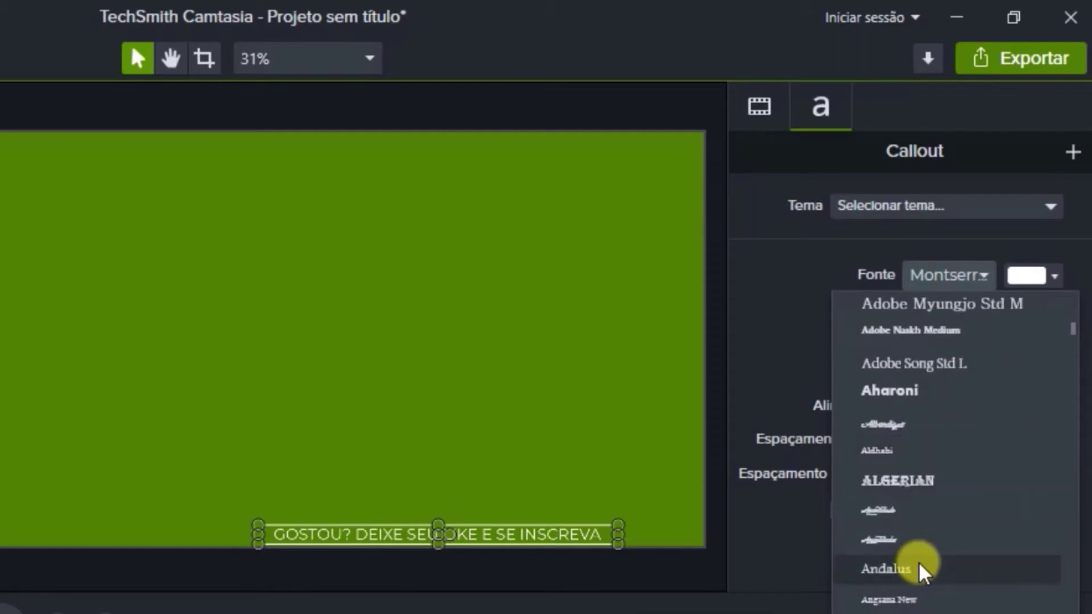
scroll(919, 571, down, 2)
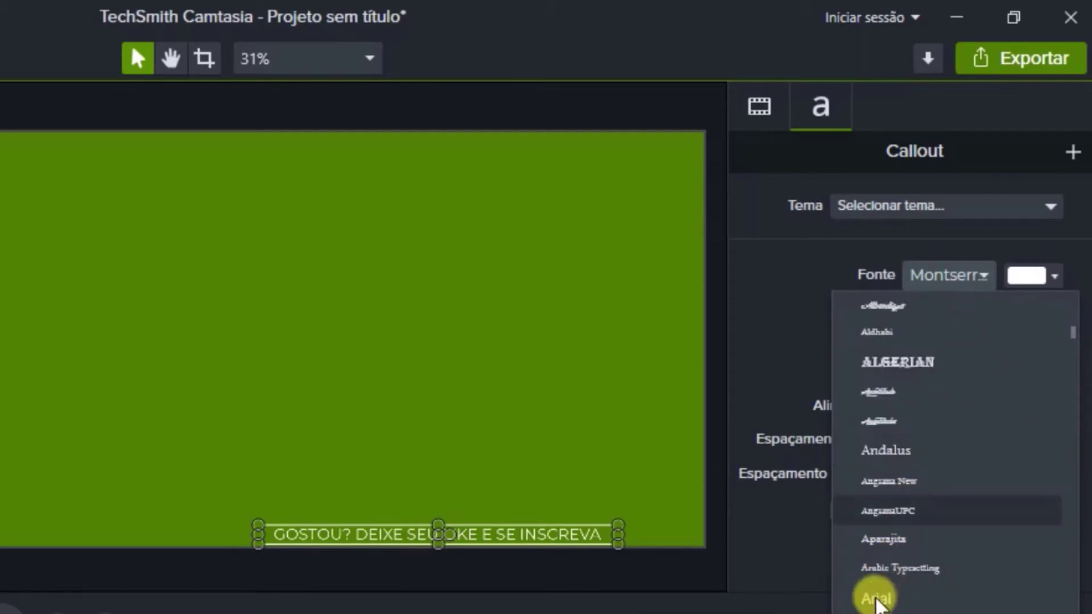
click(880, 599)
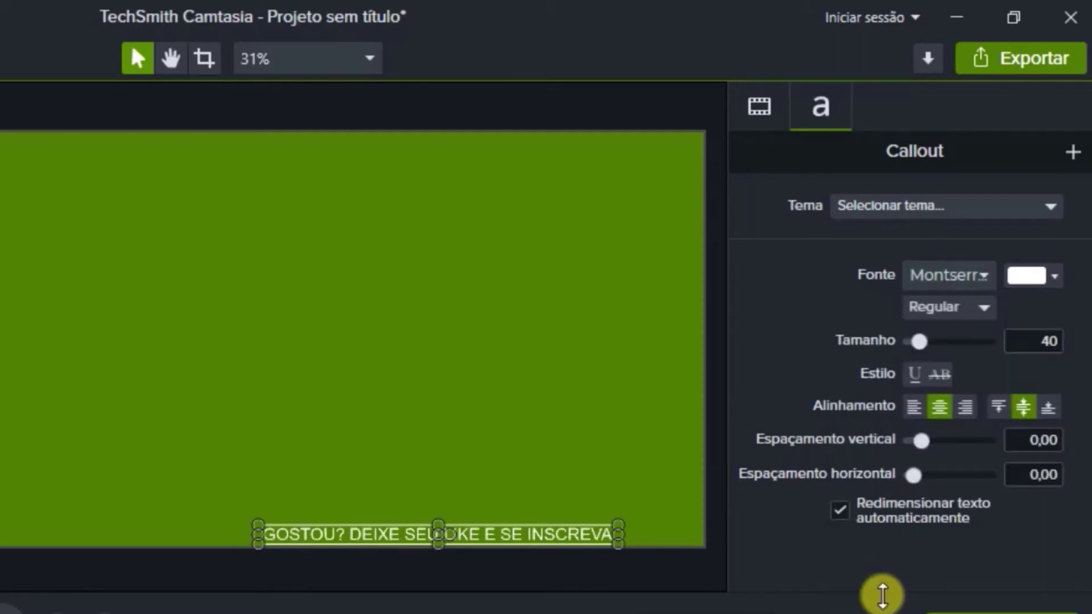
click(985, 307)
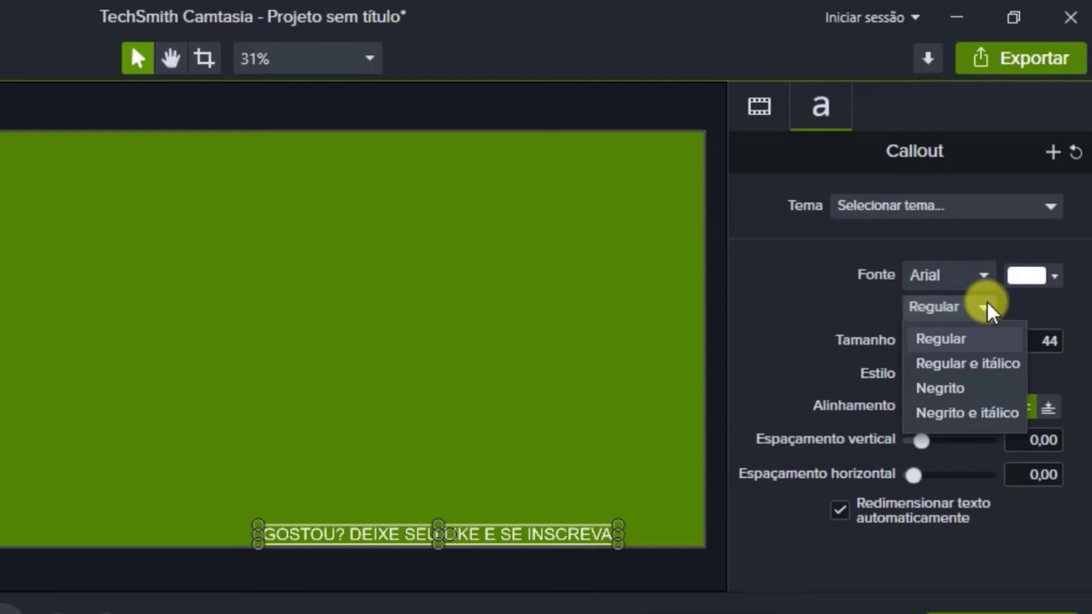
click(937, 389)
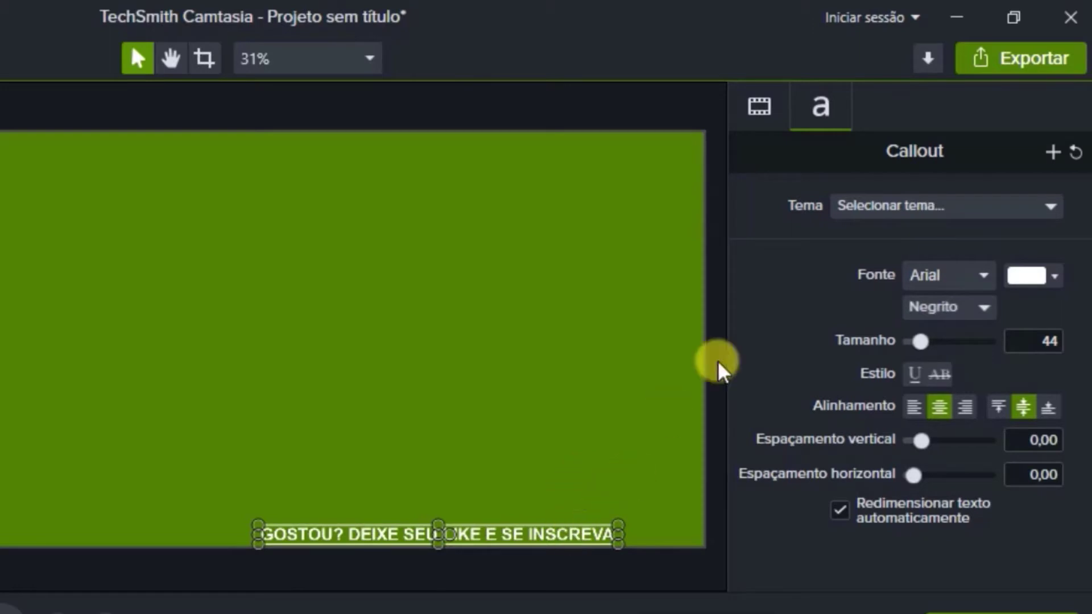
Change the first callout's text color to yellow with the hex value #FFFF00.
click(1043, 273)
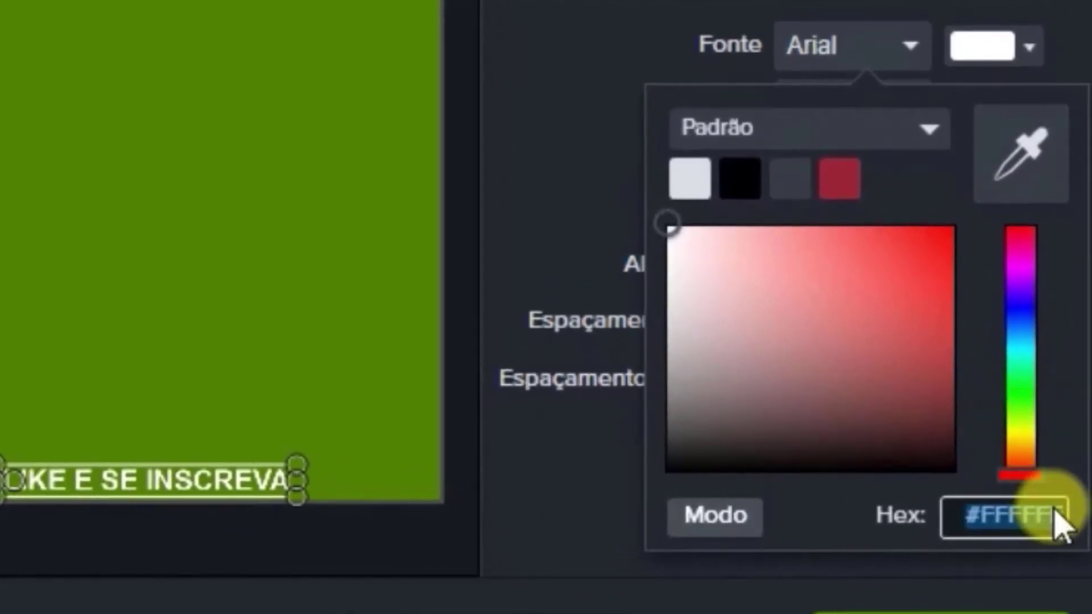
click(1057, 524)
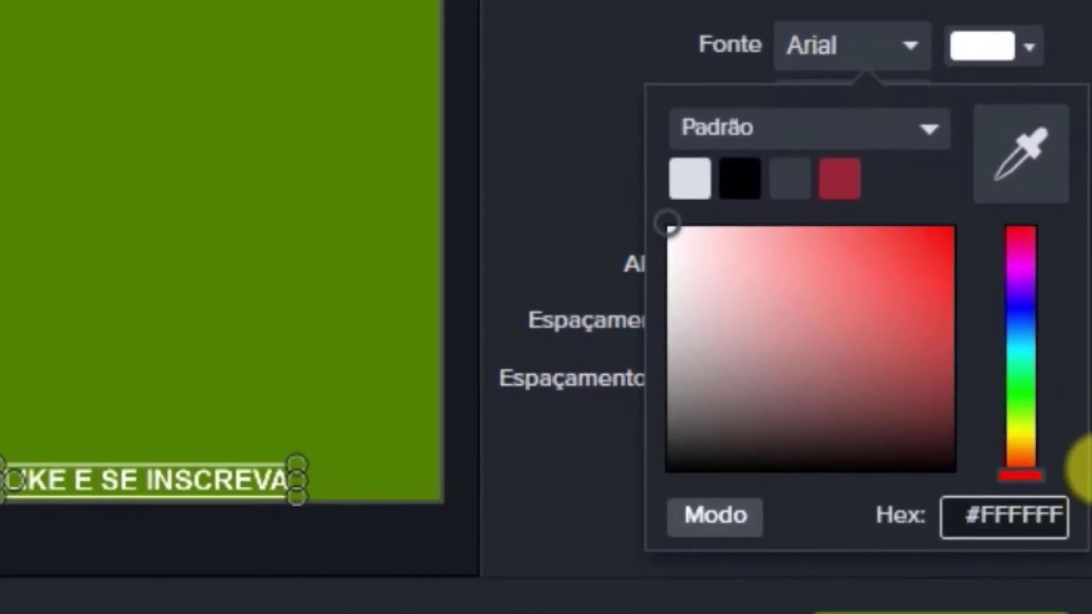
key(BackSpace)
key(BackSpace)
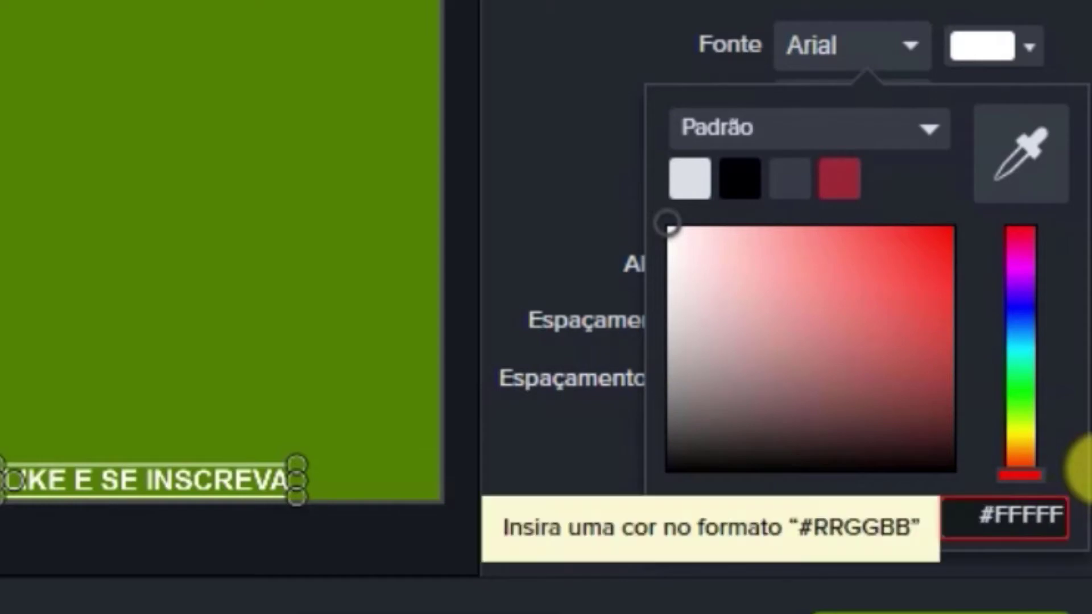
text(00)
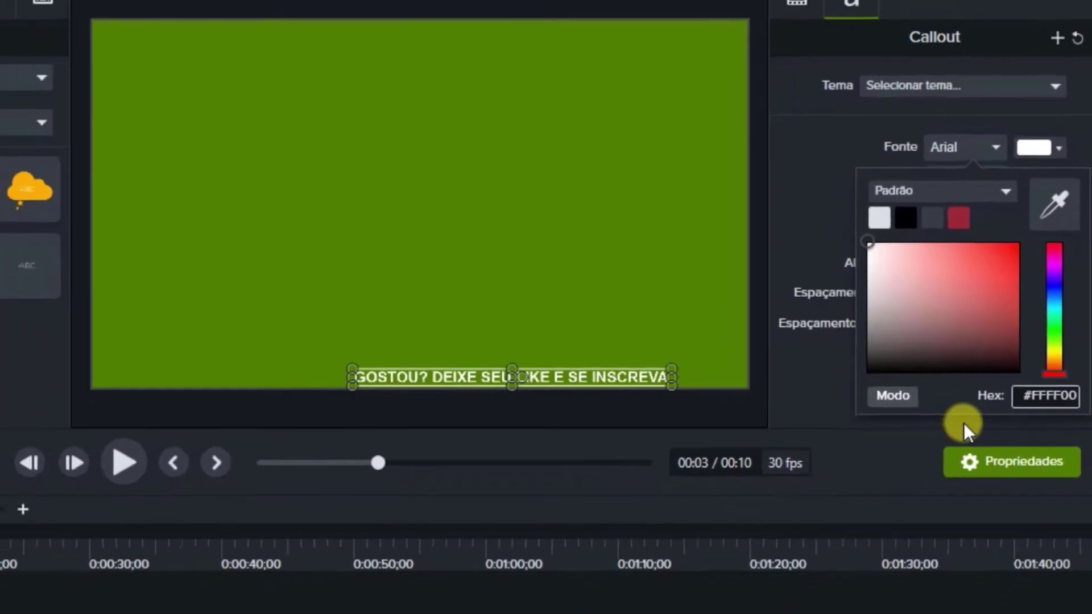
click(963, 422)
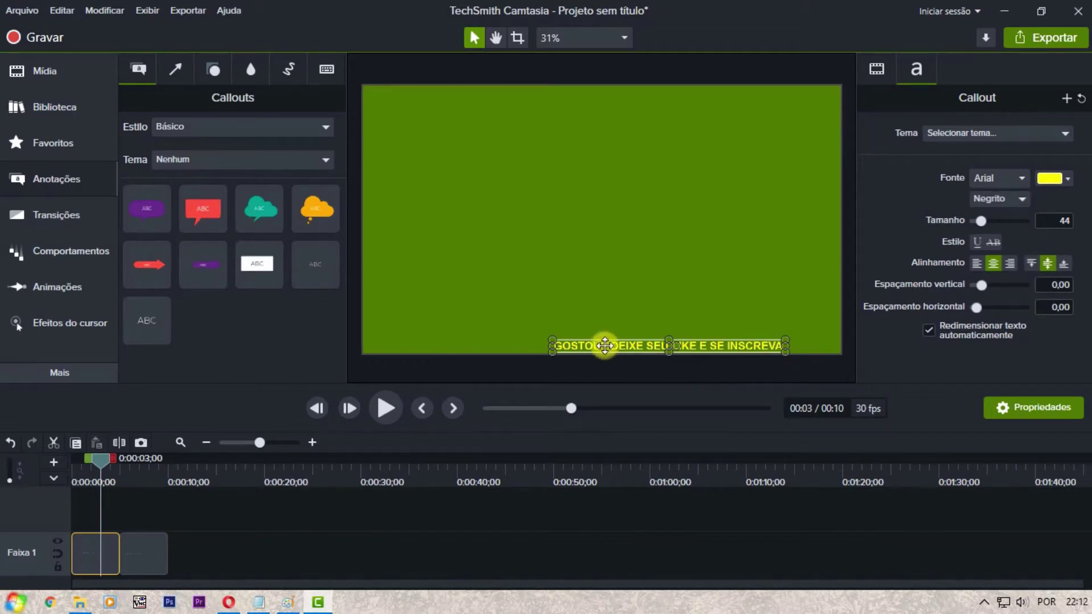
Select the second callout clip at 0:00:06;10 and set its text font to Arial in the Negrito style.
click(132, 481)
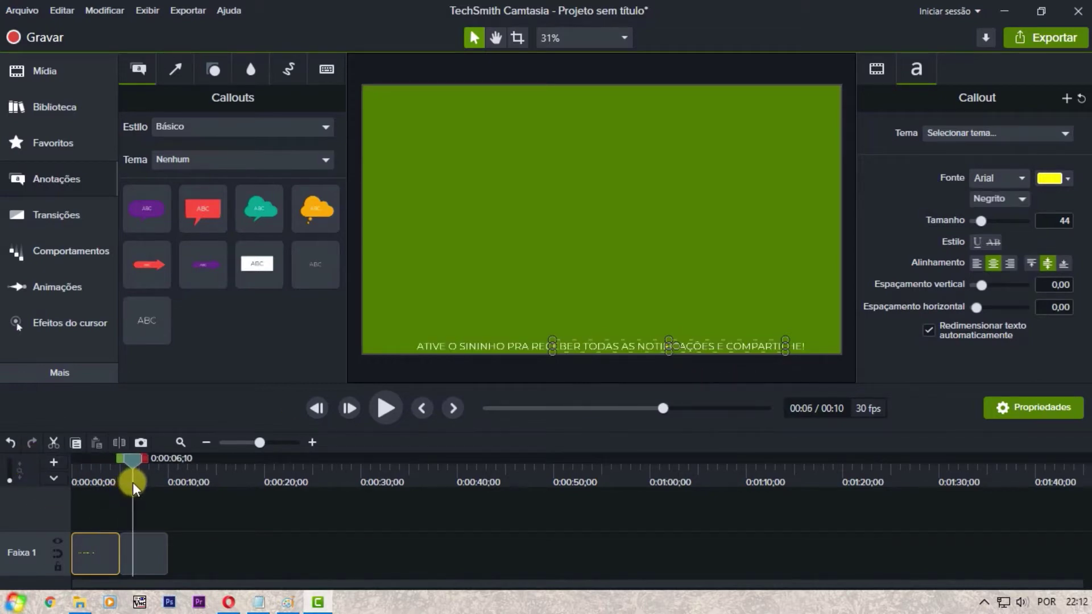
click(143, 550)
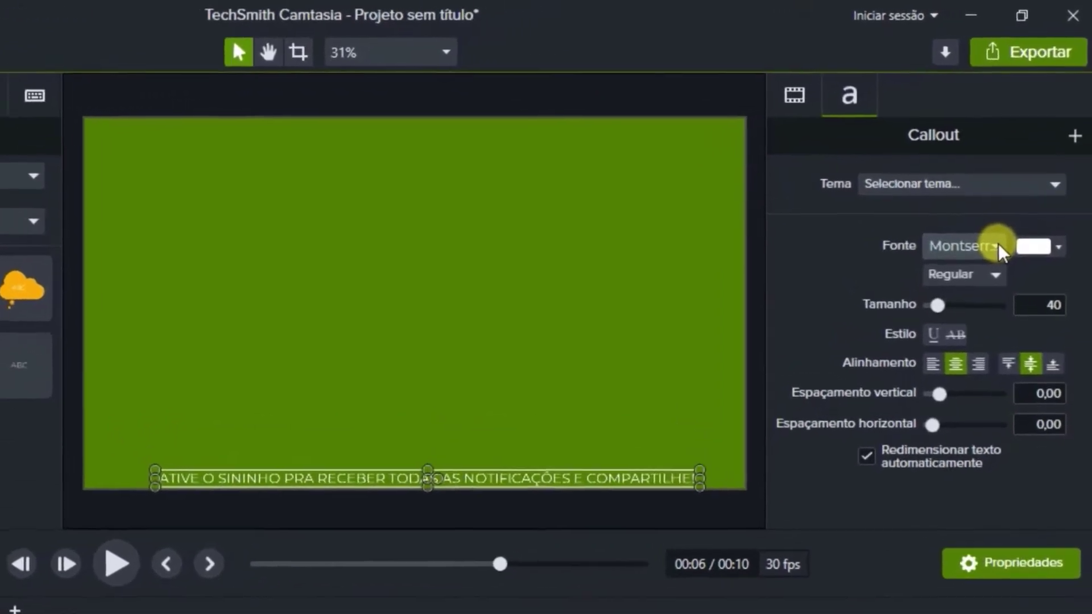
click(994, 245)
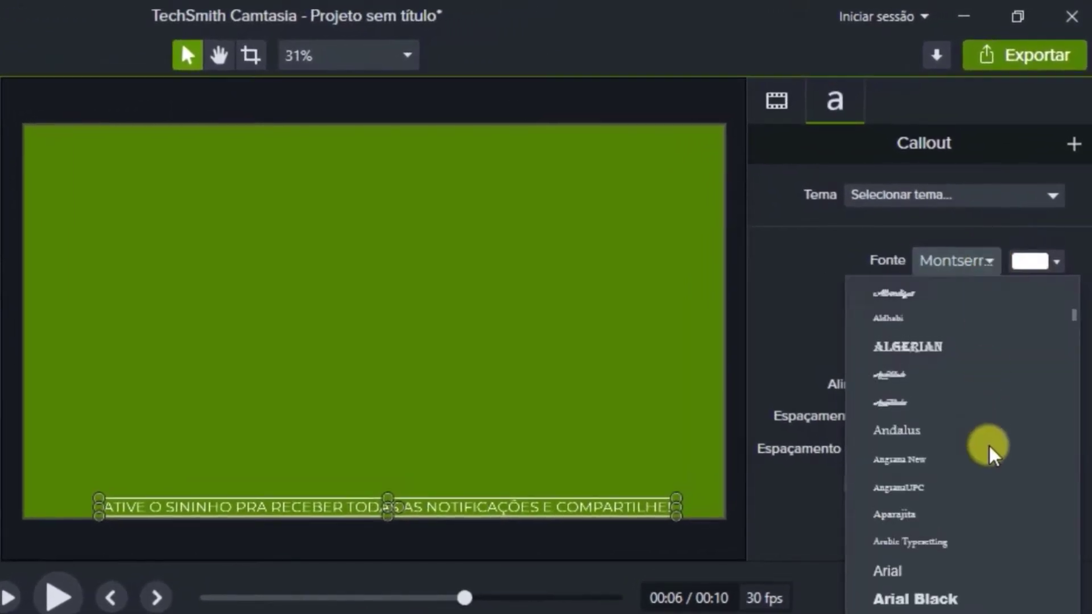
scroll(938, 511, down, 1)
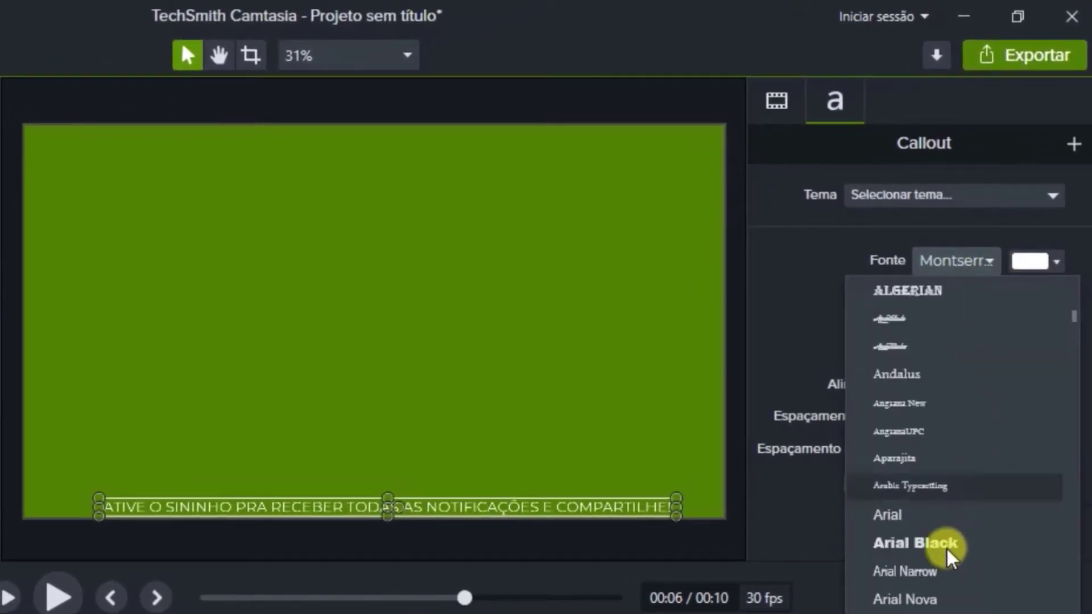
click(902, 517)
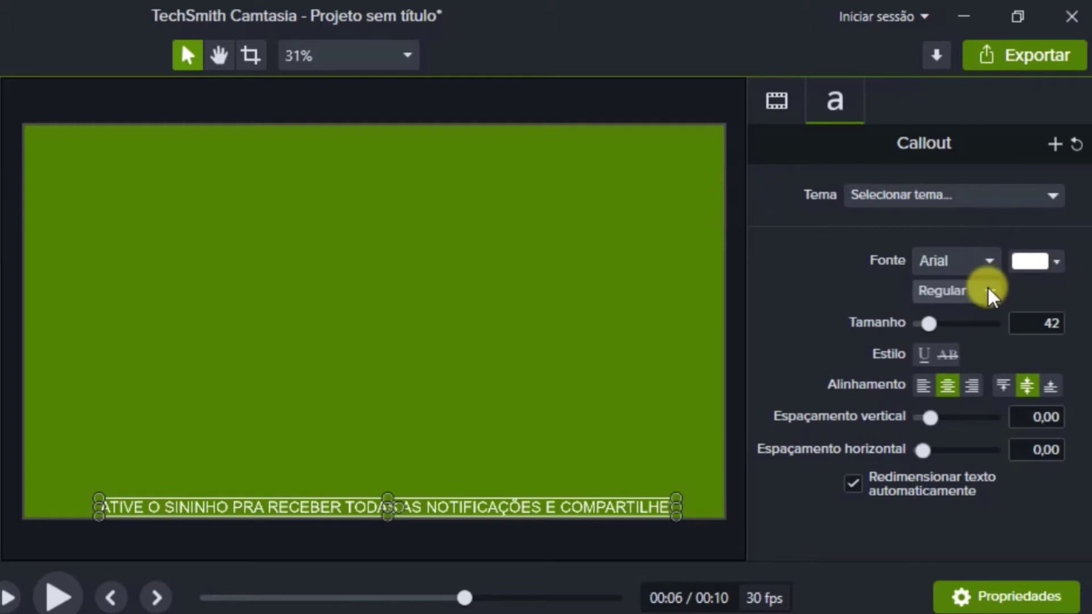
click(989, 290)
click(960, 371)
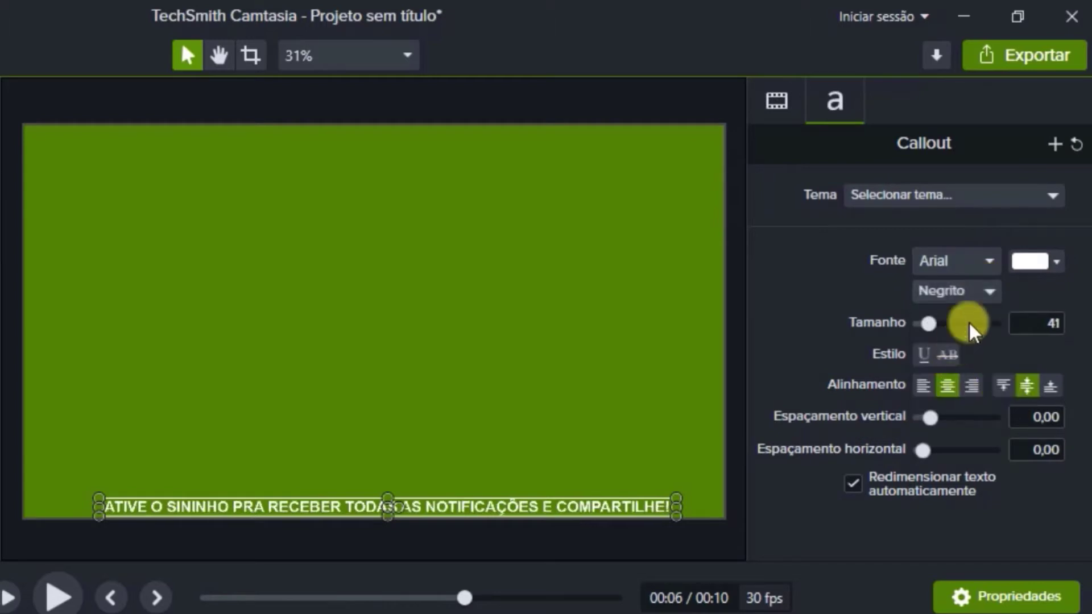
Change the second callout's text color to yellow with the hex value #FFFF00.
click(1058, 263)
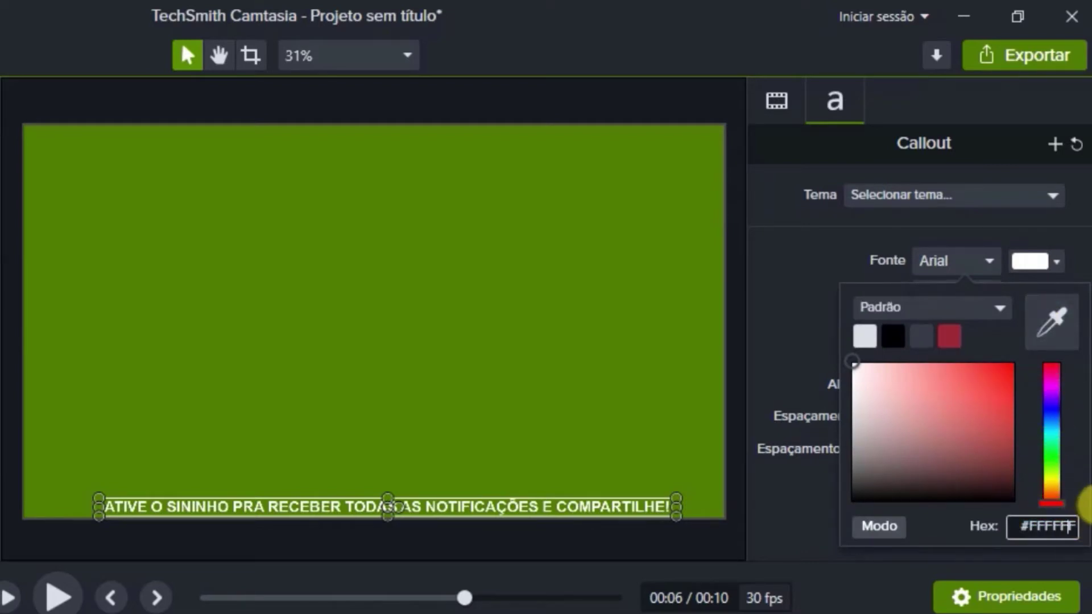
key(BackSpace)
key(BackSpace)
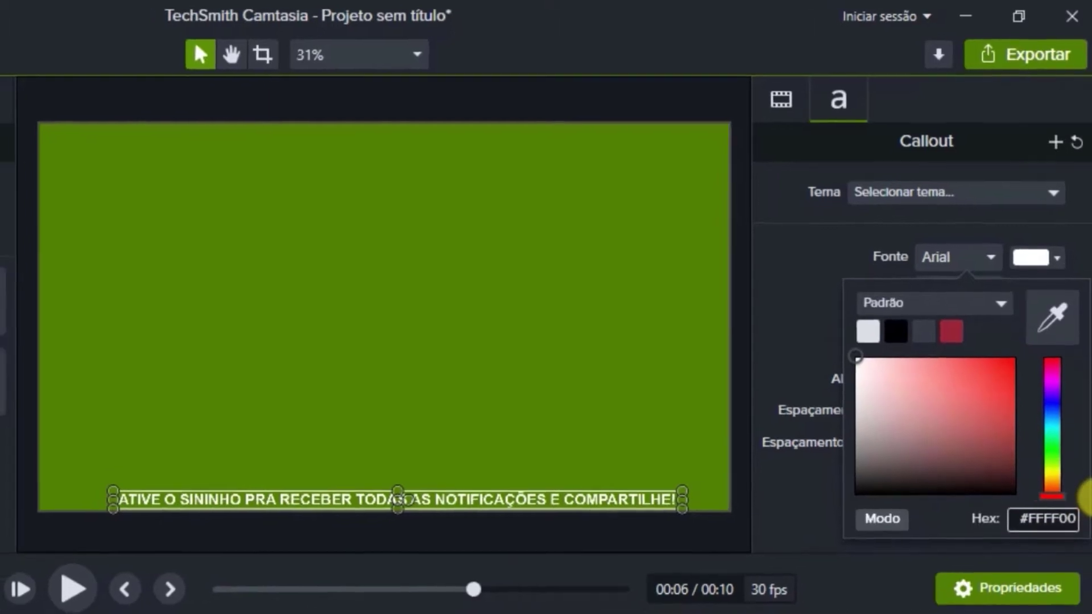
key(Return)
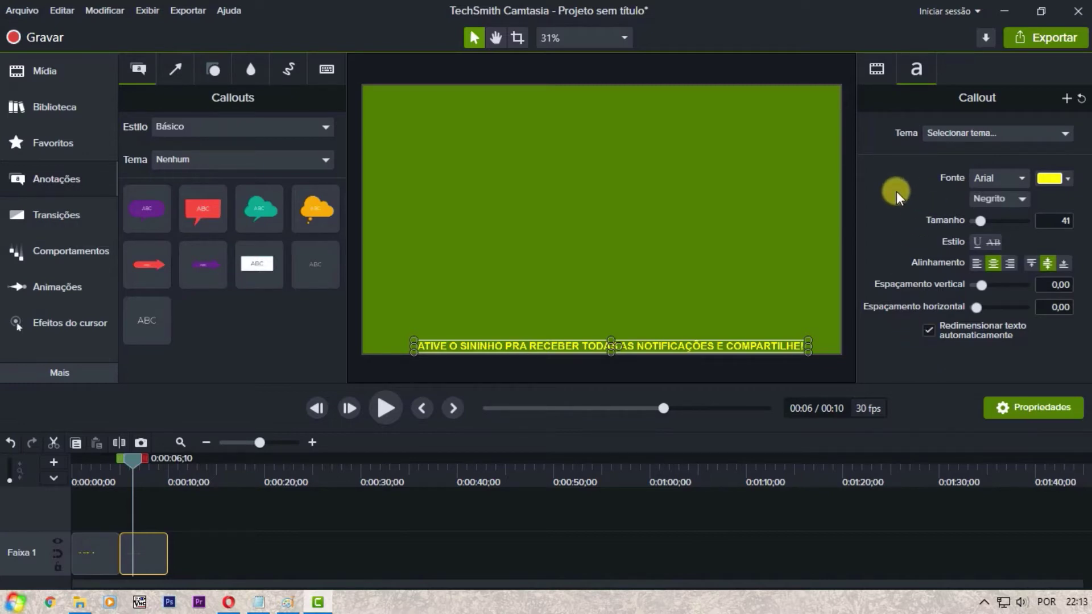
Select the first callout clip, set its text size to 41 and compare it with the second callout's text size.
click(878, 69)
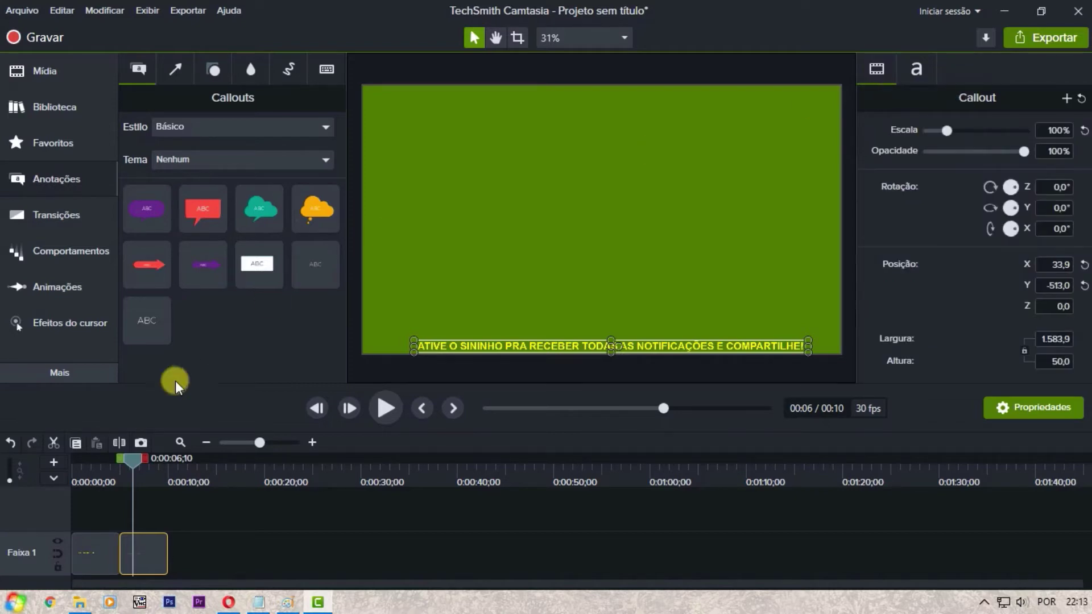
click(93, 471)
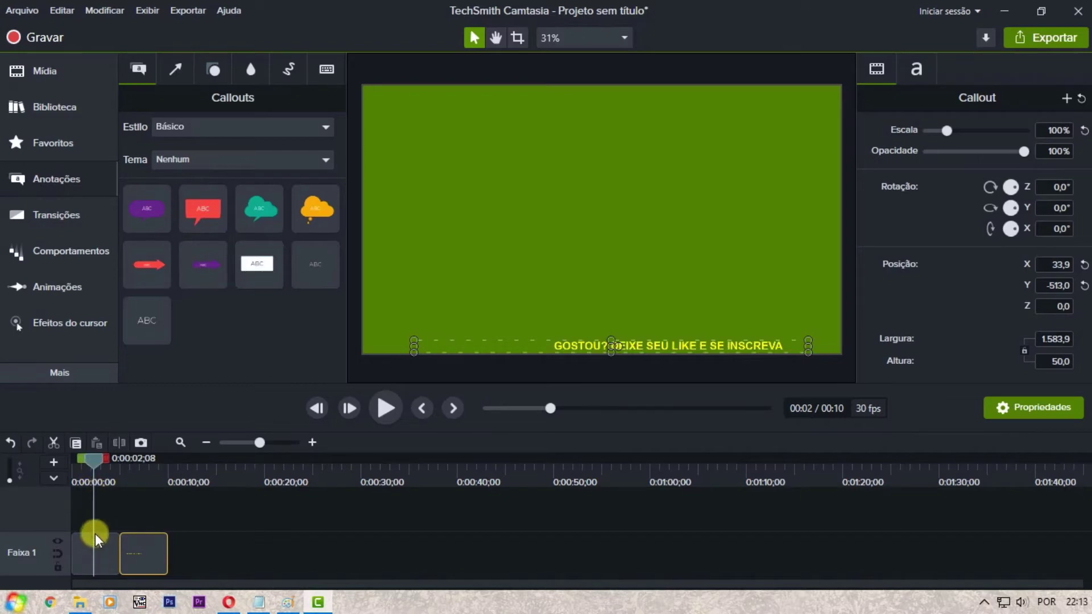
click(81, 555)
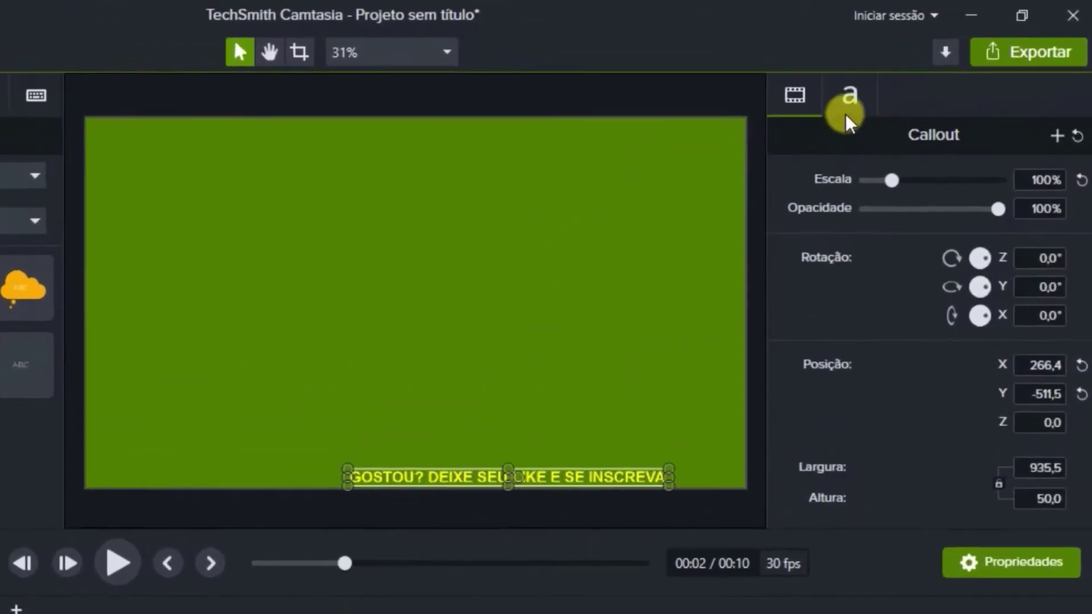
click(915, 71)
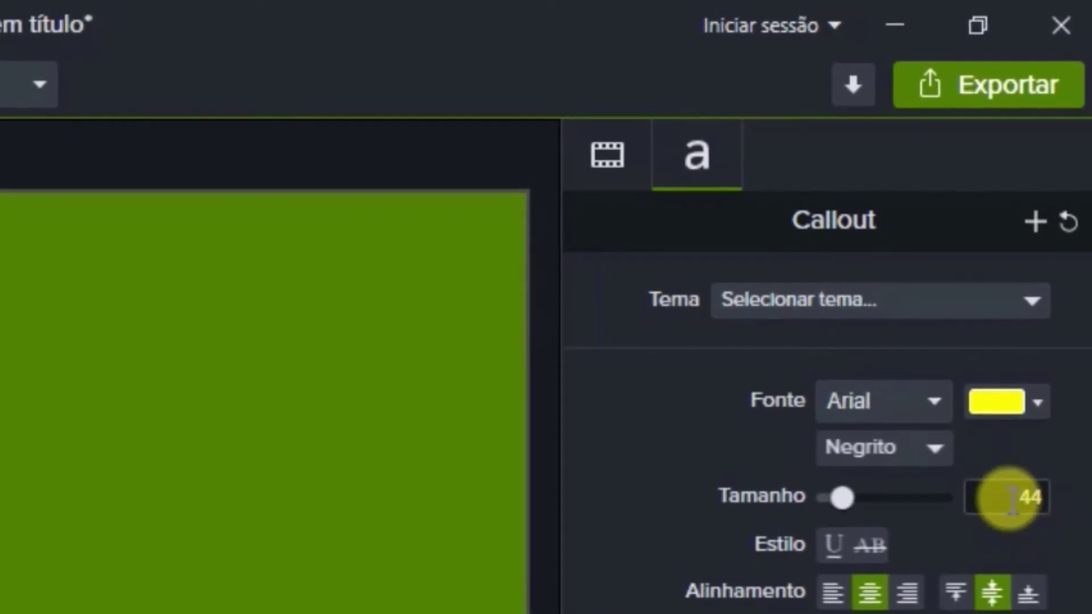
click(1038, 497)
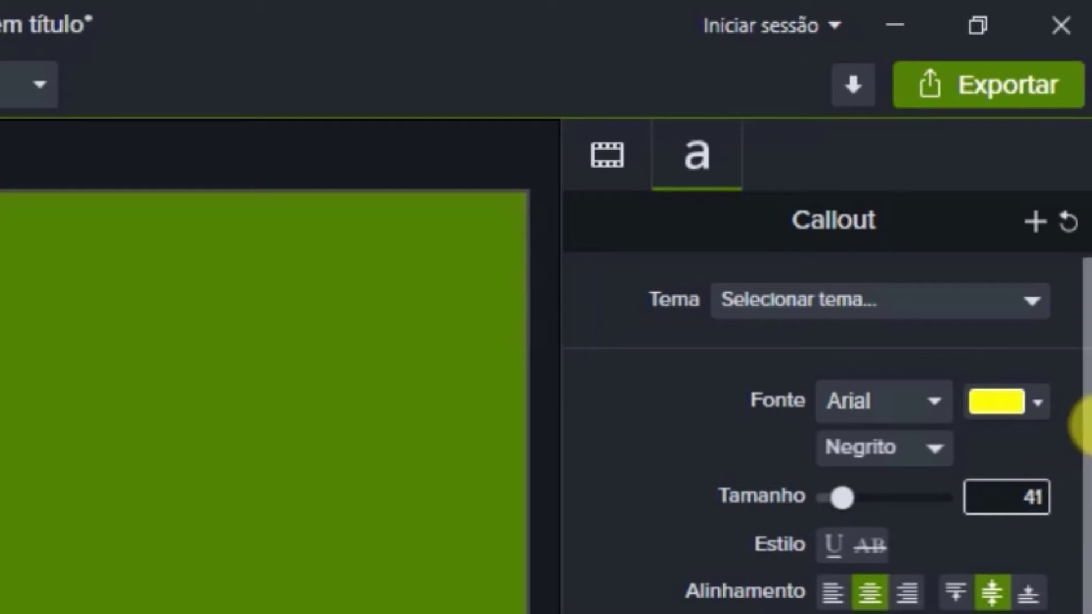
text(41)
key(Tab)
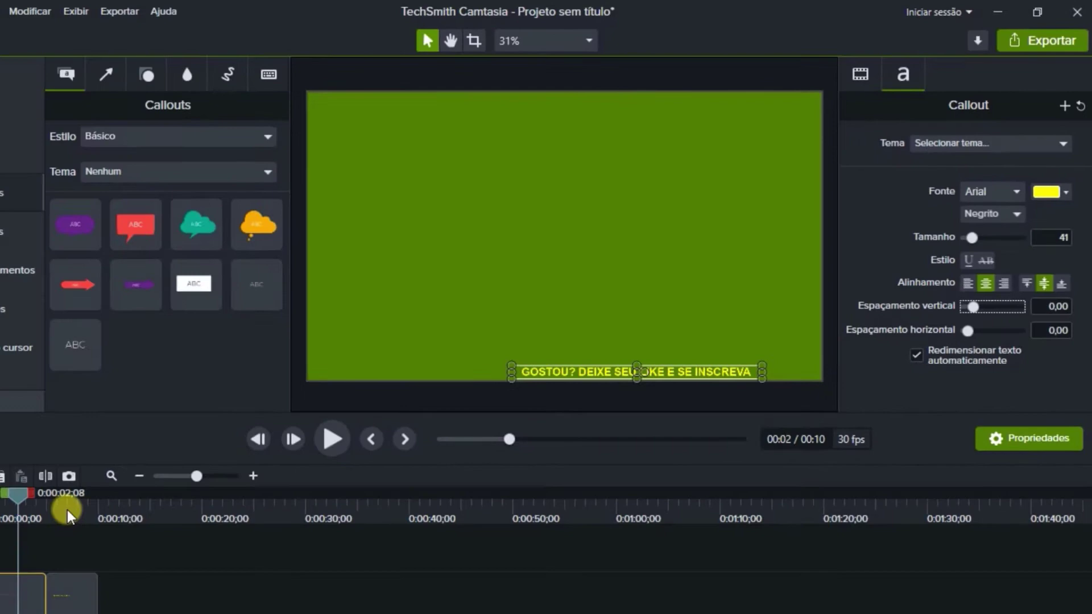
click(138, 540)
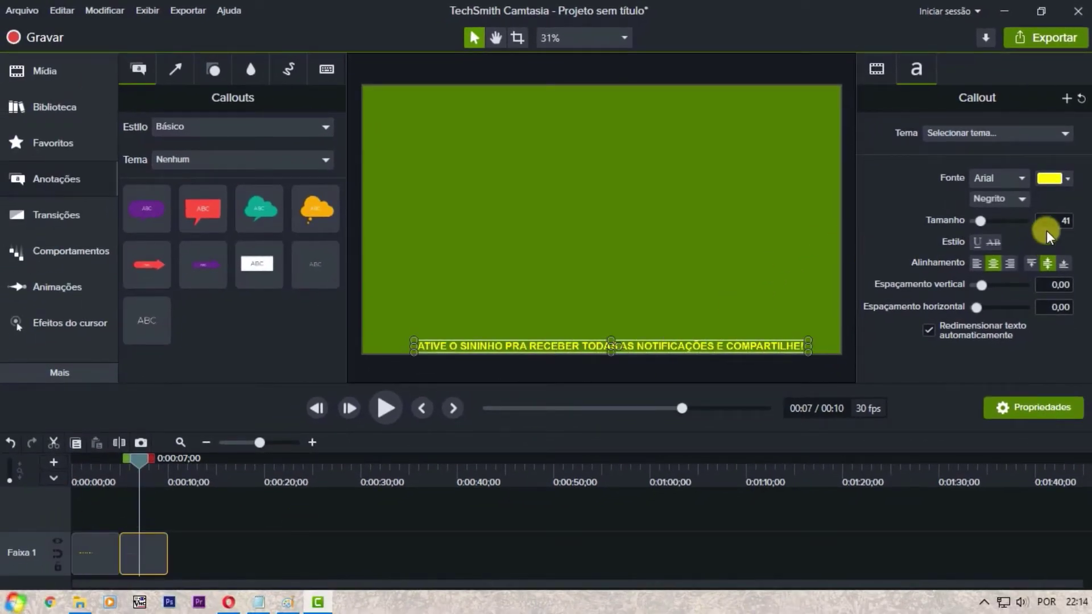
click(91, 479)
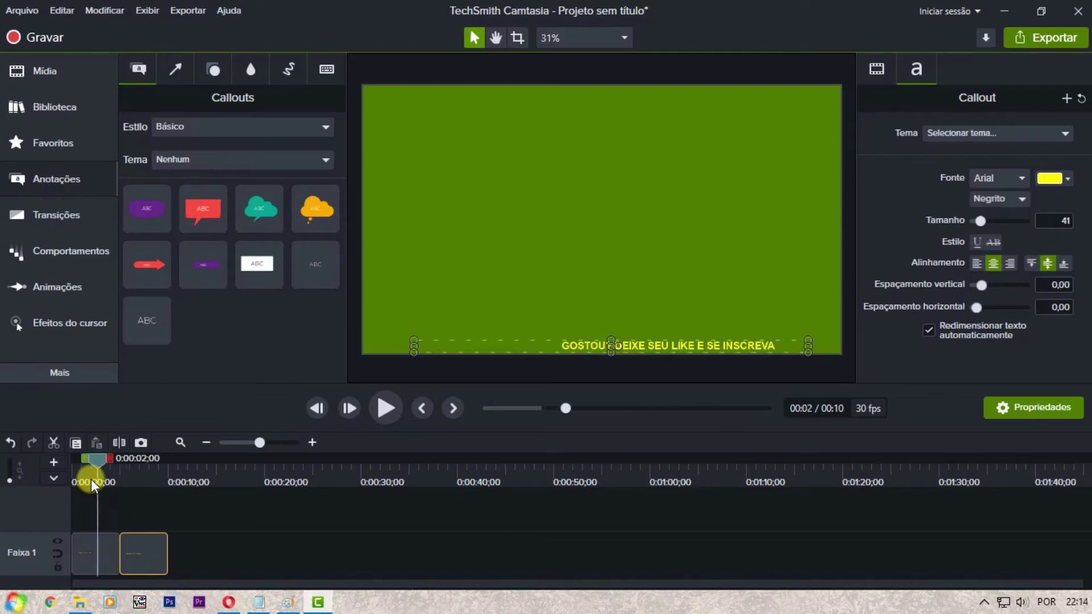
Move the first callout horizontally until it lies completely outside the canvas's right edge, with the canvas zoom set to 25%.
click(90, 558)
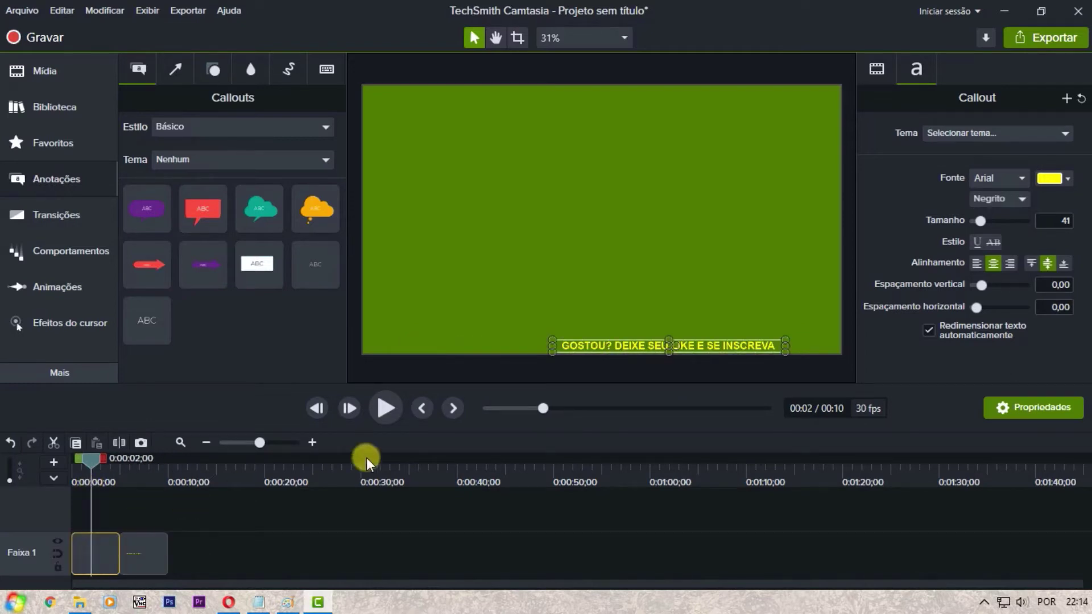
click(309, 442)
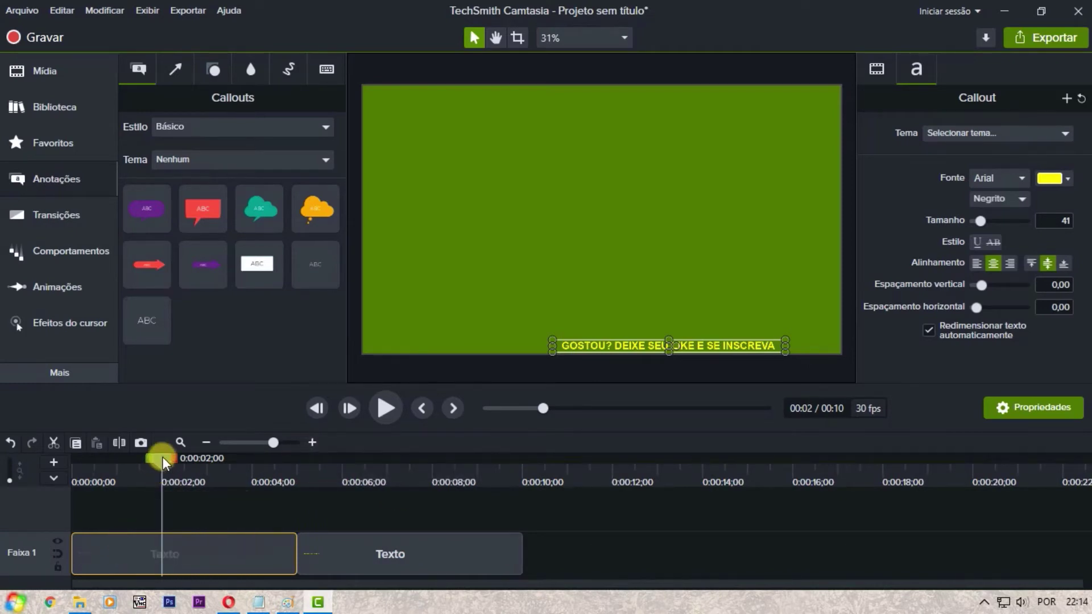
drag(162, 457, 87, 466)
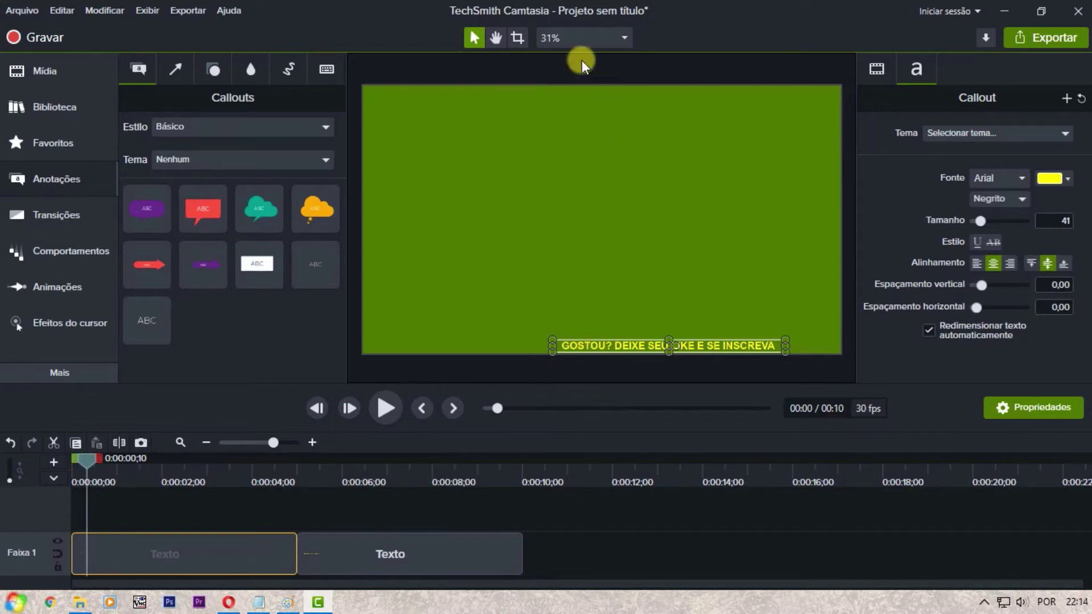
click(574, 37)
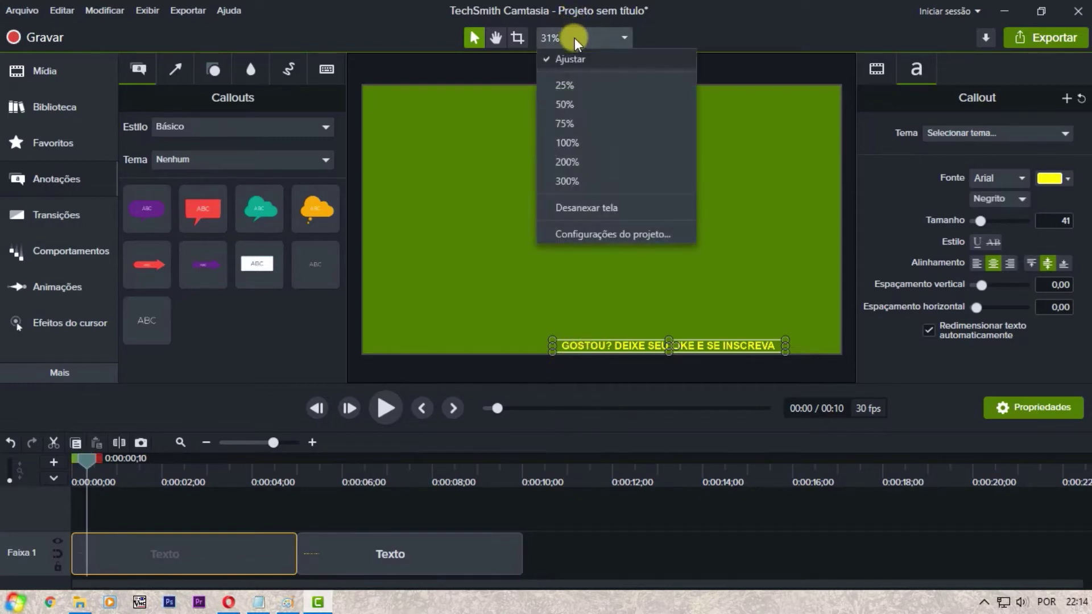
click(571, 84)
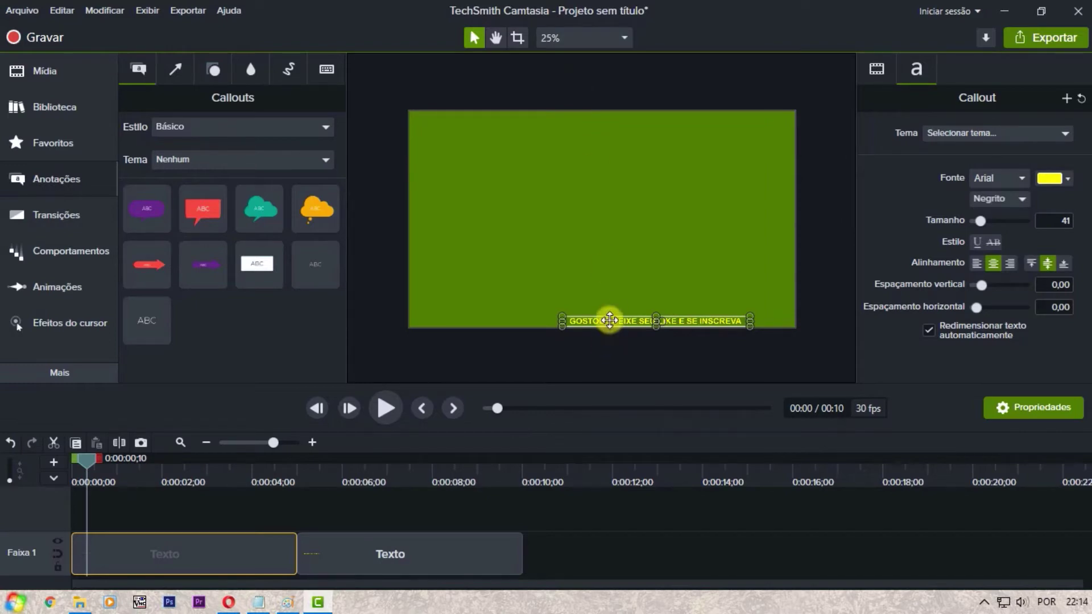
key(Right)
key(Right)
key(Right)
key(Right)
key(Right)
key(Right)
key(Right)
key(Right)
key(Right)
key(Right)
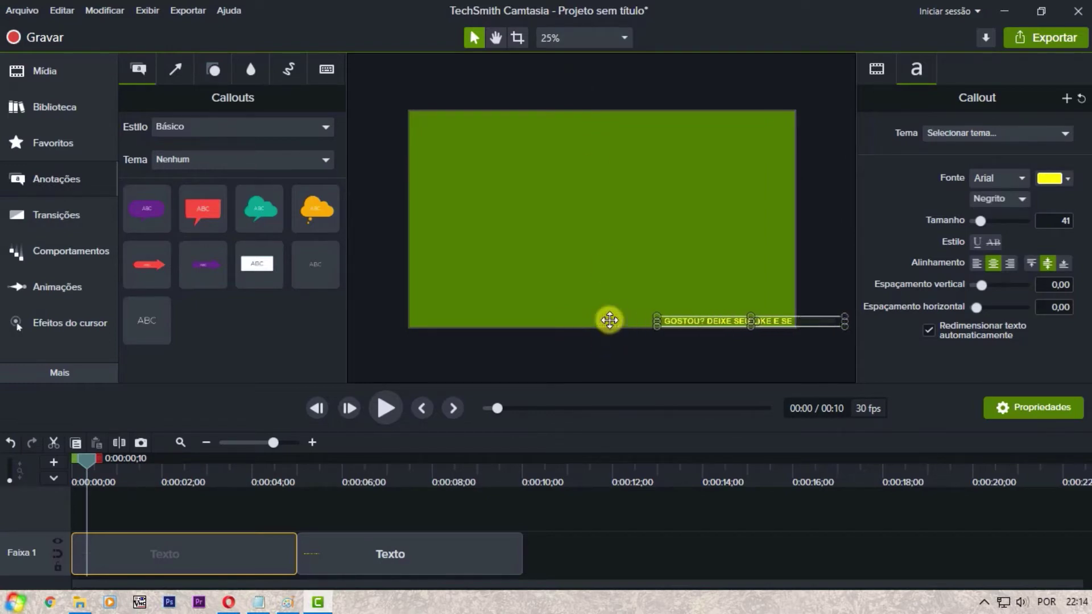
key(Right)
key(Right)
key(Right)
key(Right)
key(Right)
key(Right)
key(Right)
key(Right)
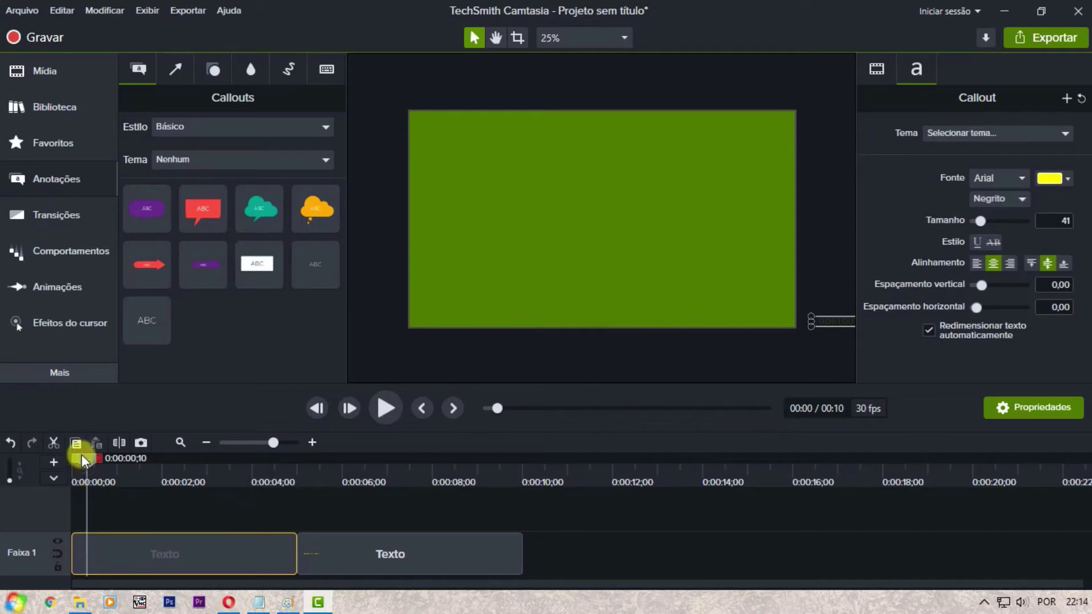
Add a Personalizado animation to the first callout at 0:00:00;00 and stretch its end to 0:00:04;24.
drag(81, 455, 70, 458)
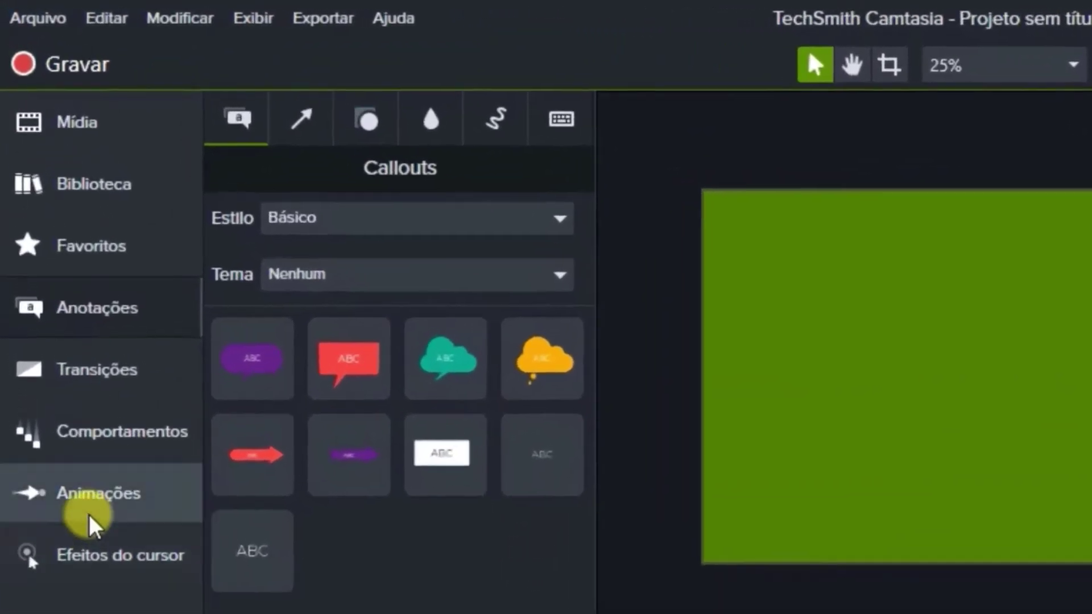
click(92, 511)
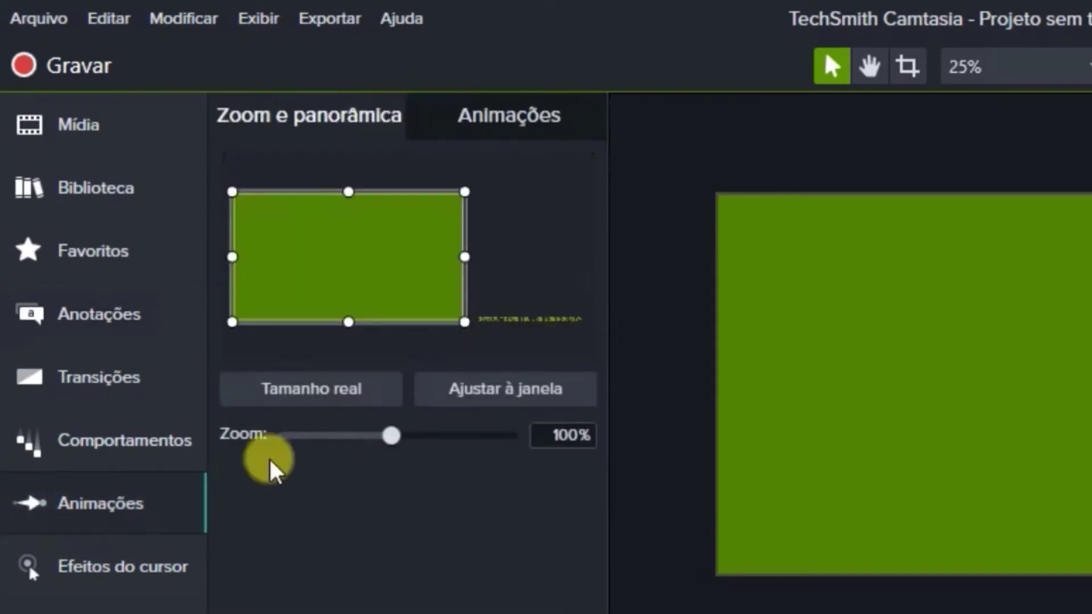
click(541, 115)
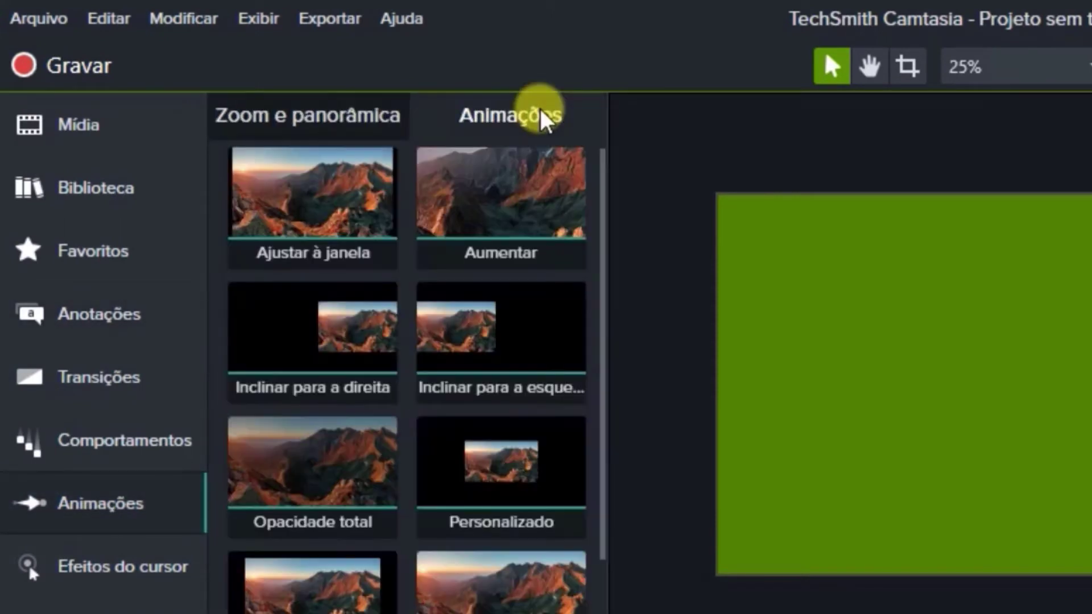
right_click(486, 476)
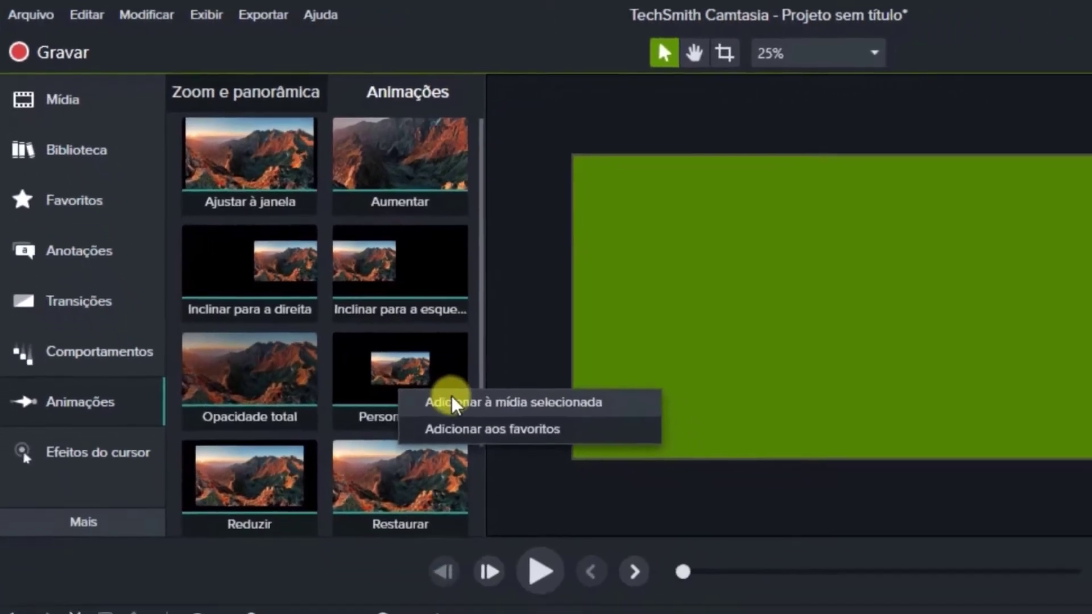
click(501, 457)
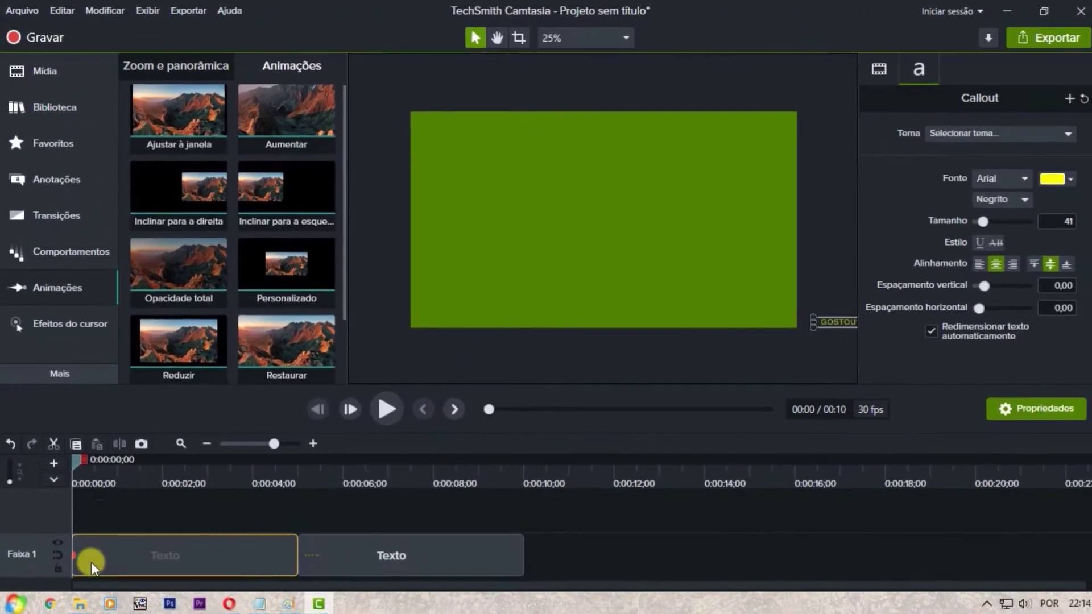
drag(91, 564, 156, 553)
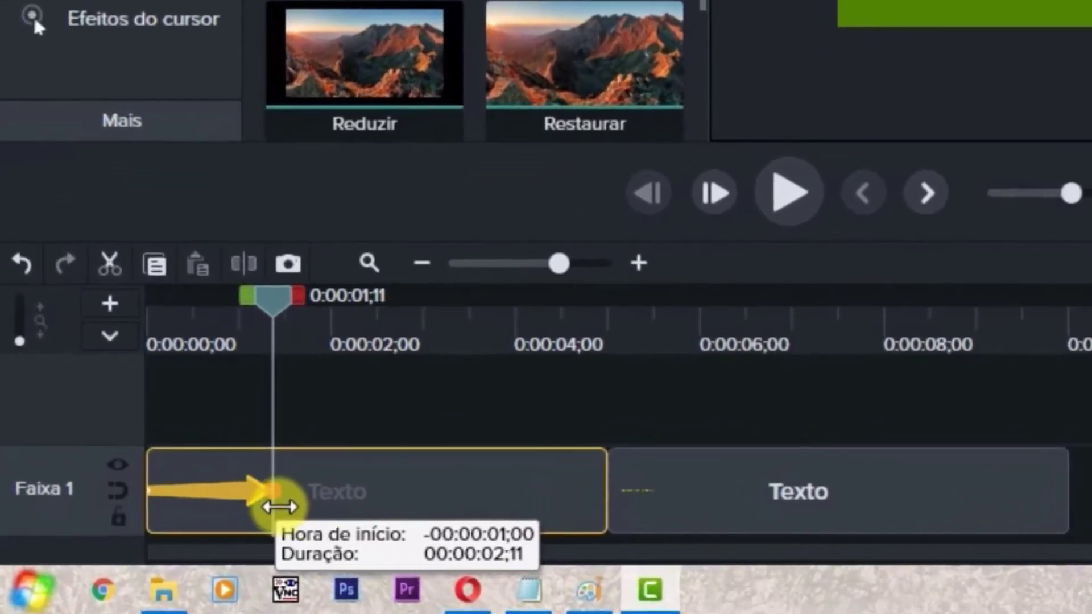
drag(278, 506, 627, 487)
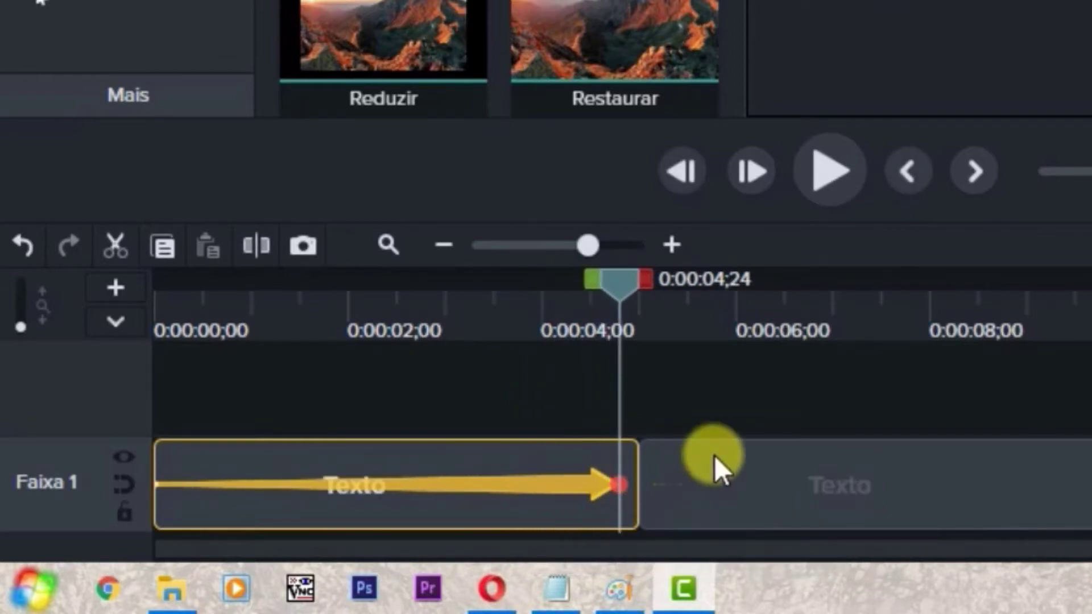
Shift the second callout clip later and lengthen the first clip up to it, extending the first clip's animation to 0:00:08;06.
click(842, 474)
drag(841, 474, 1042, 489)
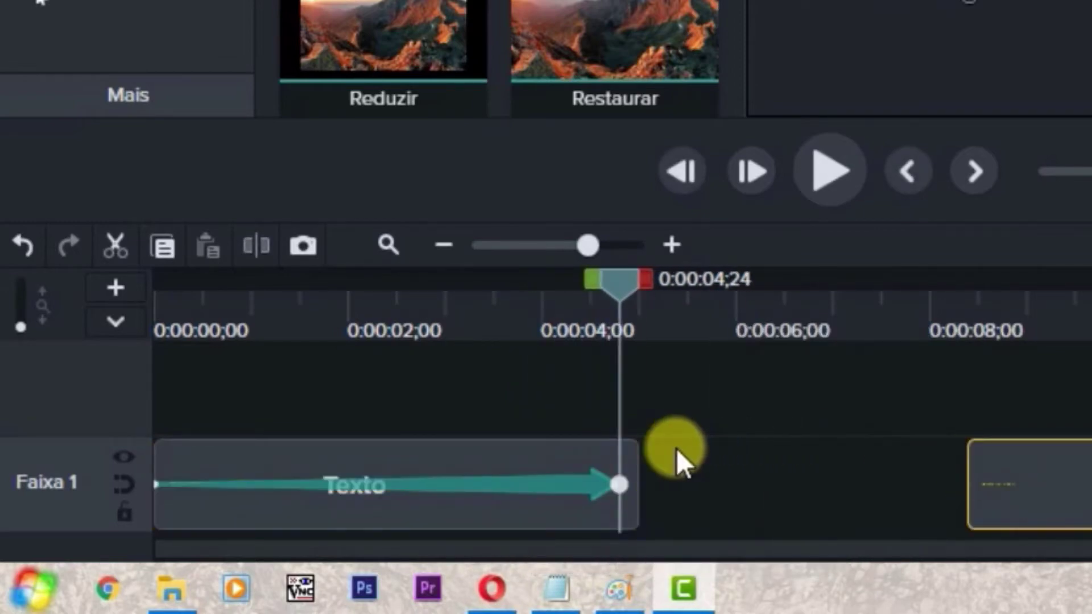
drag(636, 453, 843, 470)
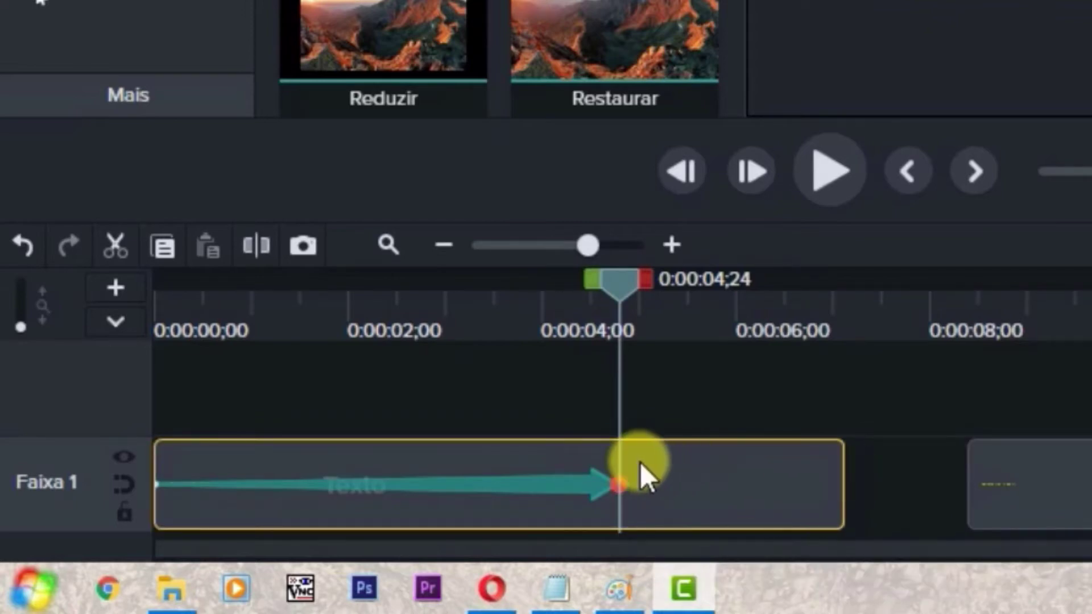
drag(620, 481, 964, 489)
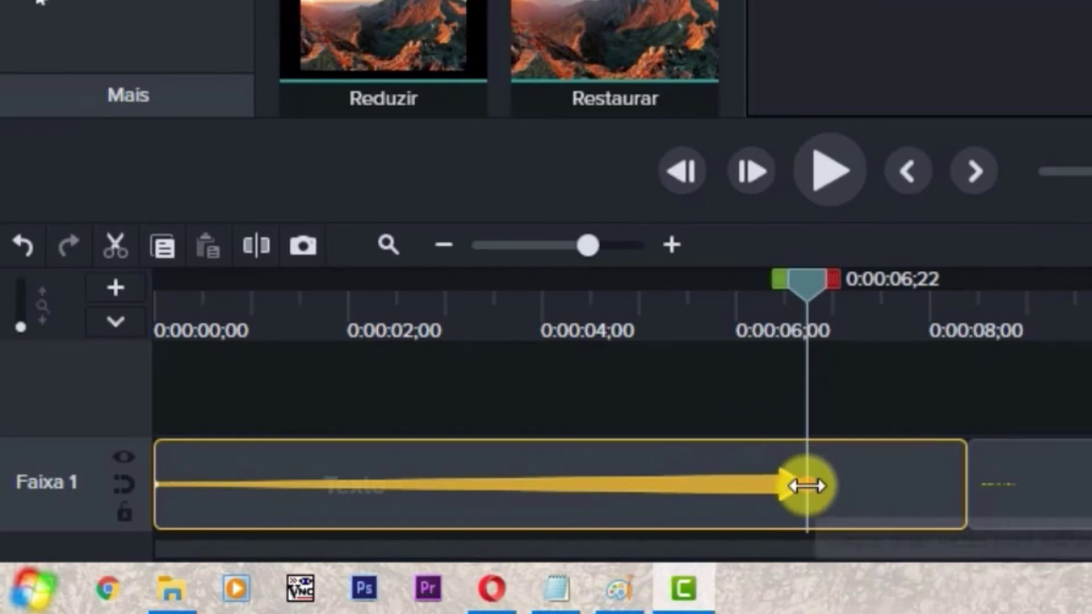
drag(806, 485, 953, 484)
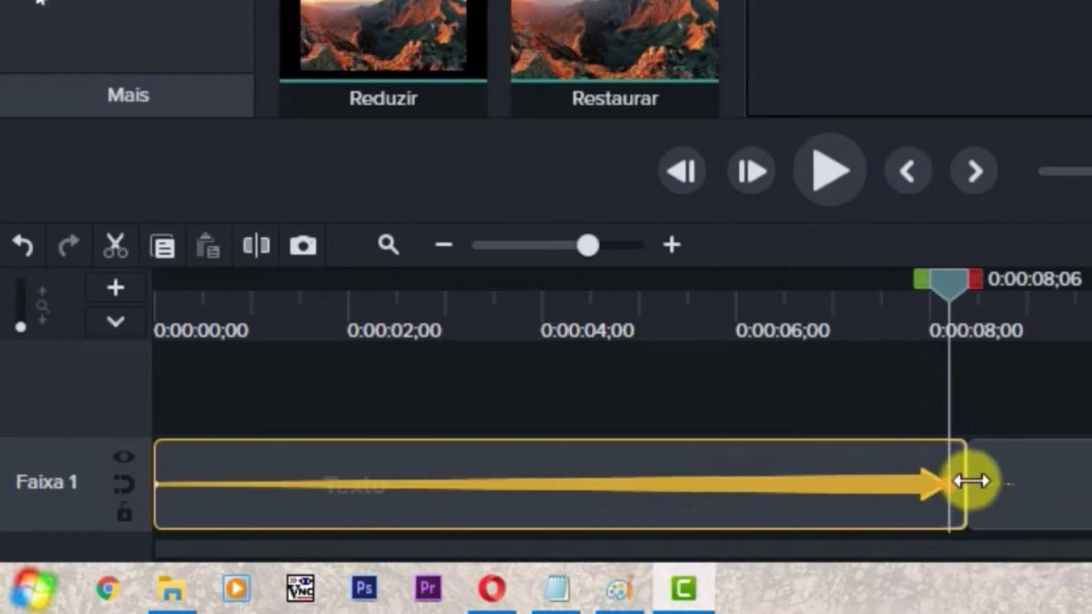
Shift the second clip further along, lengthen the first clip to about 9.5 seconds and extend its animation to 0:00:08;24.
click(1064, 475)
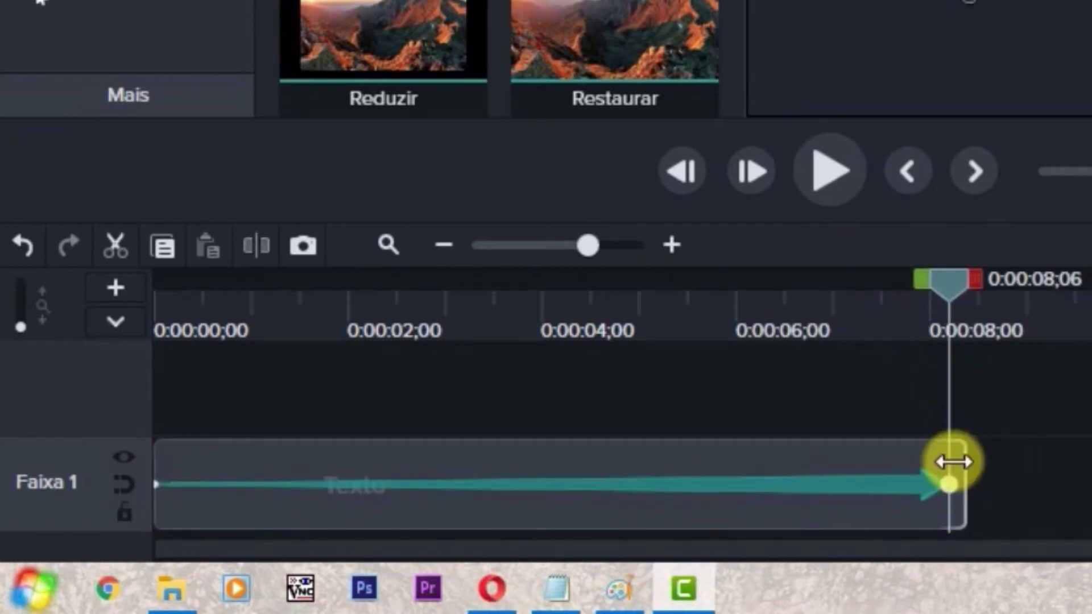
drag(966, 471, 1074, 475)
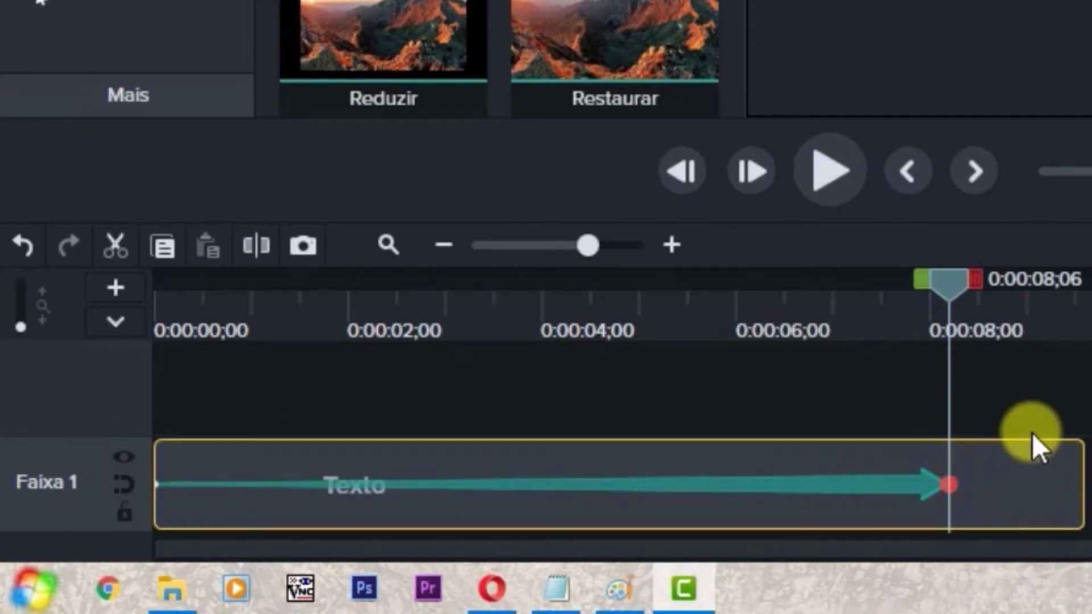
click(444, 245)
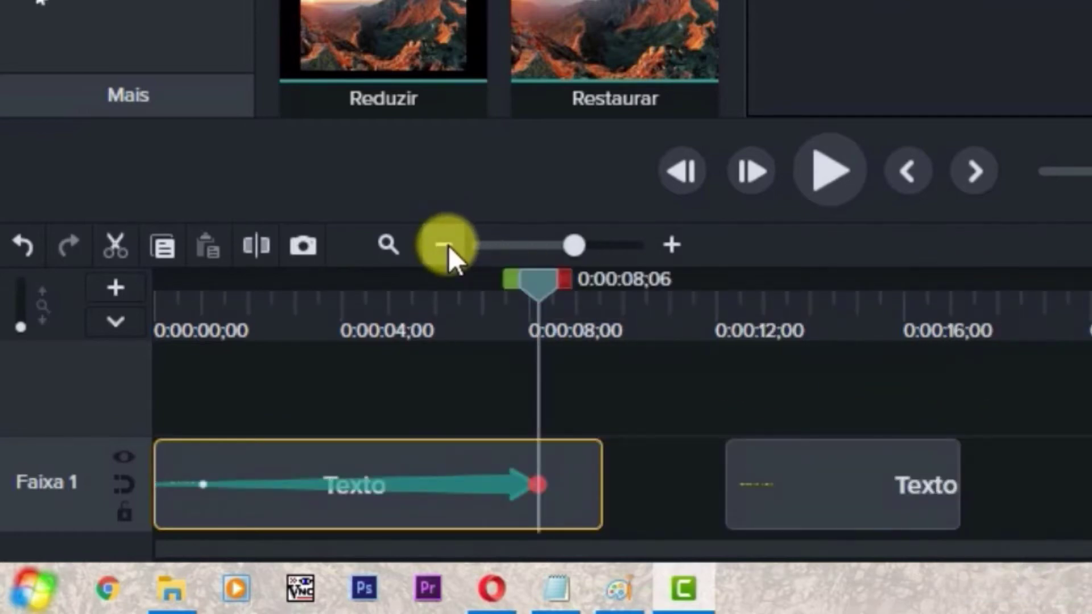
click(539, 481)
drag(539, 481, 567, 481)
Move the second clip's start to 0:00:16;23 and lengthen the first clip to 00:00:15;19 with its animation ending at 0:00:14;00.
drag(766, 486, 978, 509)
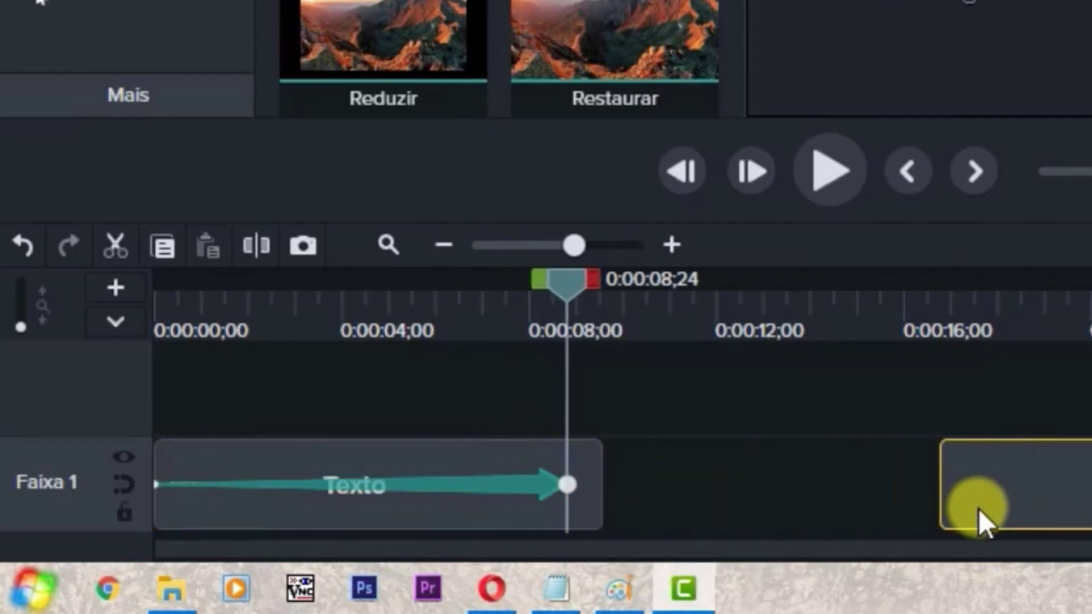
drag(600, 481, 885, 478)
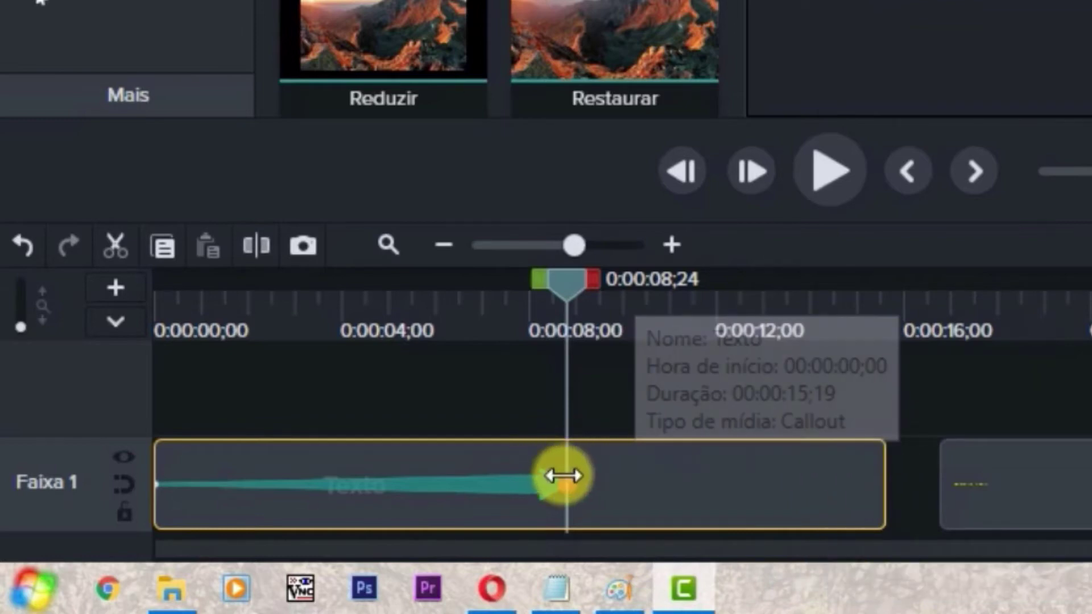
drag(568, 481, 810, 476)
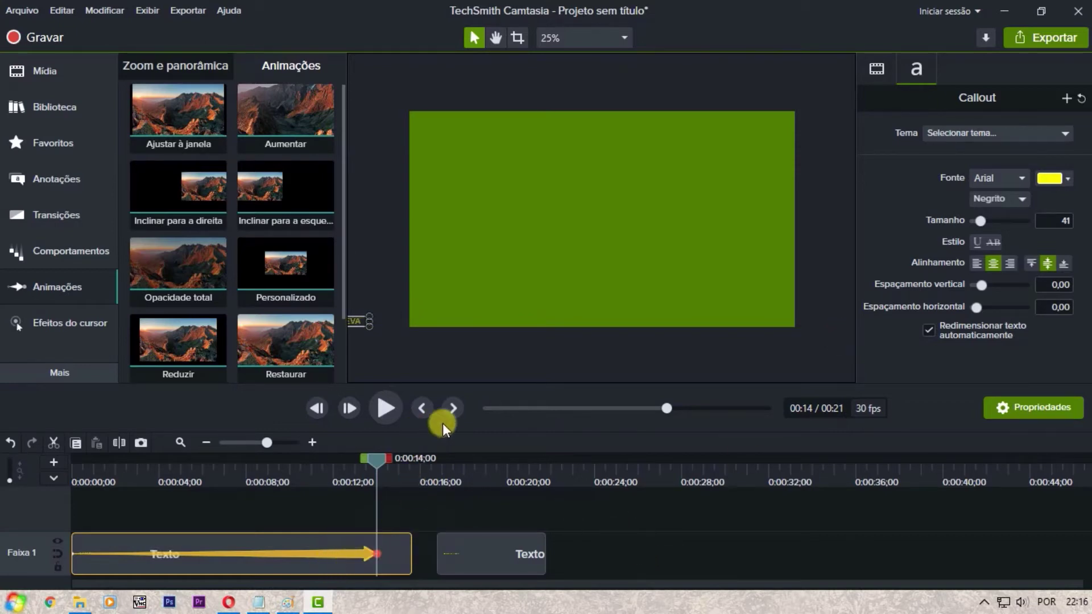
At the second clip's start, 0:00:16;23, move its callout horizontally until it lies completely outside the canvas's right edge.
click(449, 411)
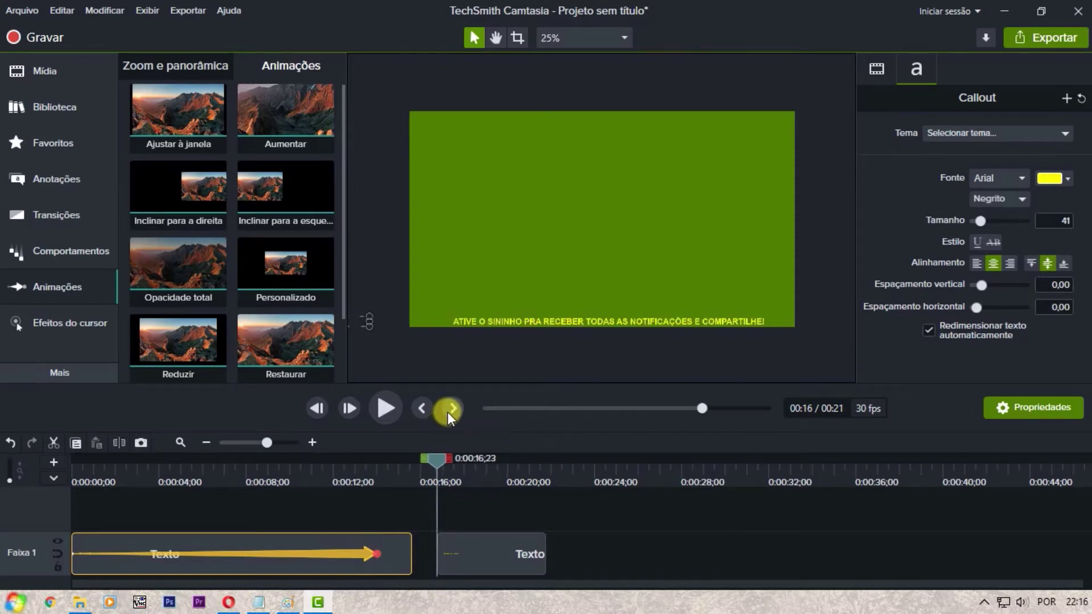
click(464, 556)
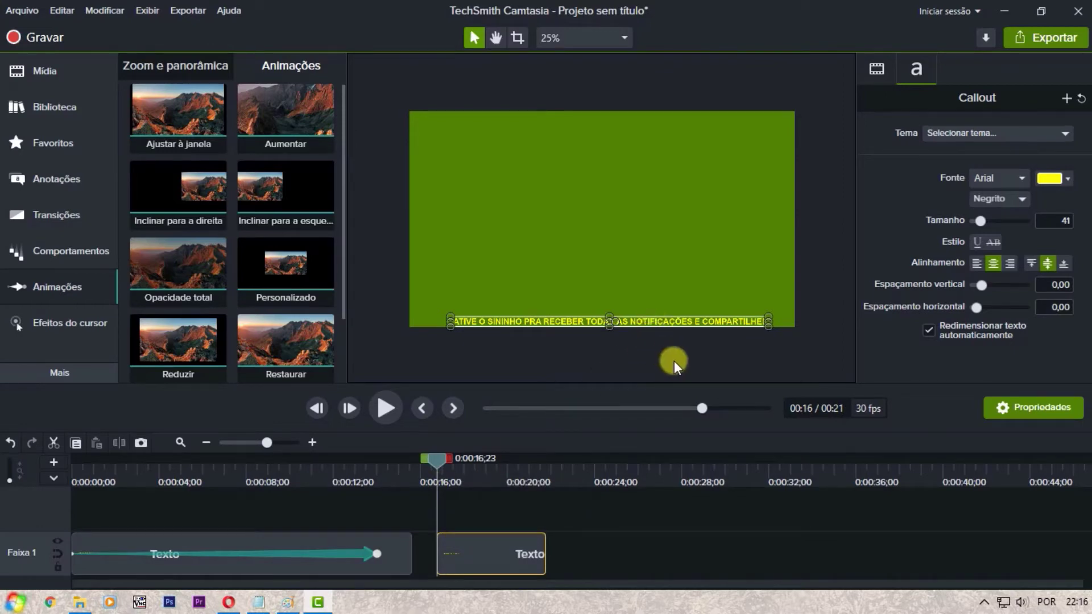
key(Right)
key(Right)
key(Right)
key(Right)
key(Right)
key(Right)
key(Right)
key(Right)
key(Right)
key(Right)
key(Right)
key(Right)
key(Right)
key(Right)
key(Right)
key(Right)
key(Right)
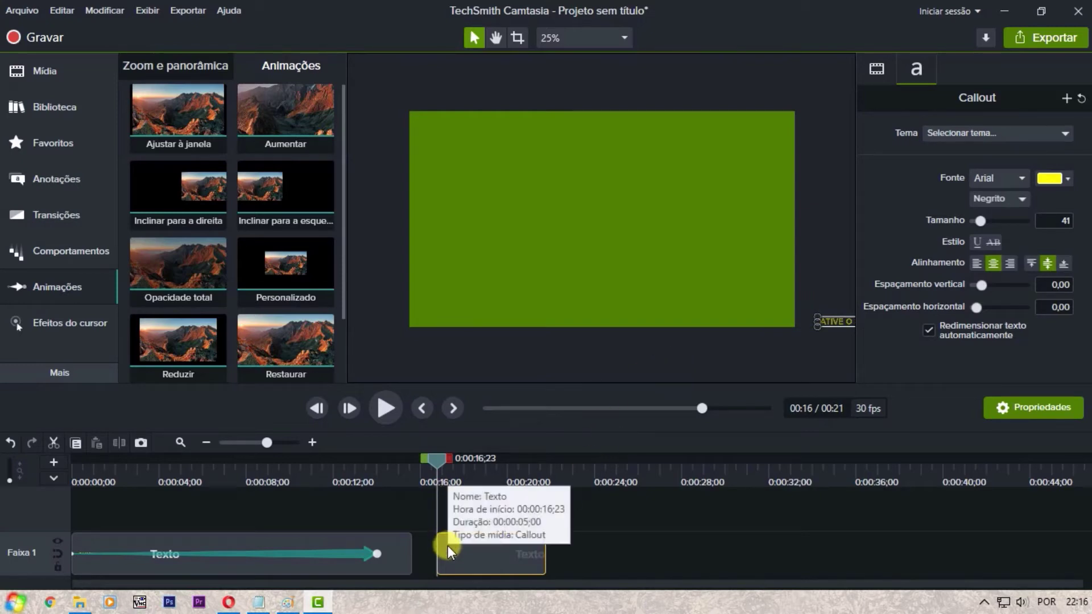
Add a Personalizado animation to the second callout clip, with clip and animation starting at 0:00:16;10.
right_click(280, 254)
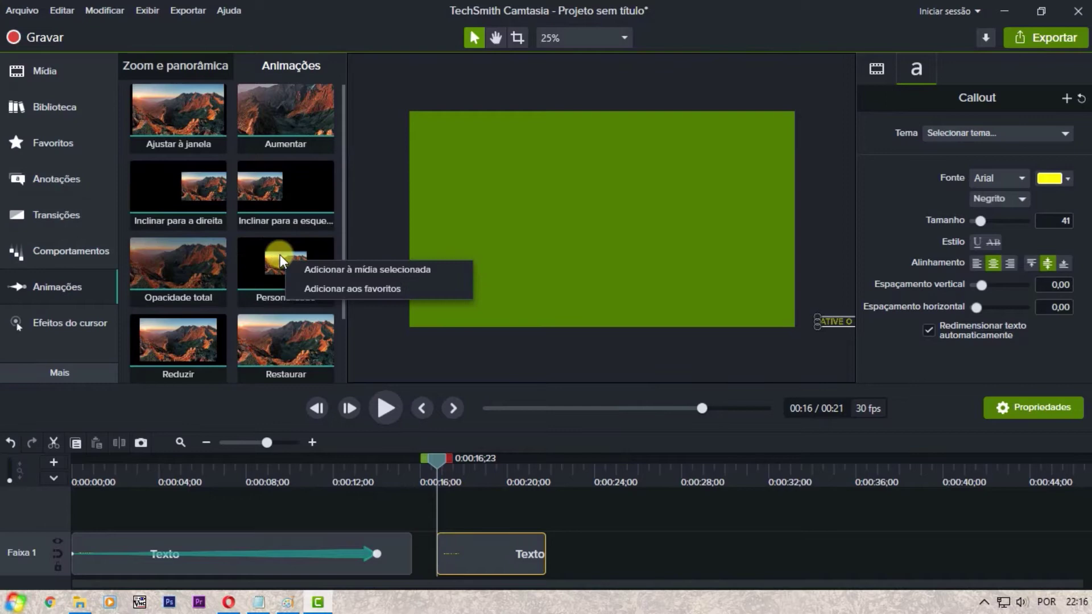
click(349, 267)
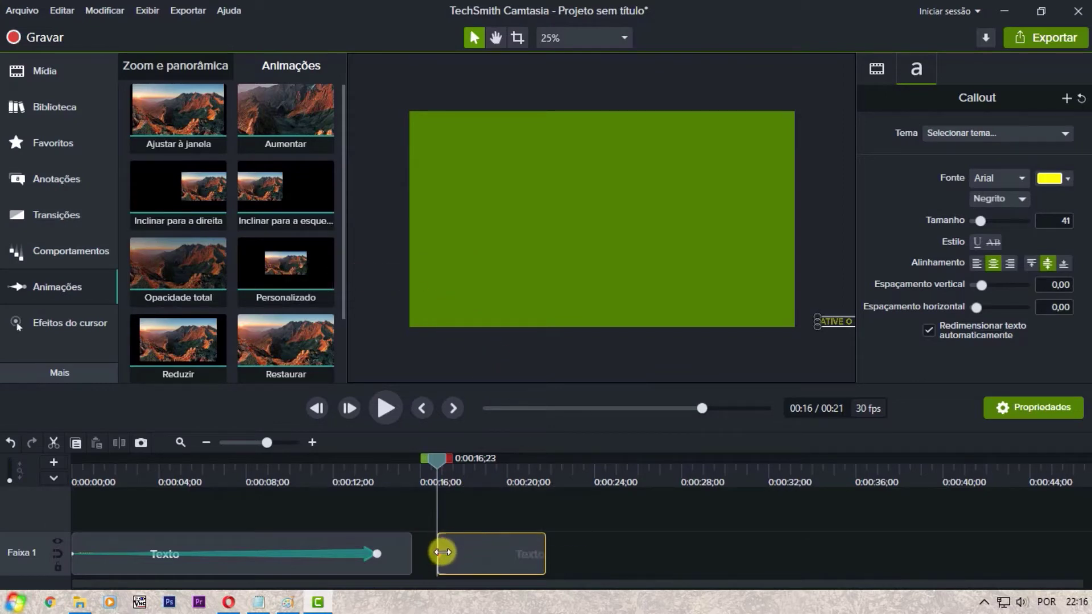
drag(442, 552, 485, 553)
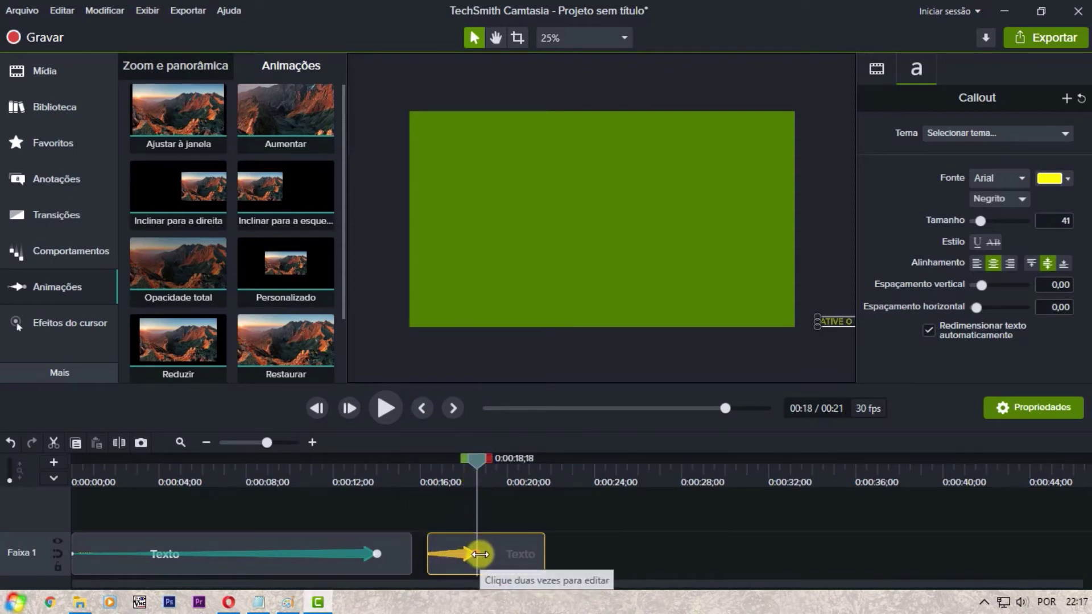
Lengthen the second clip to 00:00:15;16 and end its animation at 0:00:30;23 with the callout past the canvas's left edge.
drag(489, 555, 764, 541)
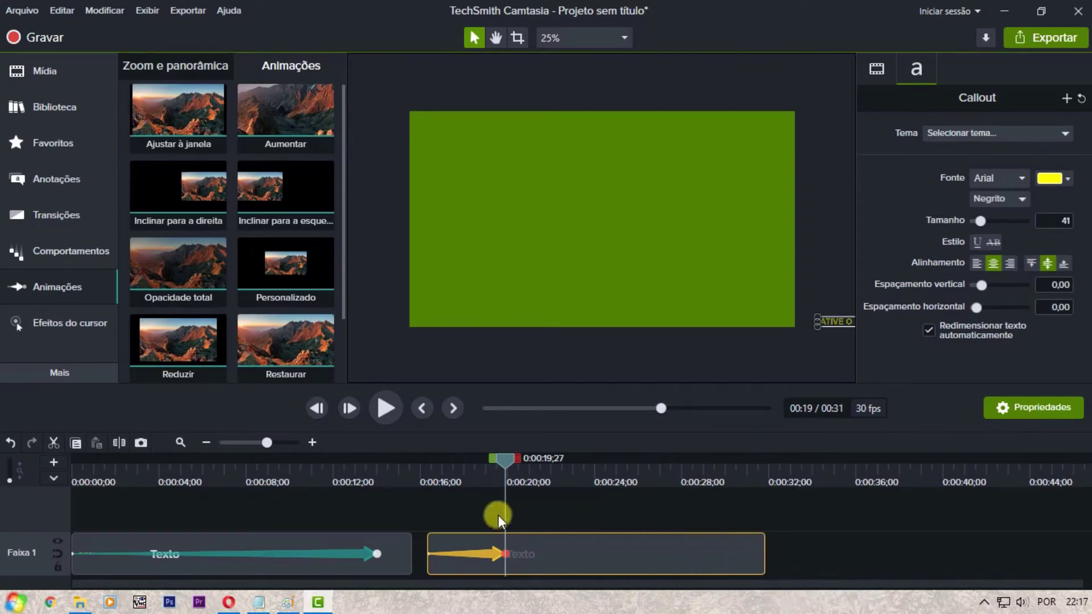
drag(509, 549, 742, 553)
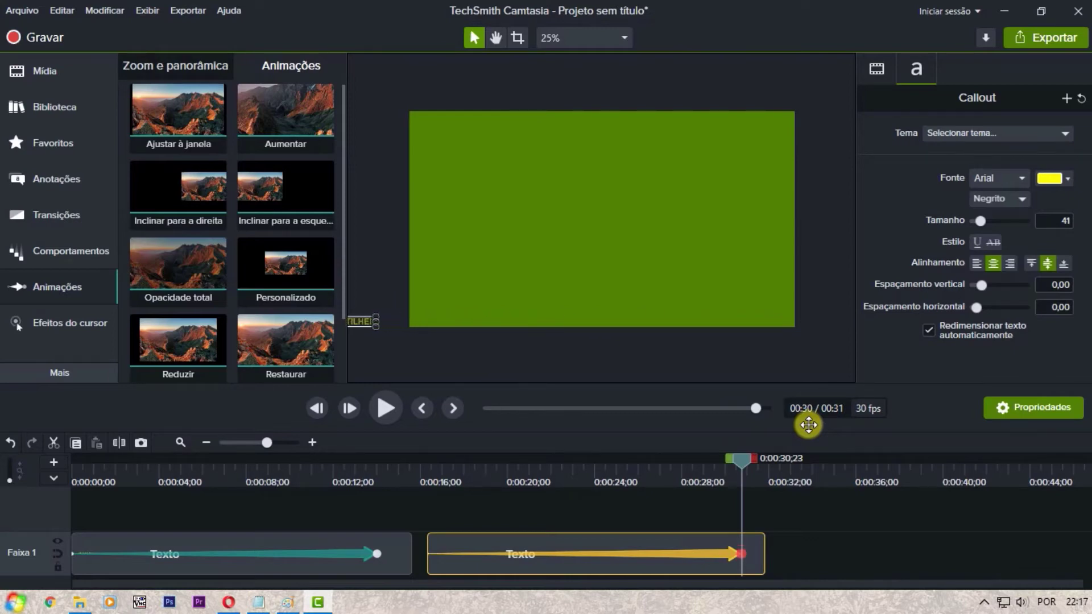
Preview both scrolling callouts, playing the second from 0:00:16;10 and the first from the start of the timeline.
click(422, 412)
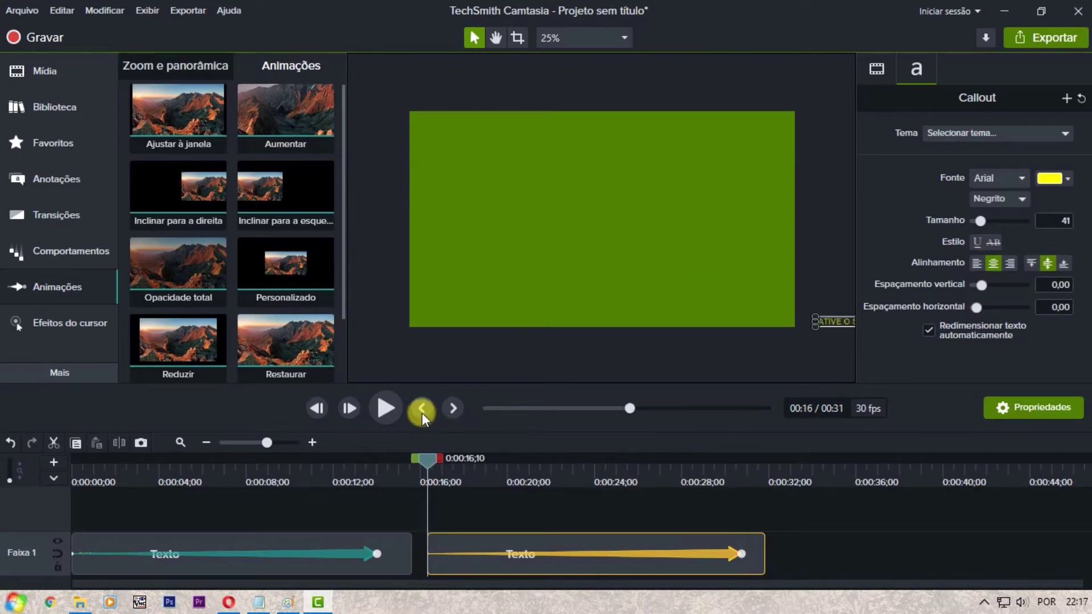
click(384, 408)
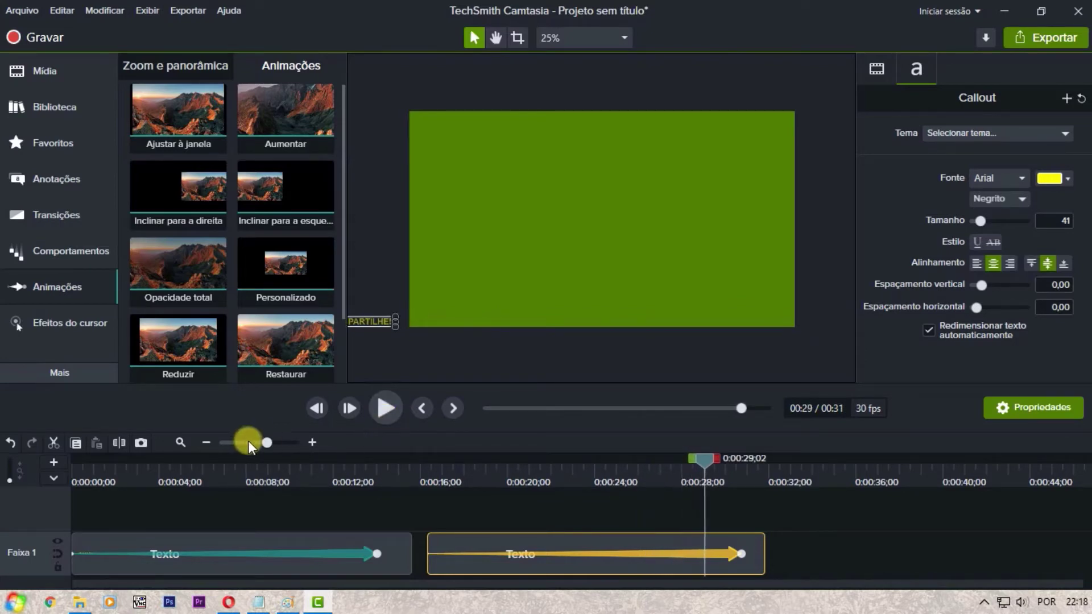
click(72, 500)
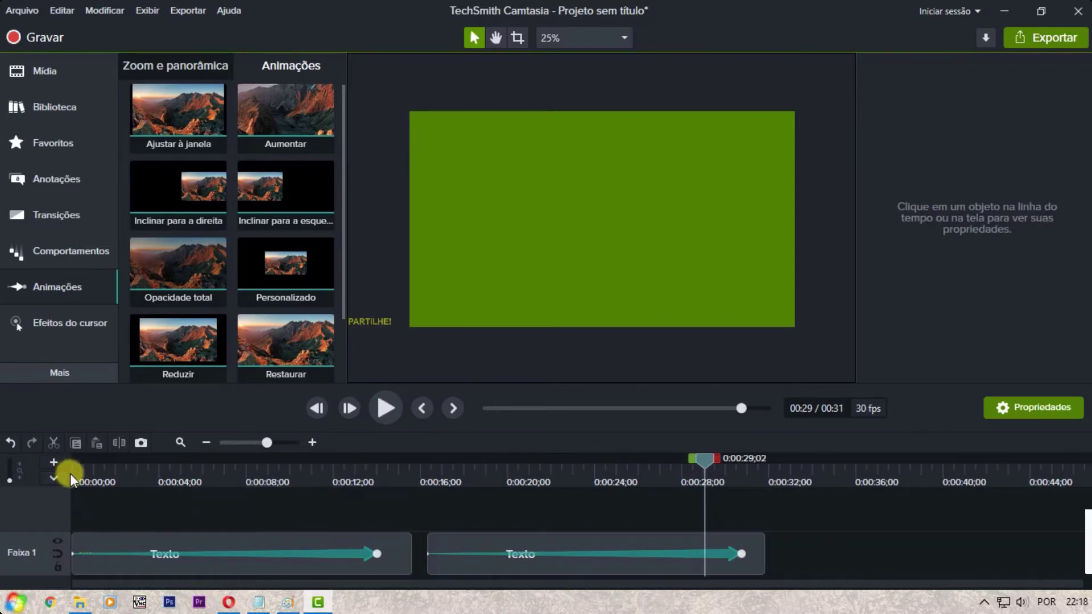
click(80, 476)
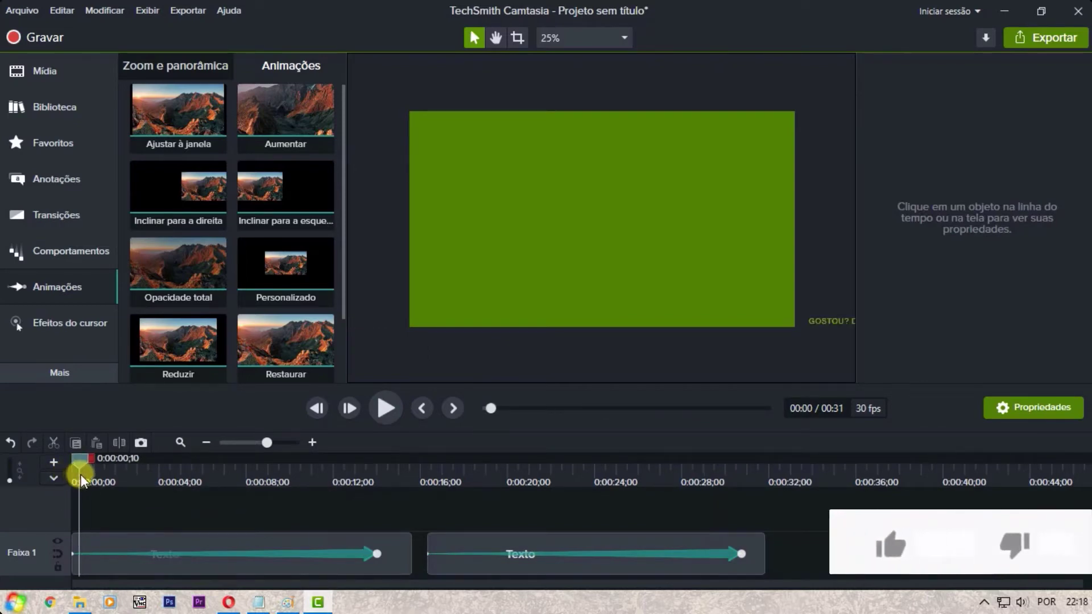
click(423, 411)
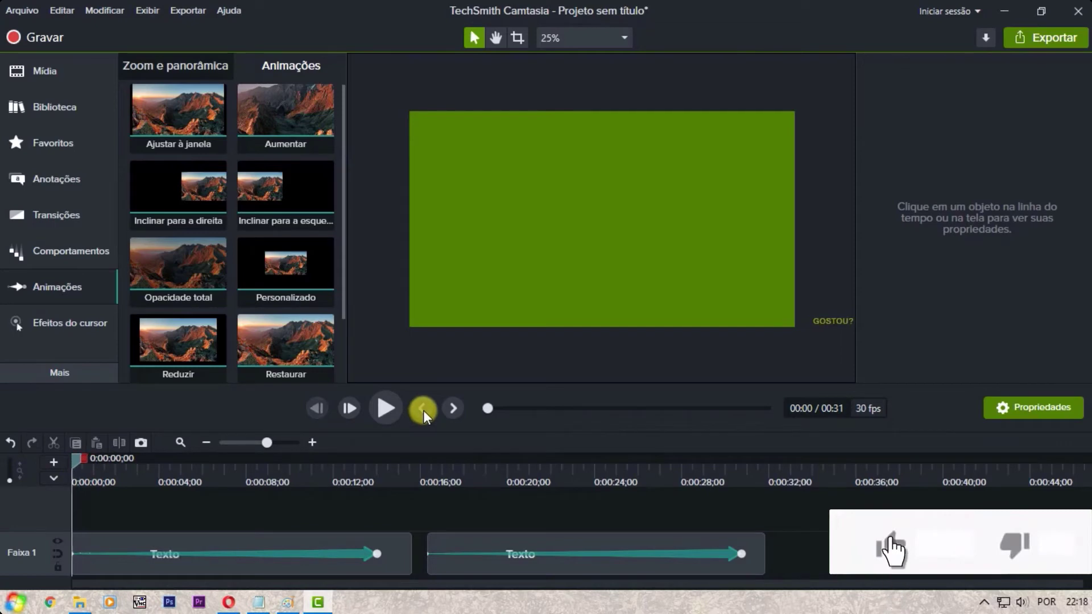
click(391, 409)
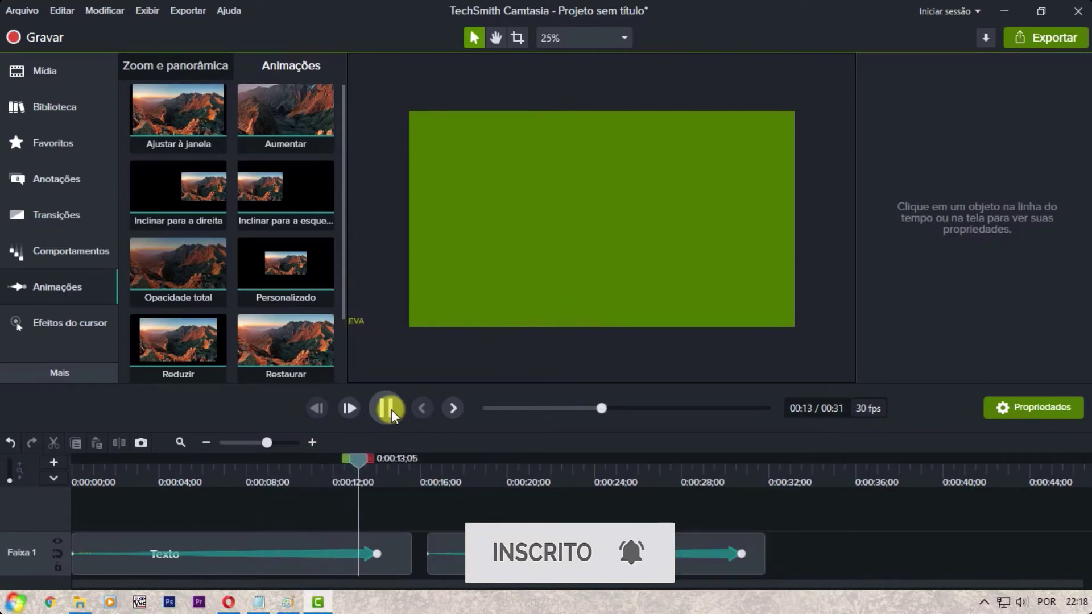
click(391, 409)
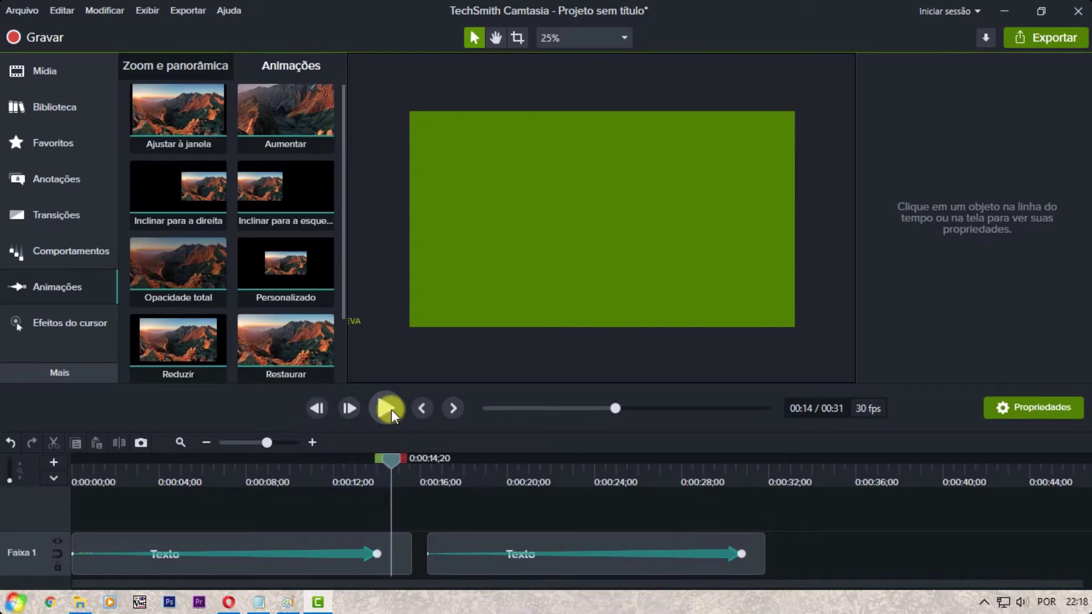
Move the second callout clip up to Faixa 2, starting at the first clip's end, 0:00:15;19, and preview the whole sequence.
click(423, 407)
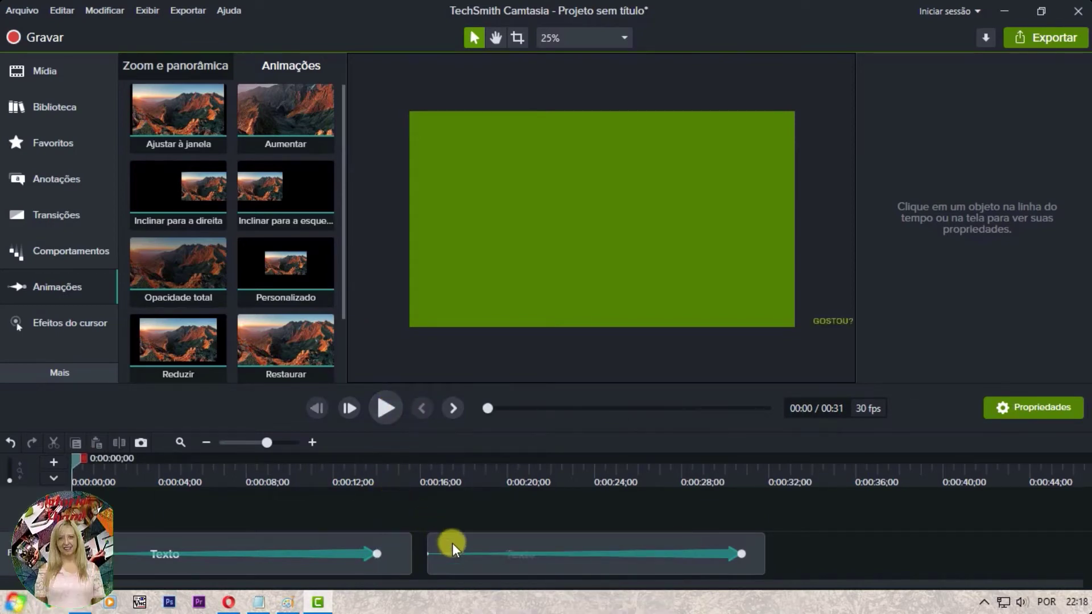
drag(452, 544, 443, 525)
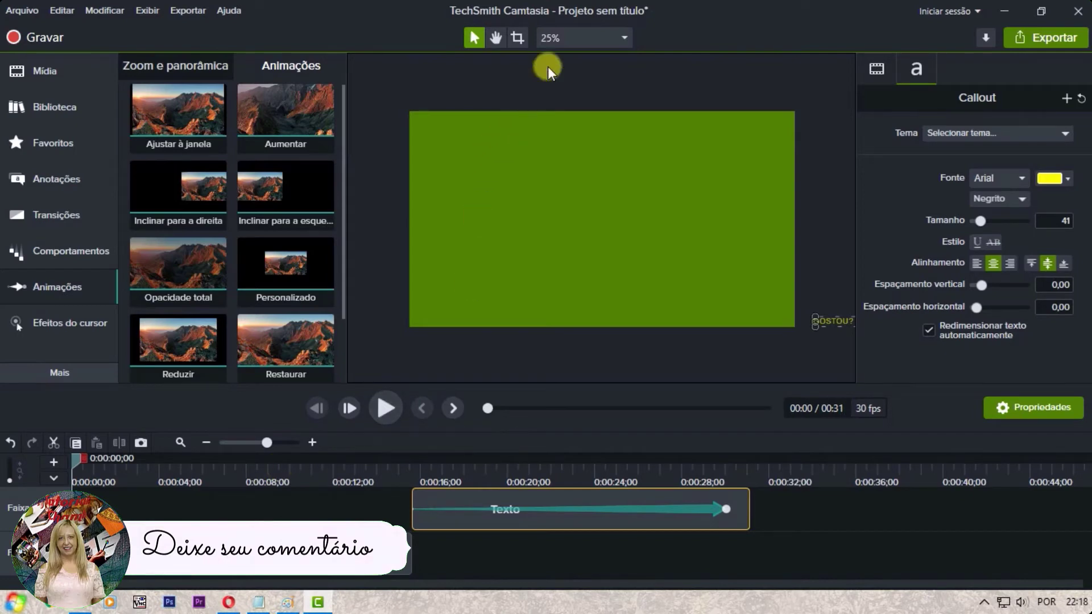
click(575, 41)
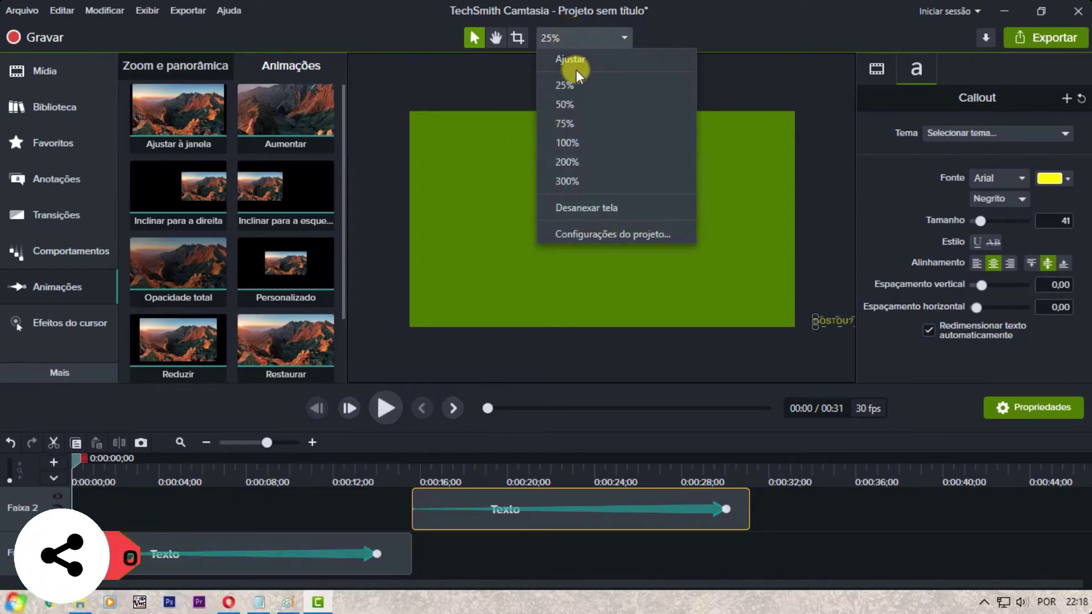
click(577, 61)
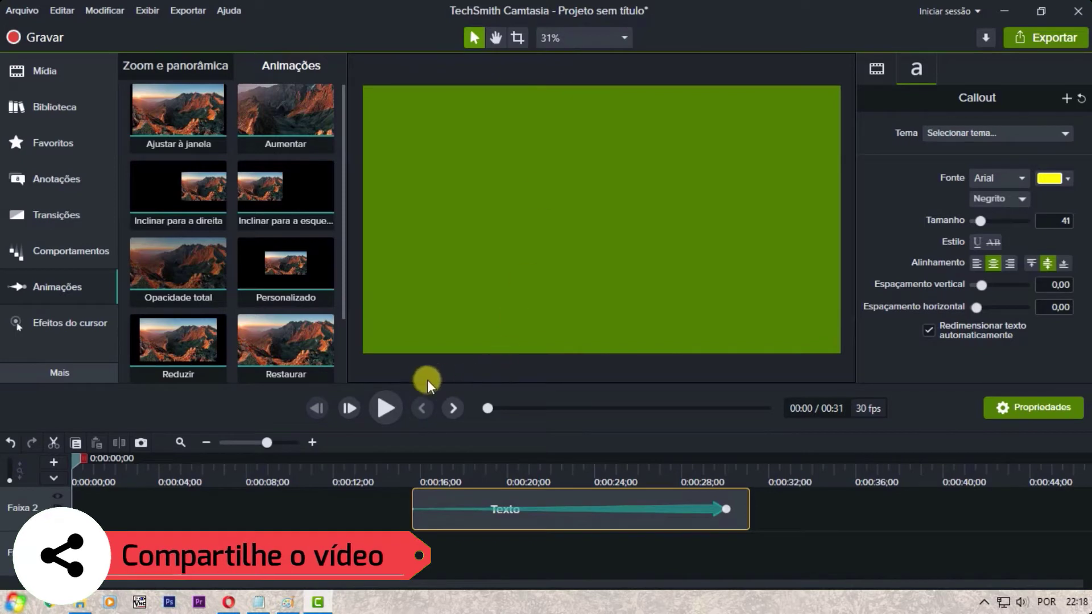
click(379, 412)
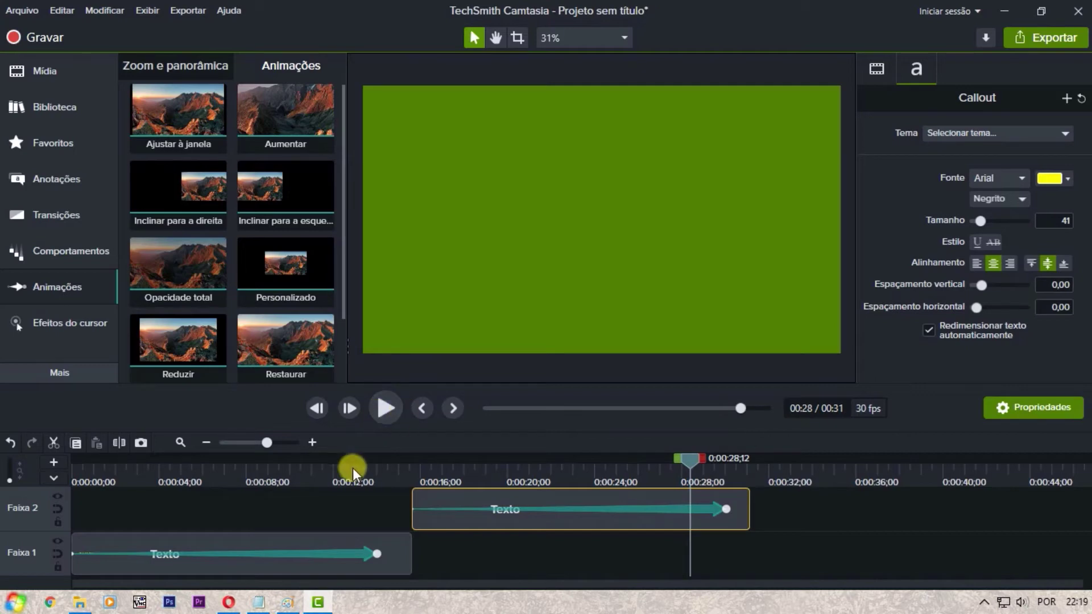
Copy the first callout clip, paste it on Faixa 3 at 0:00:28;12 and play the beginning of the copy.
right_click(333, 540)
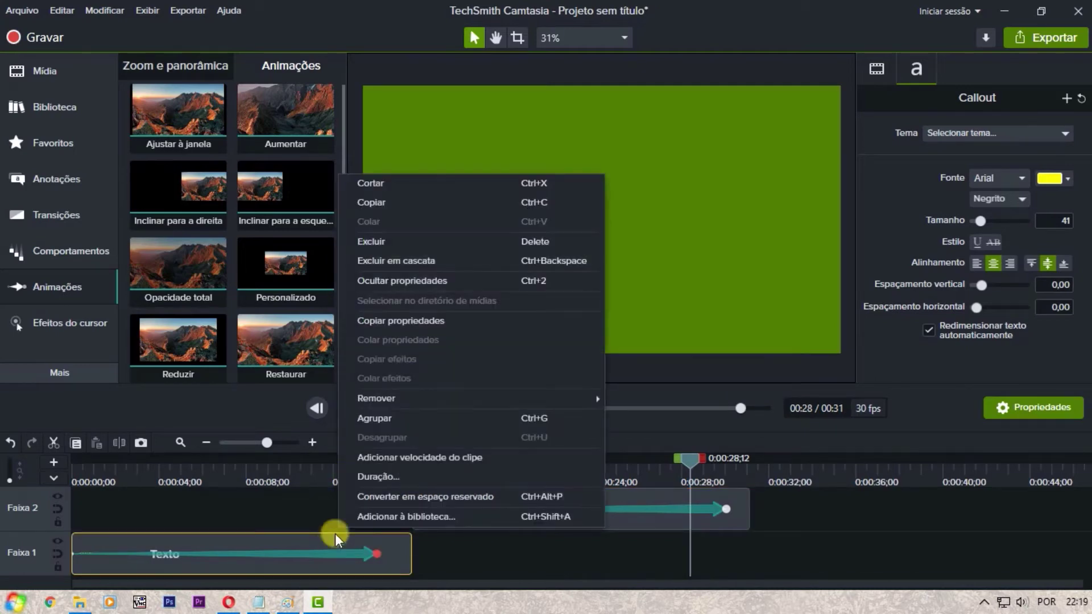
click(381, 202)
scroll(760, 552, up, 2)
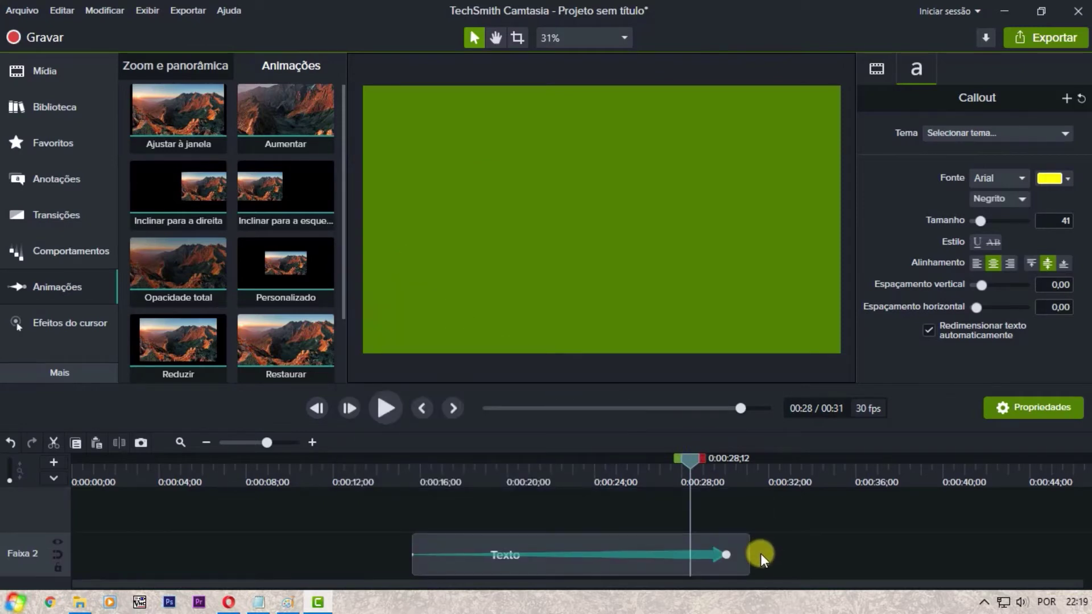
right_click(691, 519)
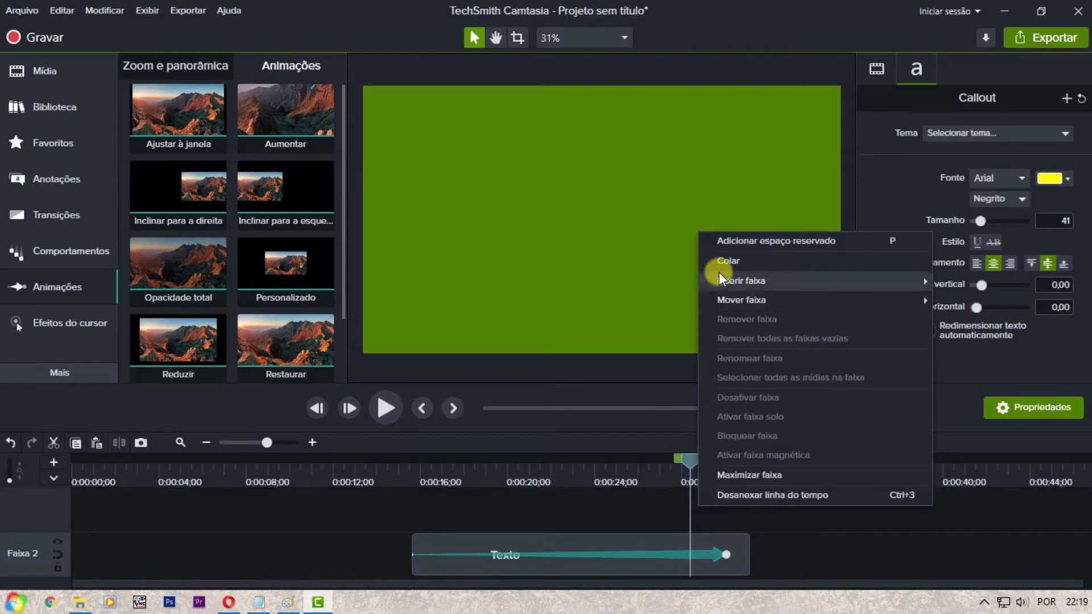
click(742, 259)
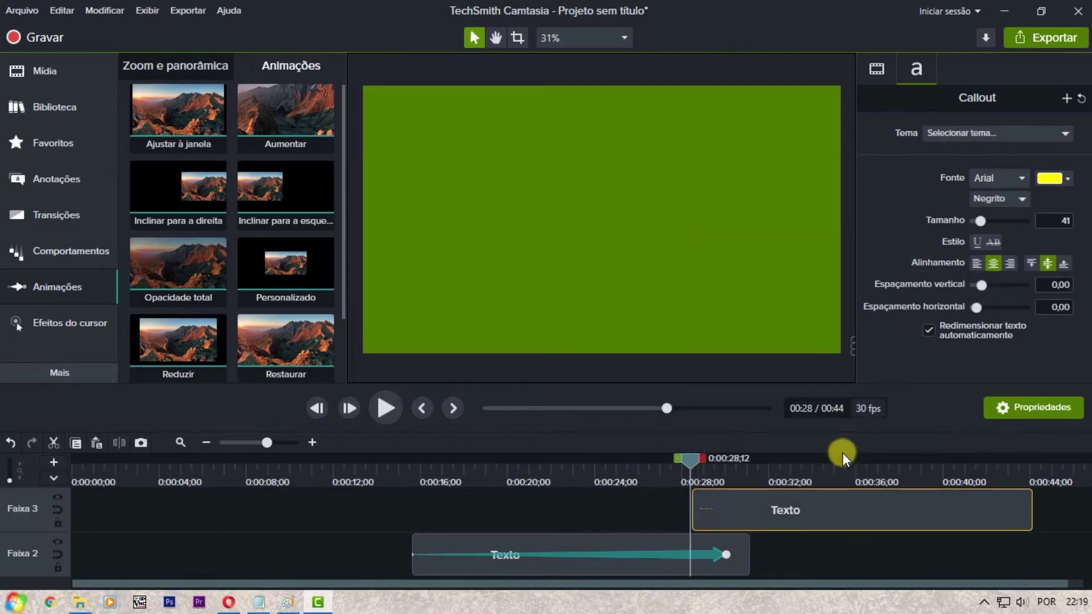
click(380, 414)
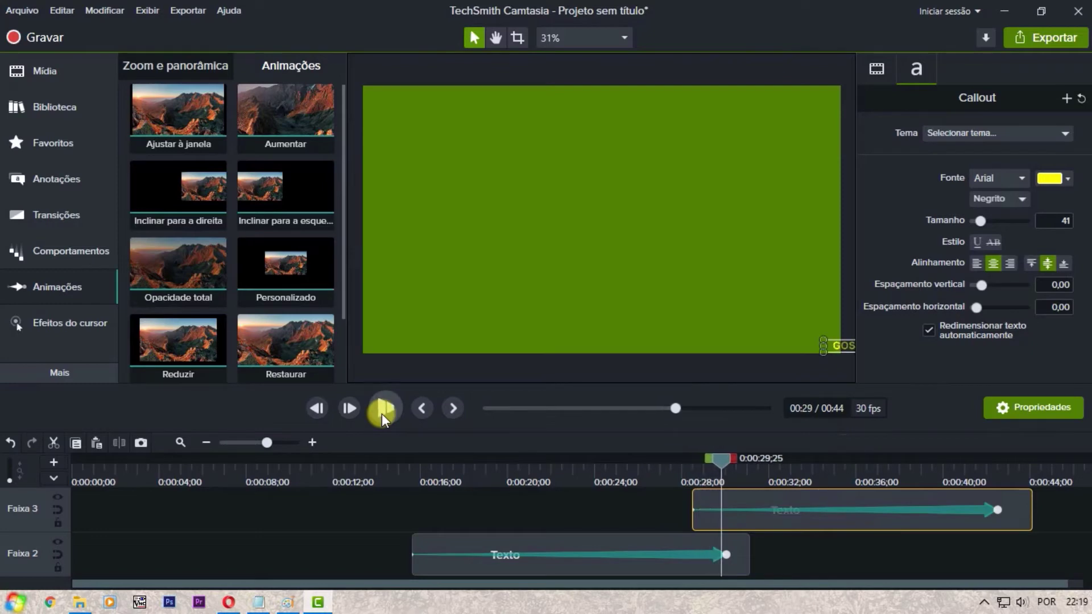
click(381, 414)
Find where the first callout's text has almost left the canvas and start the second clip there, at 0:00:10;28.
scroll(571, 506, down, 1)
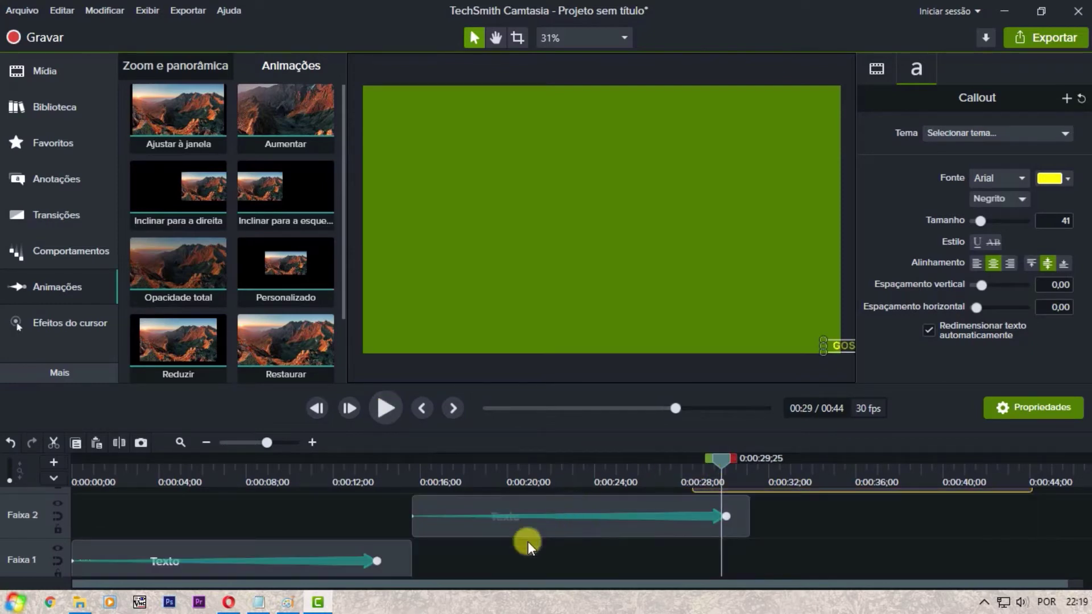
click(357, 482)
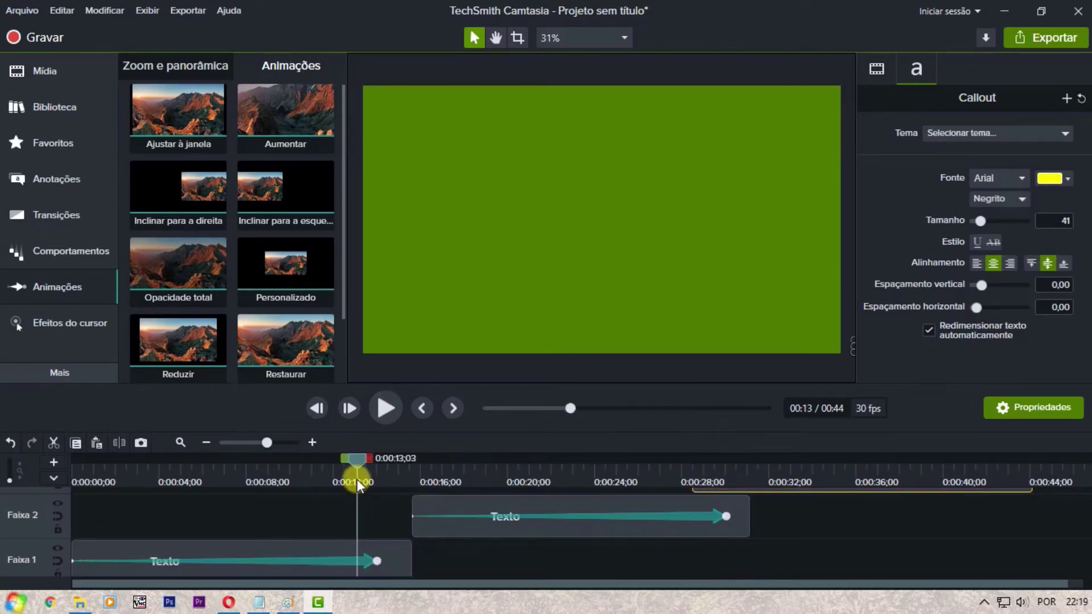
click(382, 412)
click(382, 412)
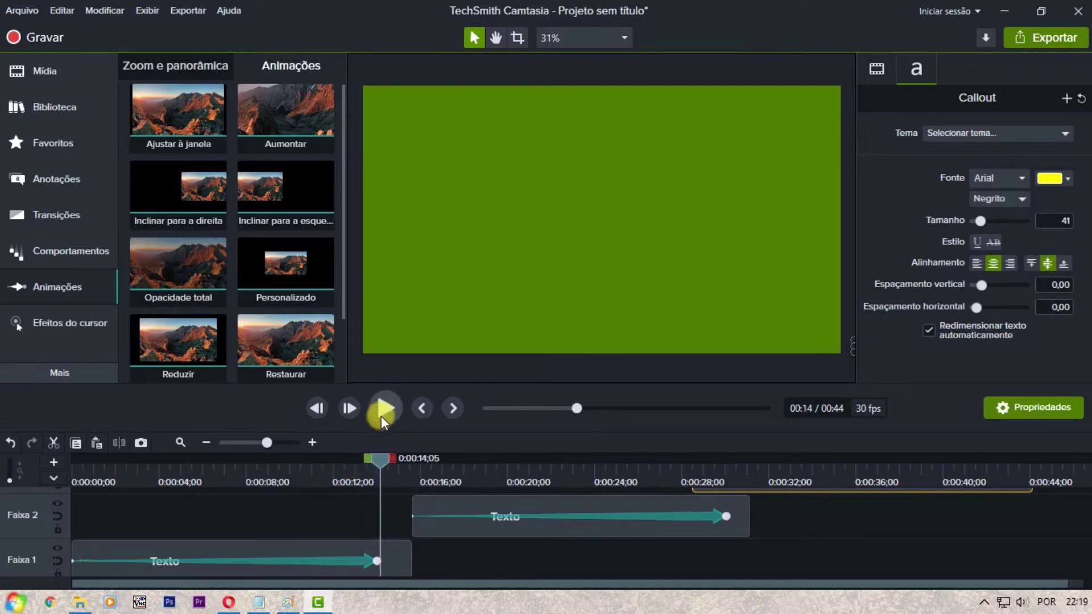
drag(381, 460, 268, 479)
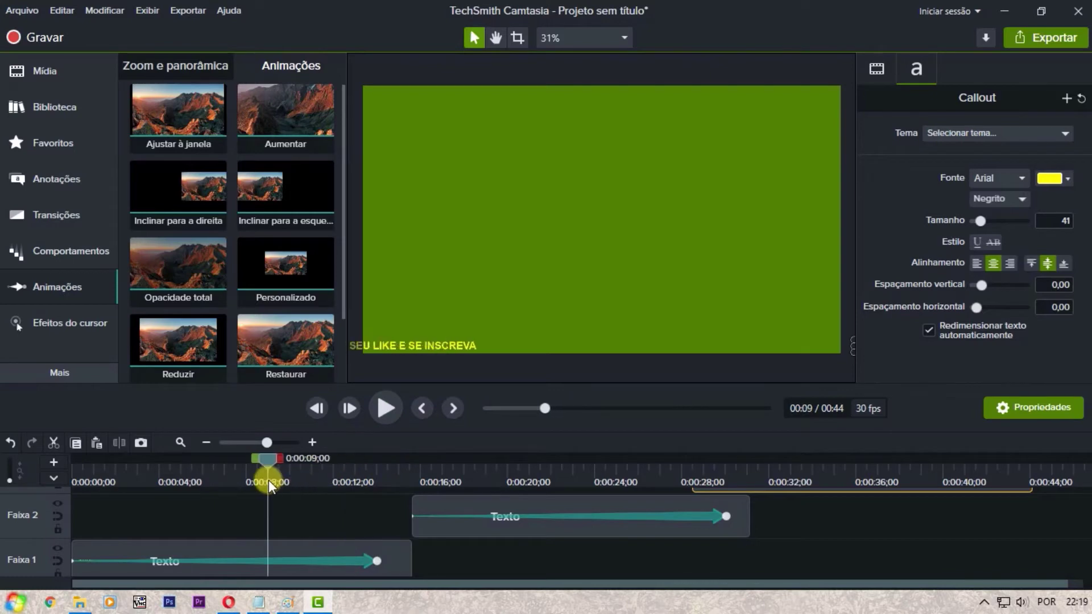
click(383, 406)
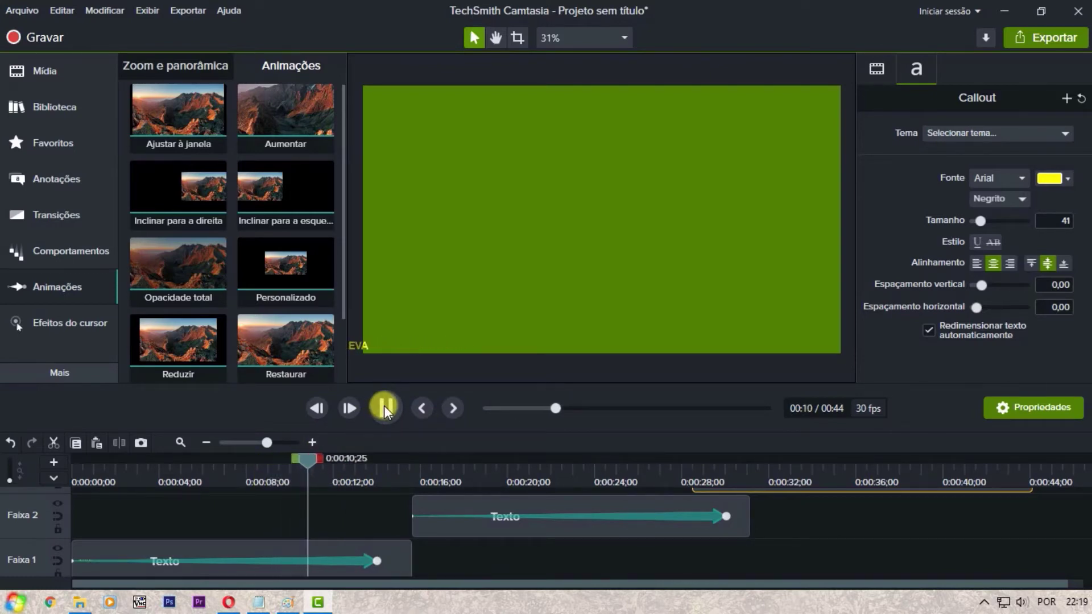
click(385, 407)
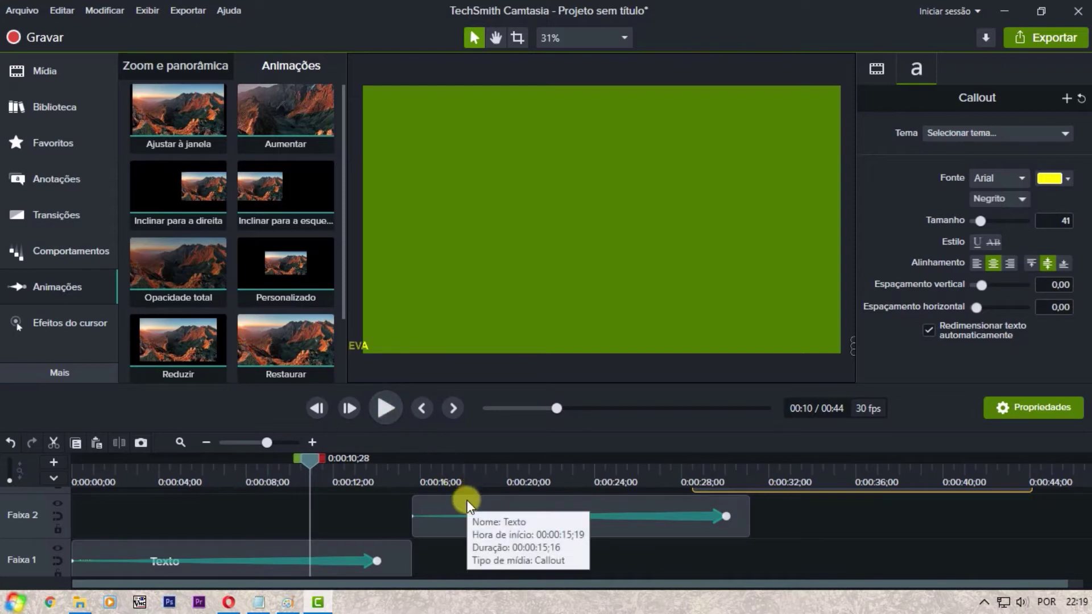
drag(466, 501, 367, 516)
Replace the Faixa 3 clip with a pasted copy starting at 0:00:22;27, where the second callout's text leaves the canvas, and preview it.
click(380, 407)
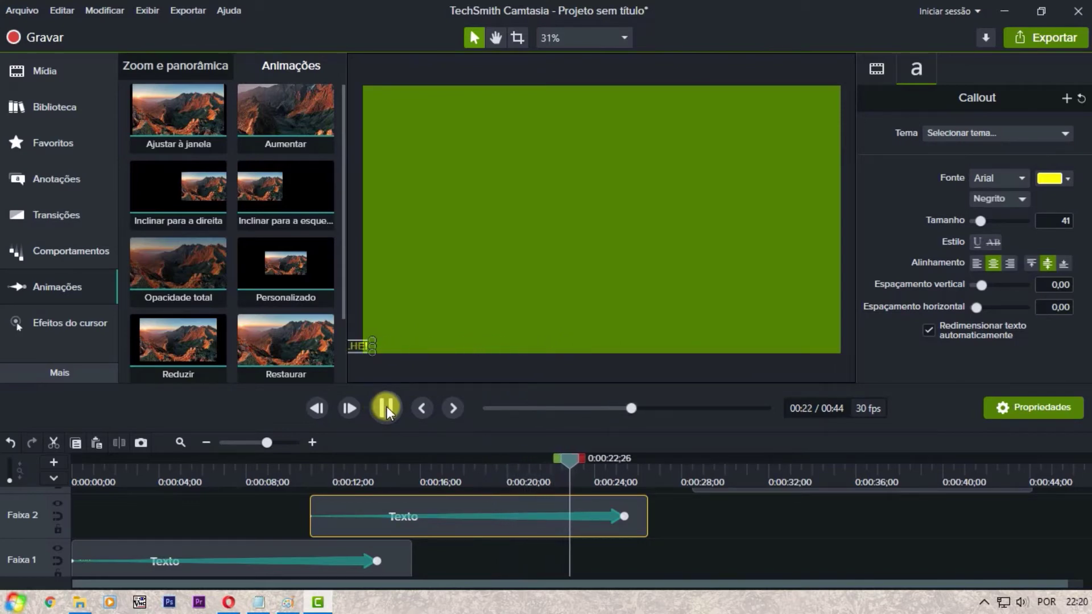
click(387, 406)
key(ctrl+d)
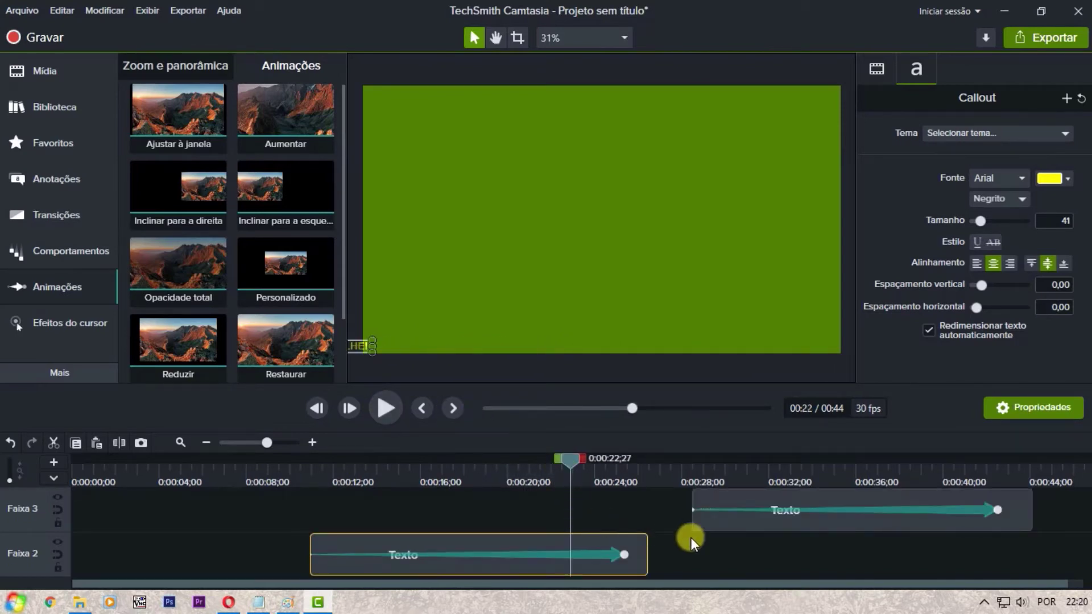
drag(731, 523, 610, 538)
key(ctrl+z)
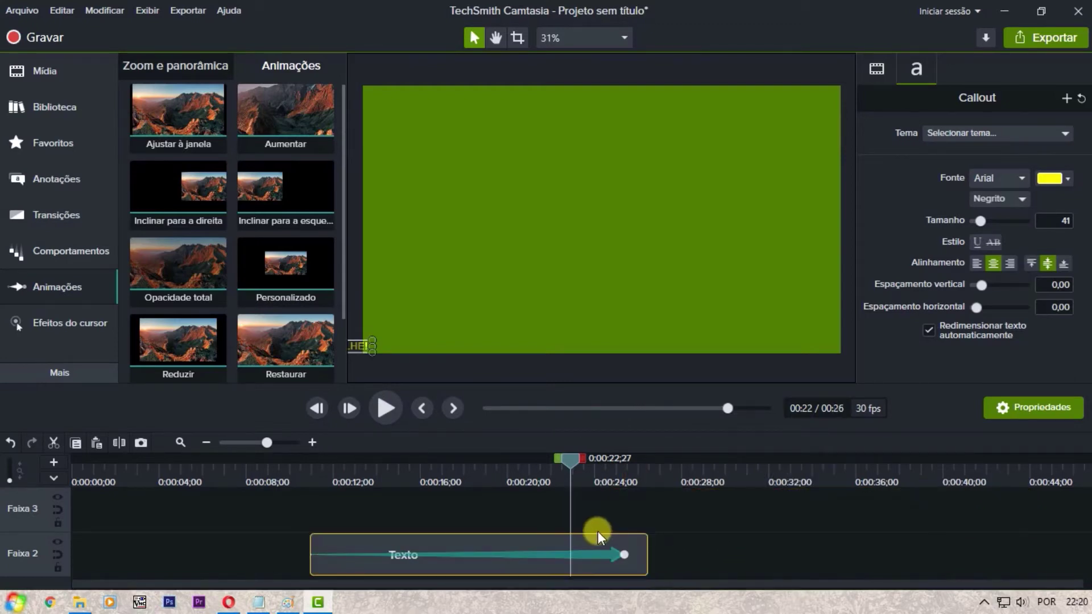
key(ctrl+v)
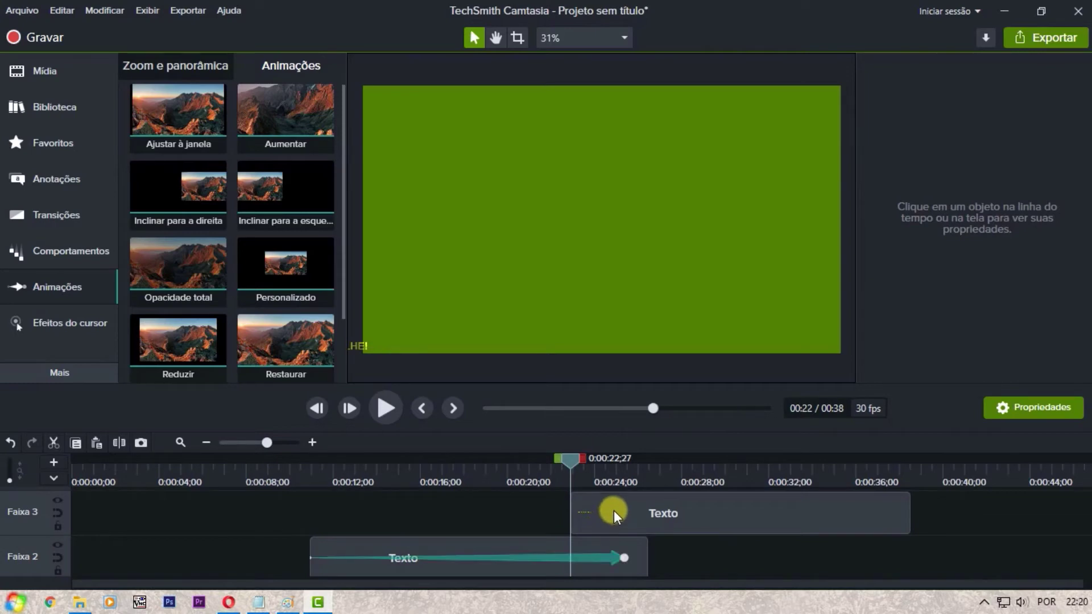
click(607, 524)
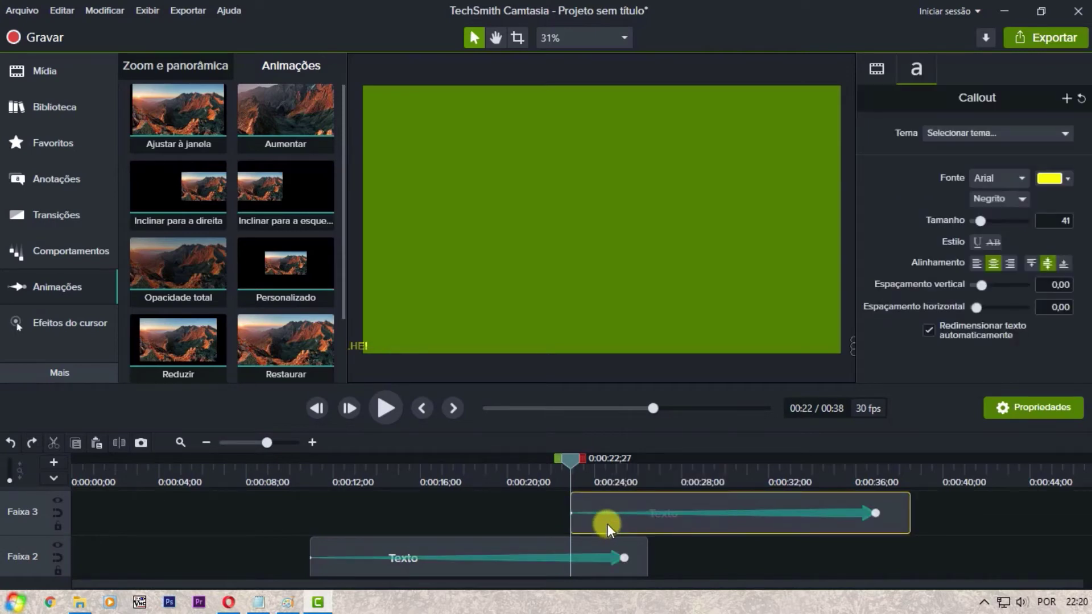
click(384, 415)
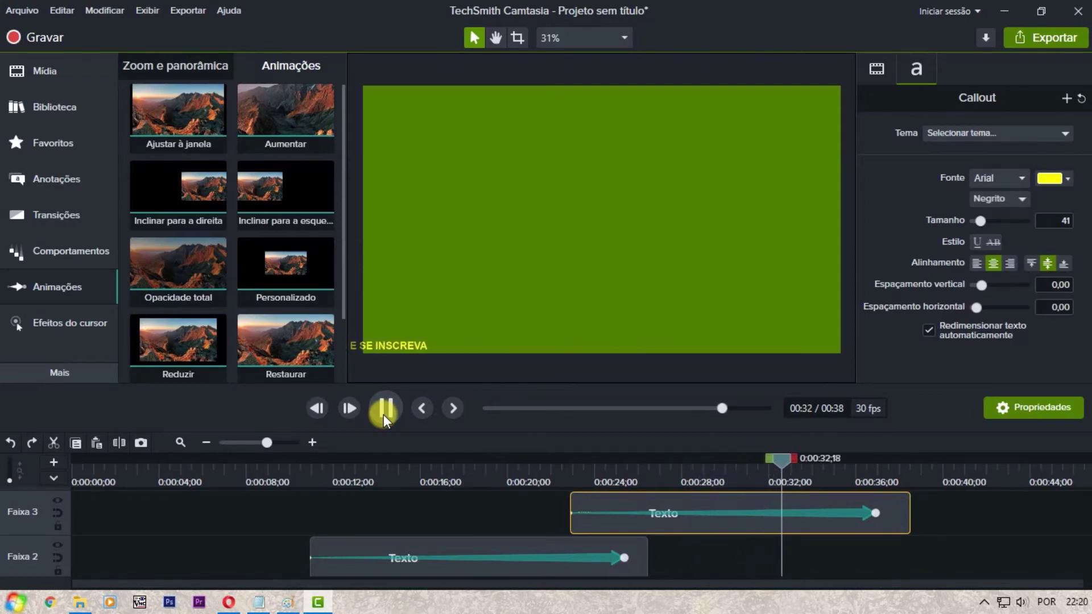
click(383, 414)
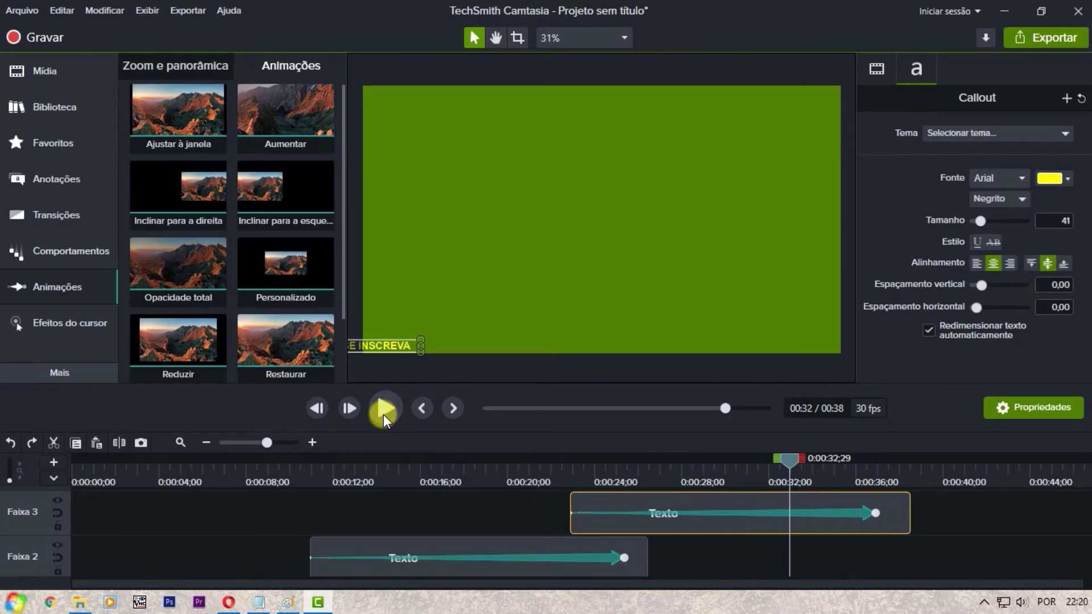
Play the rest of the Faixa 3 copy and replay the sequence from the start until the second callout begins.
click(383, 414)
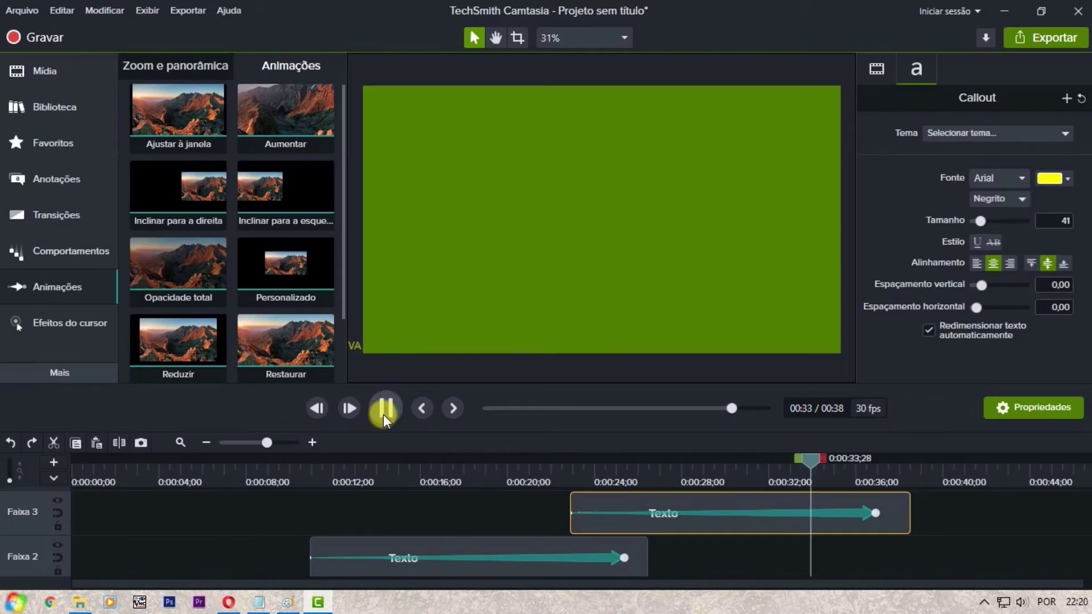
click(640, 458)
scroll(505, 543, down, 1)
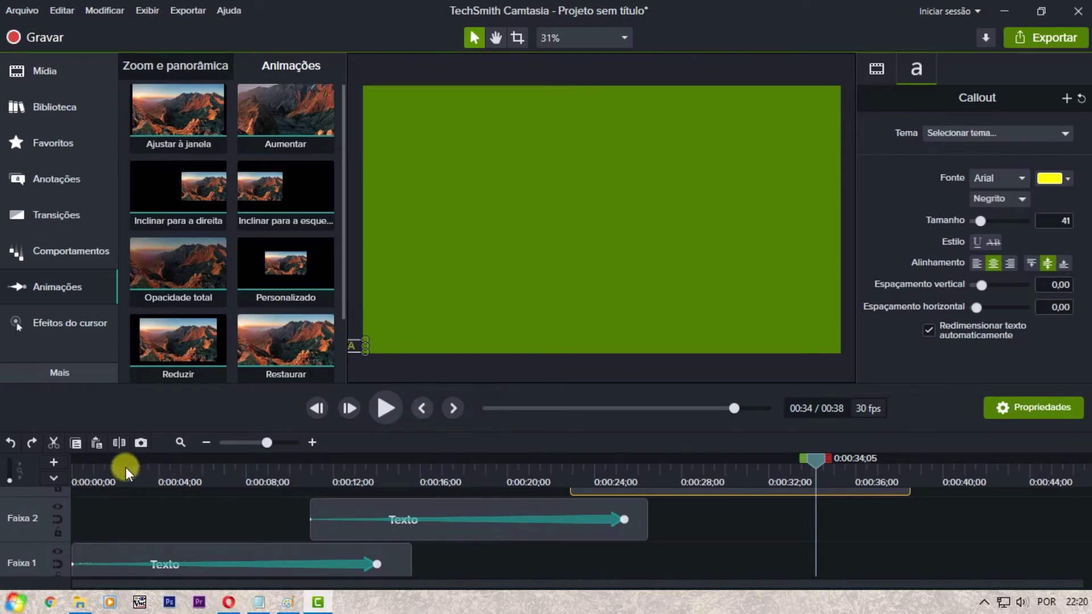
click(79, 475)
click(417, 408)
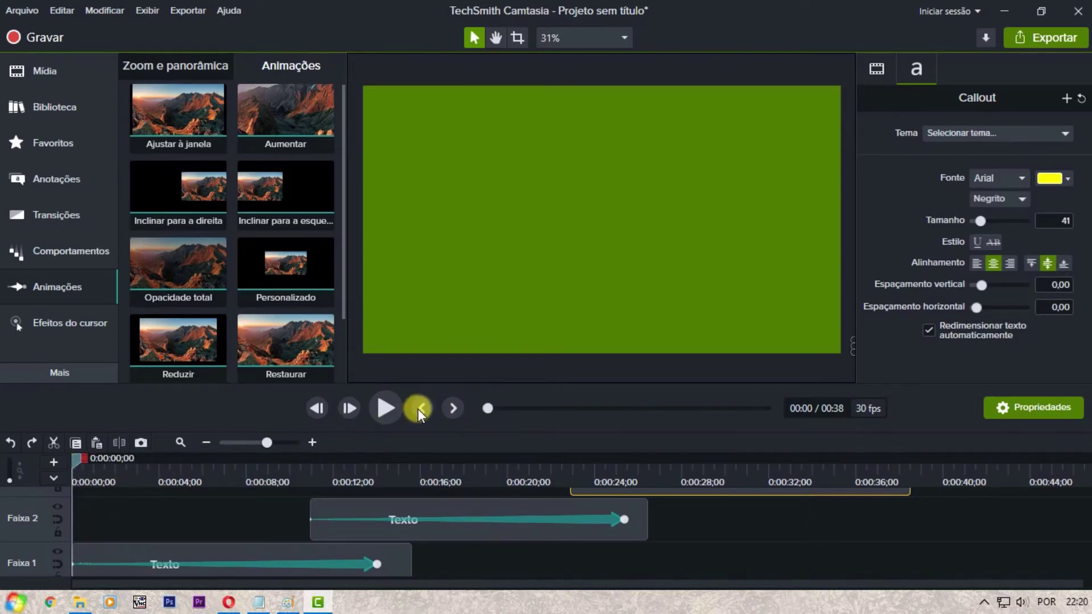
click(389, 409)
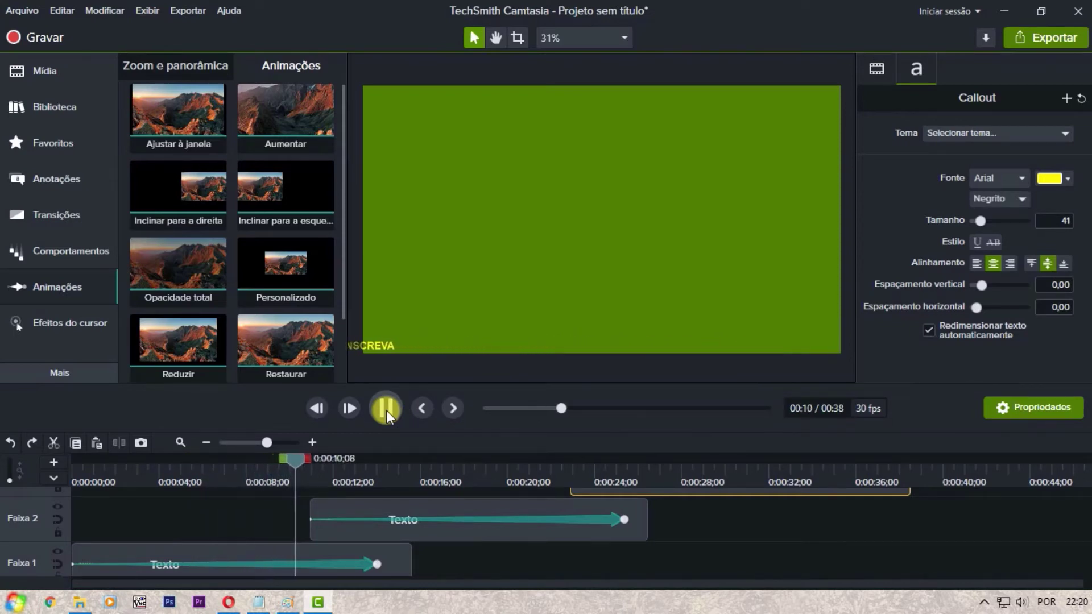
click(386, 410)
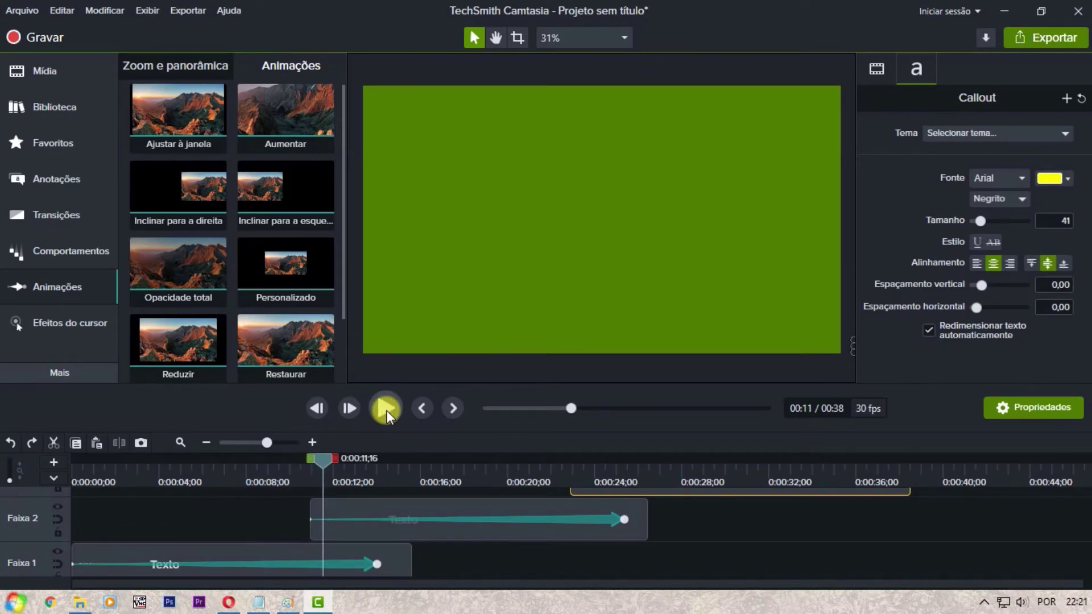
Start the Faixa 2 clip at 0:00:09;25, while the first callout's text is still leaving the canvas, and preview the transition.
drag(321, 462, 294, 465)
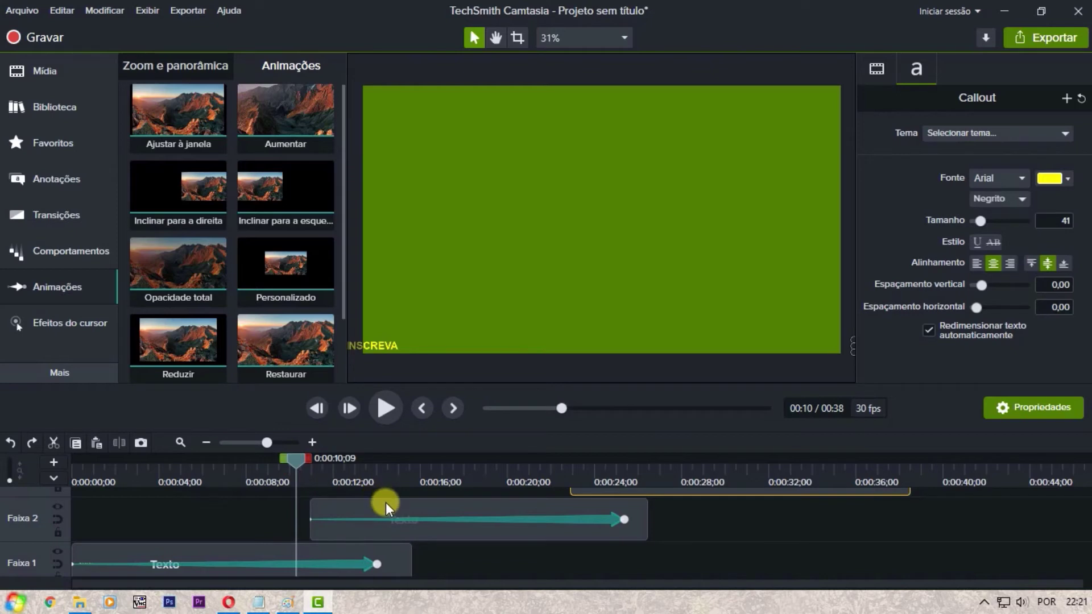
drag(386, 502, 285, 459)
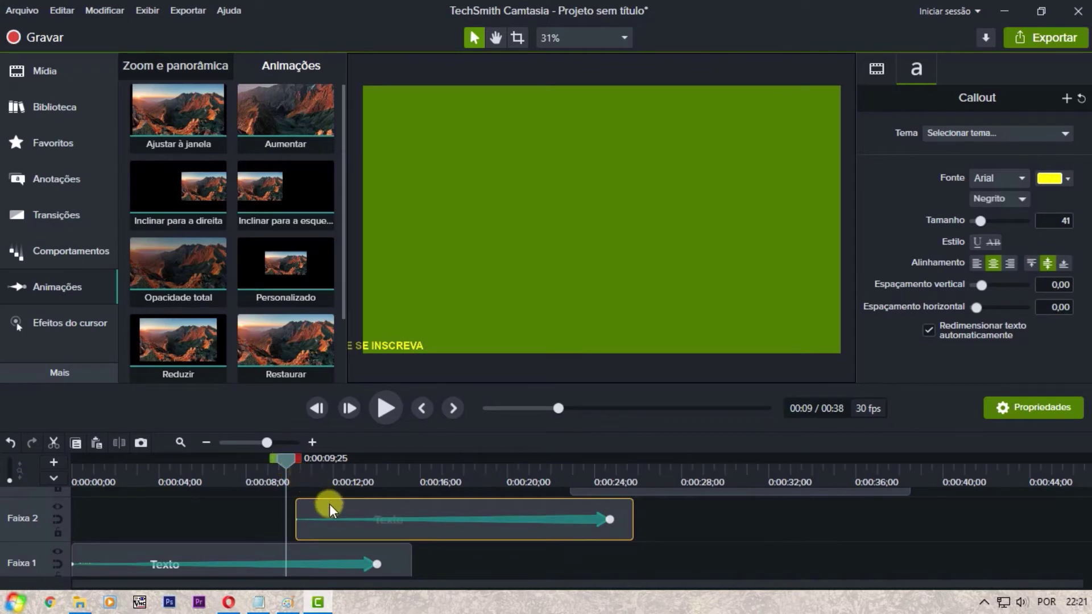
drag(329, 503, 311, 507)
click(381, 408)
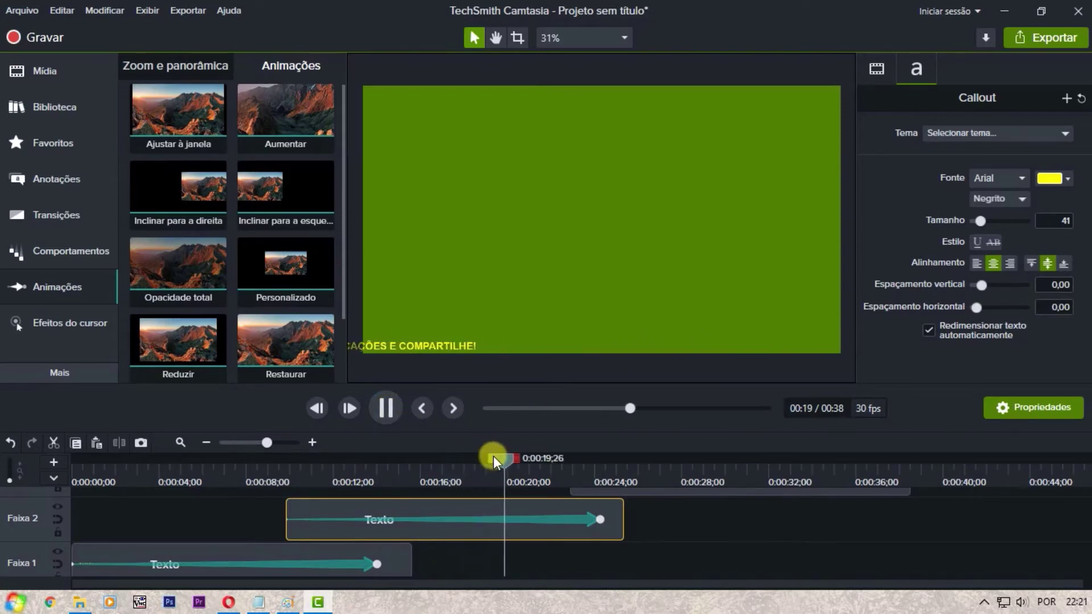
click(391, 406)
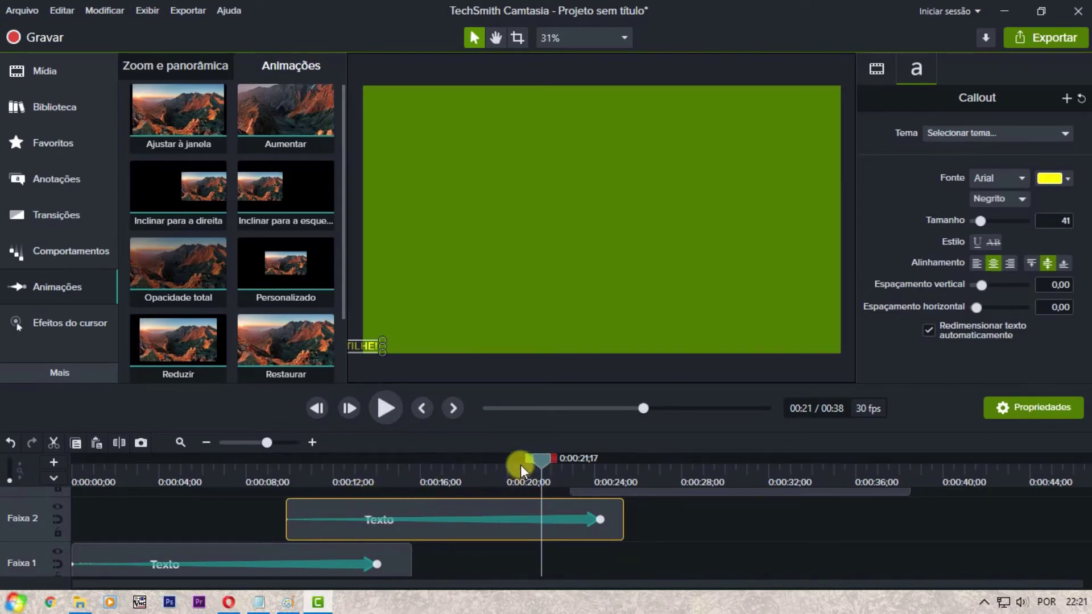
Start the Faixa 3 clip at 0:00:19;17, overlapping the Faixa 2 clip by as much as the first two clips overlap.
drag(547, 458, 291, 470)
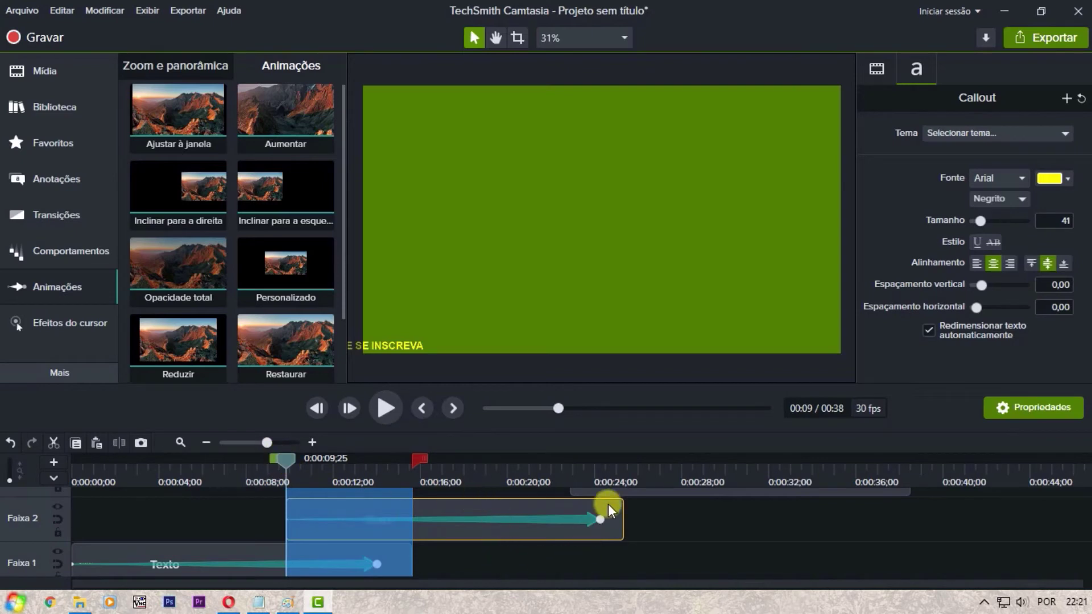
click(618, 474)
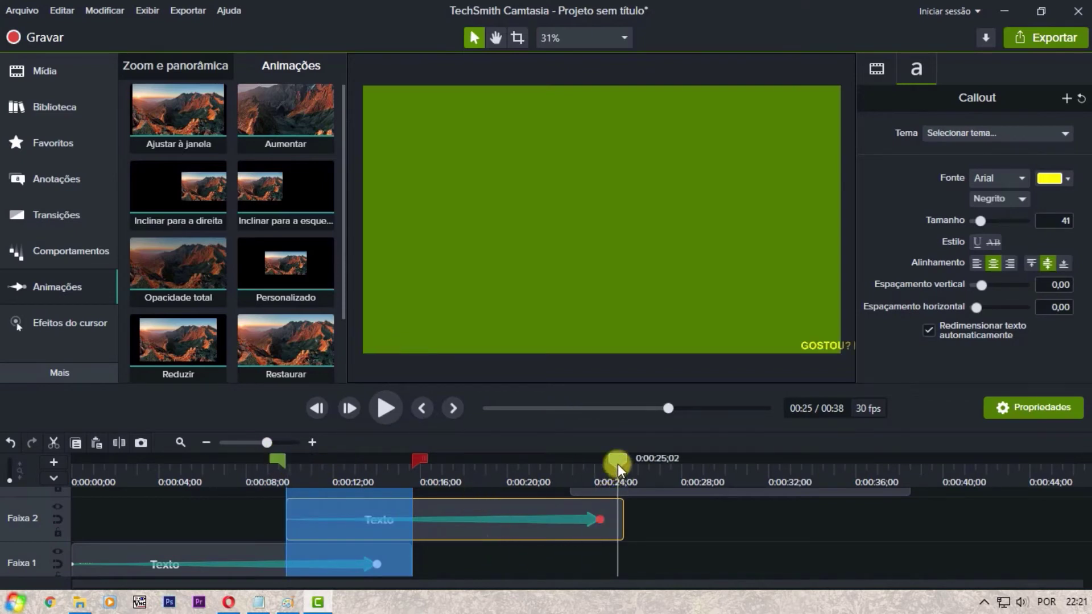
drag(619, 463, 621, 463)
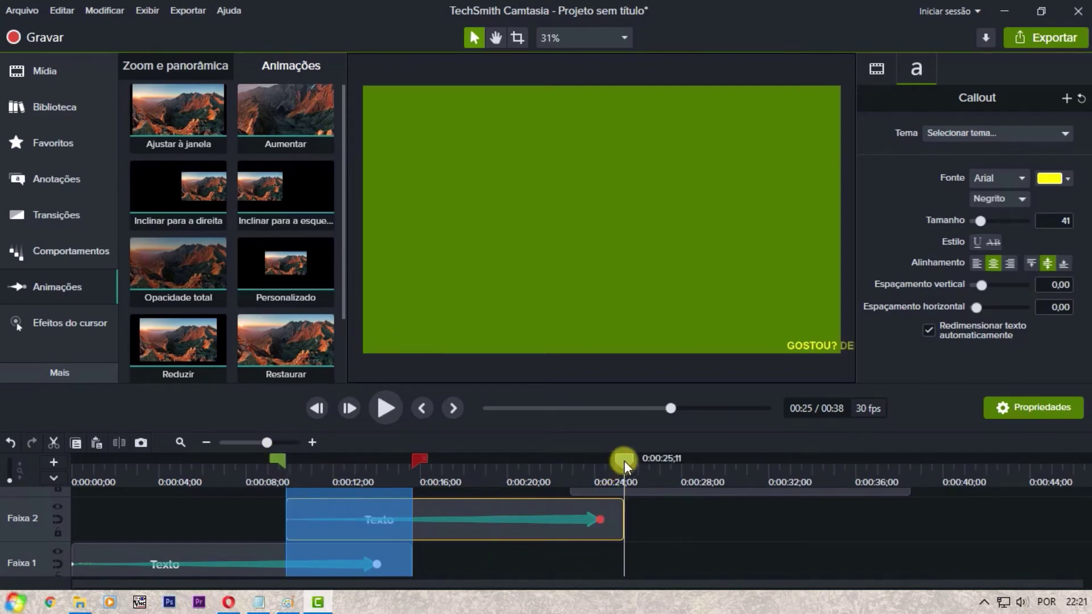
double_click(623, 461)
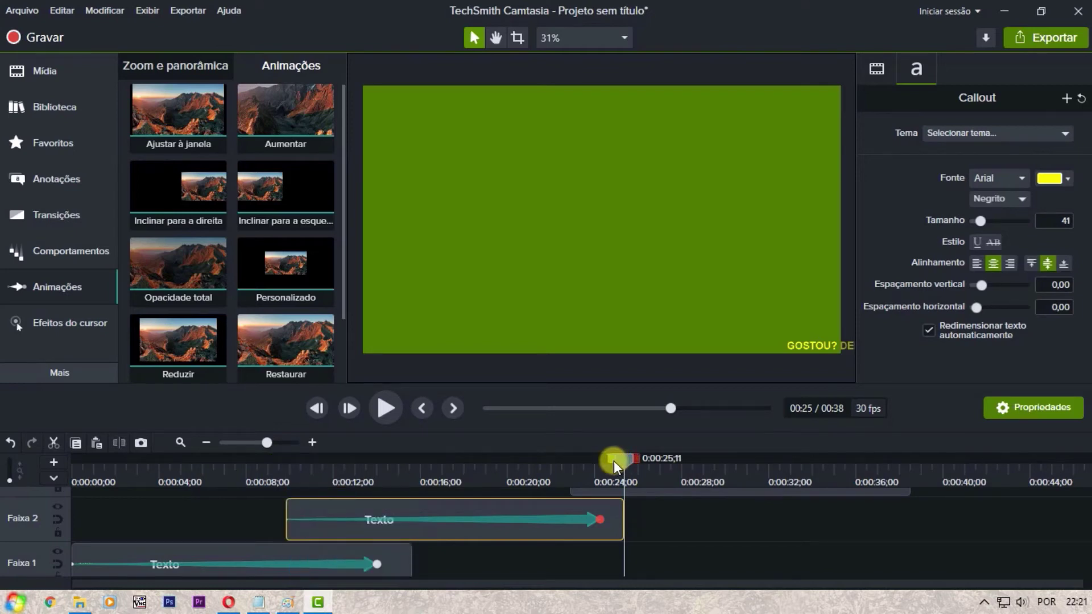
drag(612, 461, 486, 470)
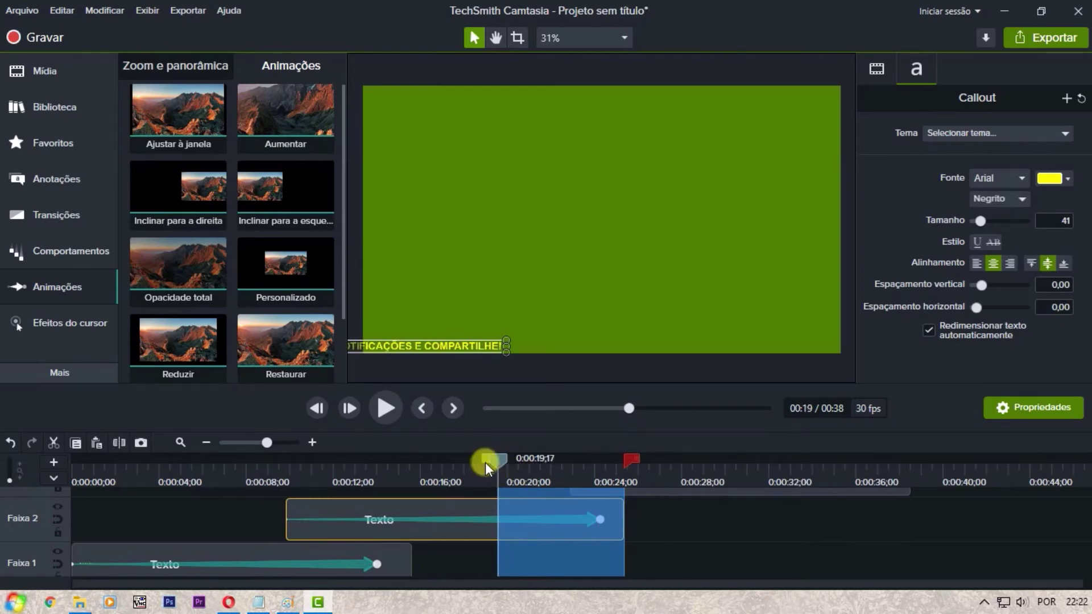
click(495, 459)
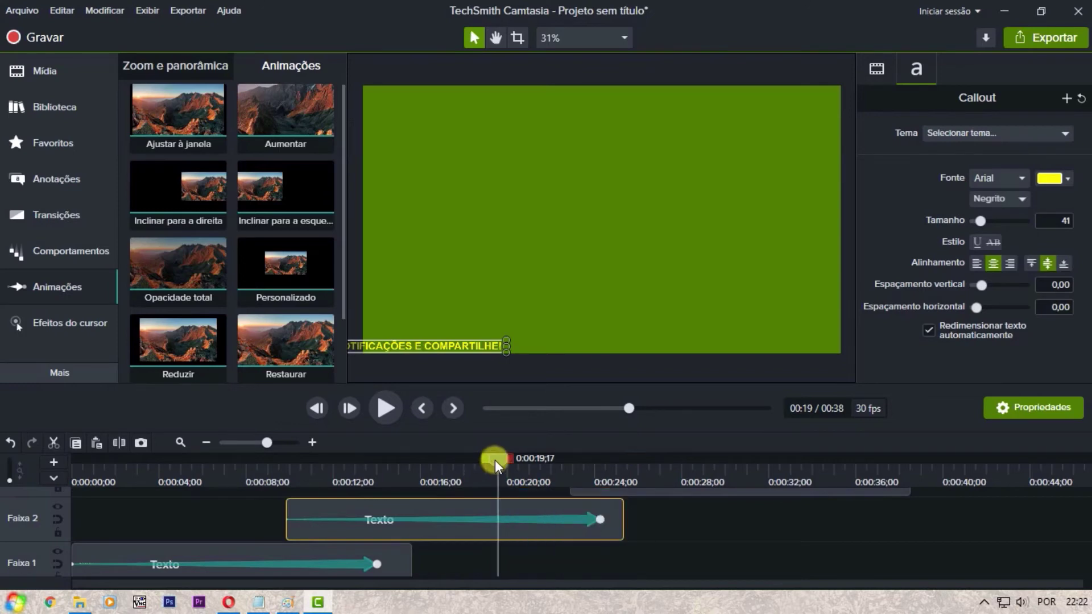
drag(588, 491, 518, 527)
scroll(517, 535, down, 1)
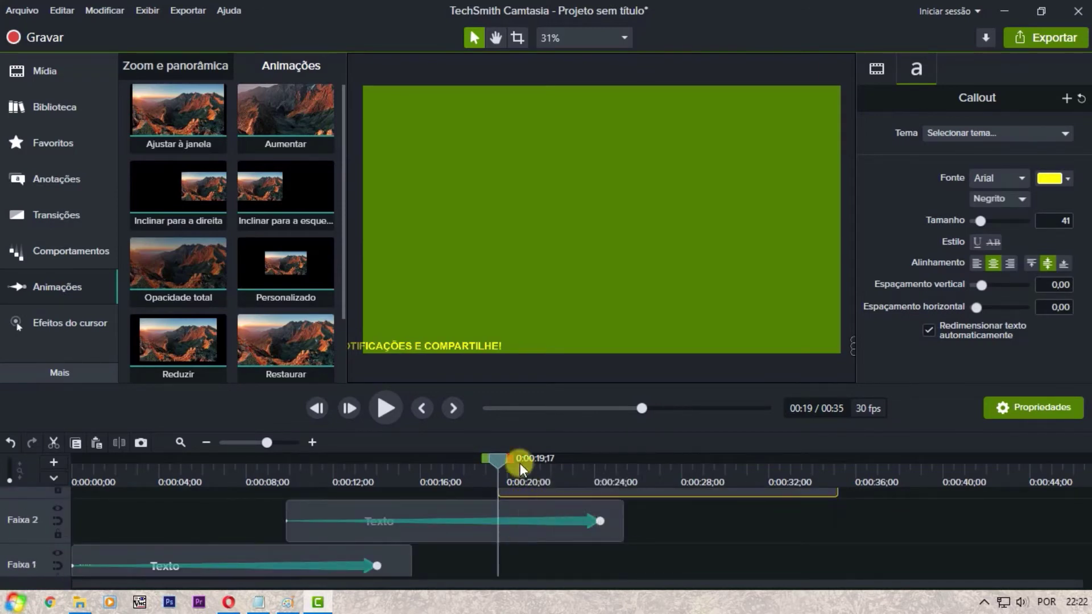
Preview the transition from the second callout to the third, up to where the third text leaves the canvas.
click(393, 406)
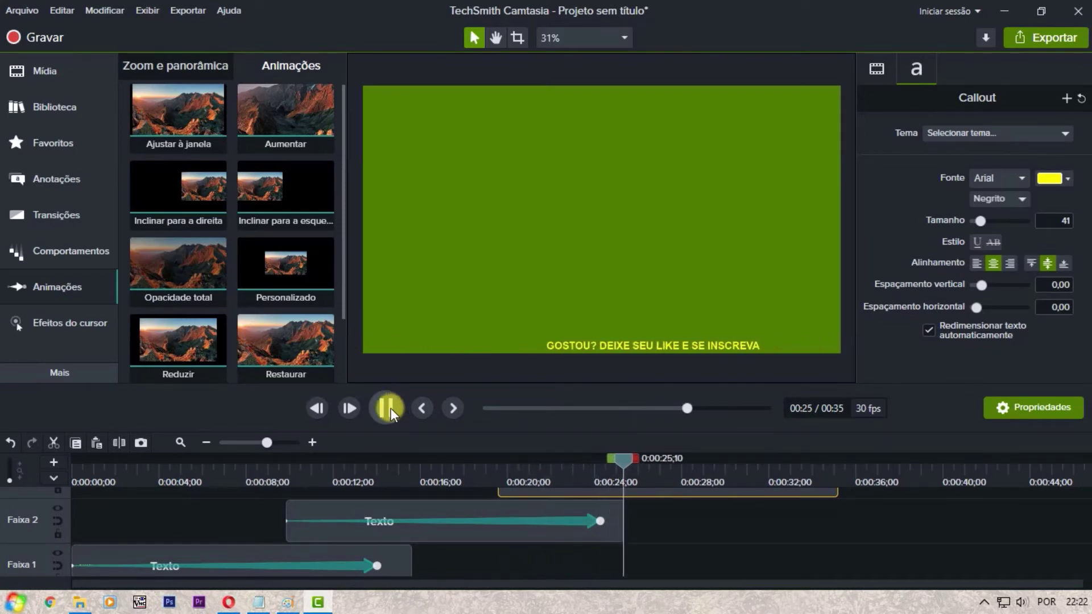
click(390, 408)
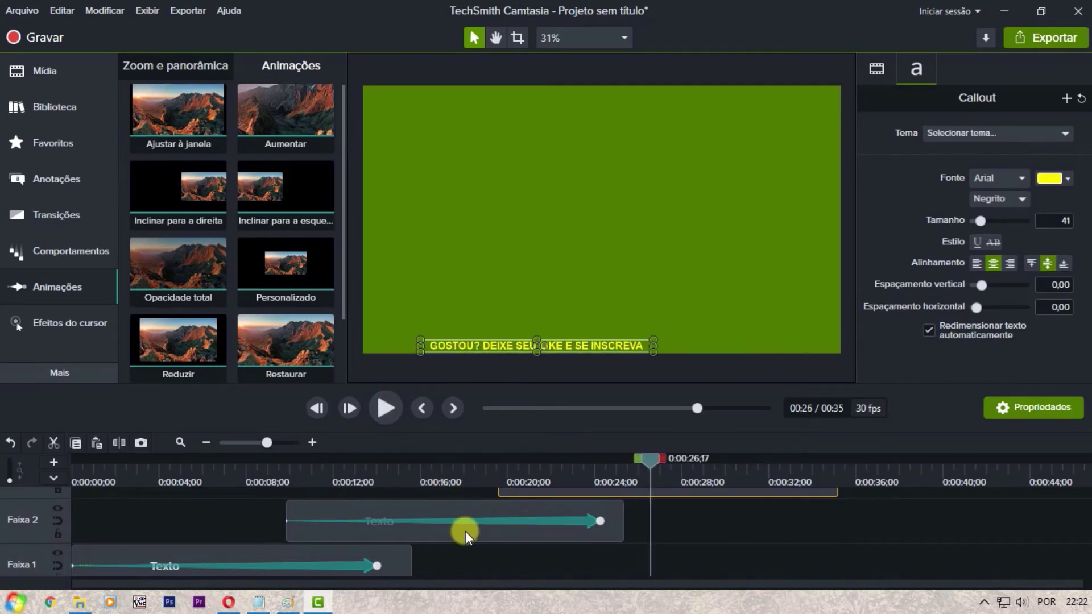
click(391, 407)
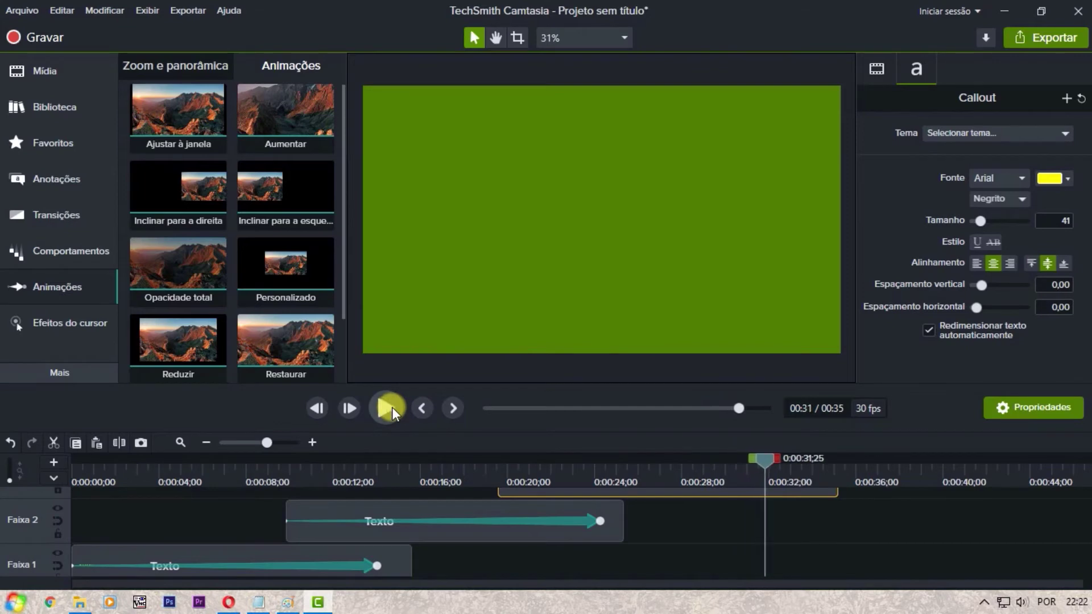
click(391, 407)
Set the playhead on the Faixa 3 clip at 0:00:29;12, leaving the same overlap before its end as between the previous clips.
scroll(718, 520, up, 1)
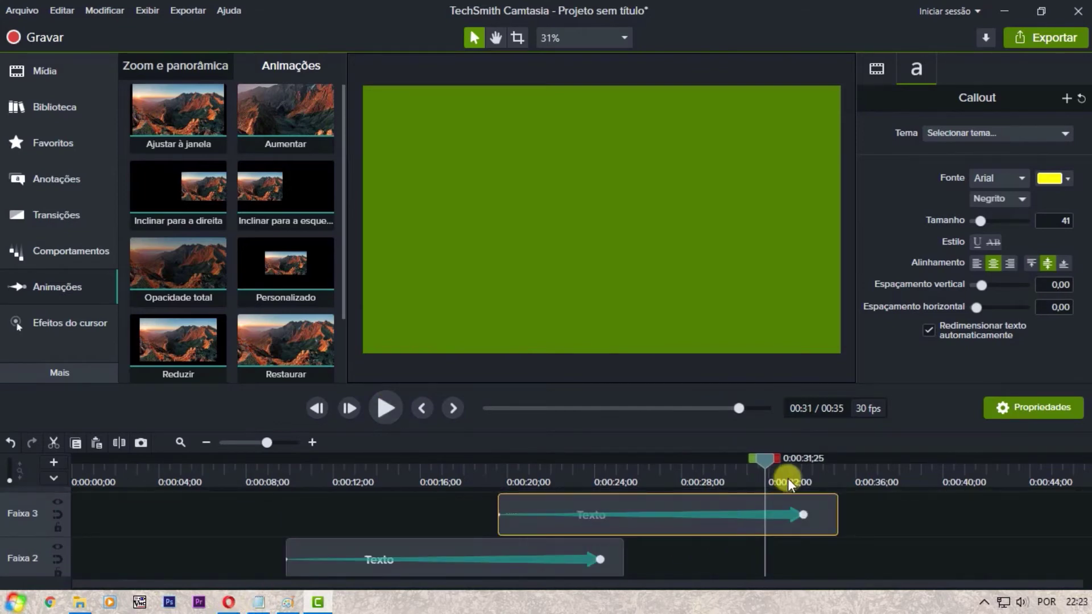
drag(769, 455, 718, 477)
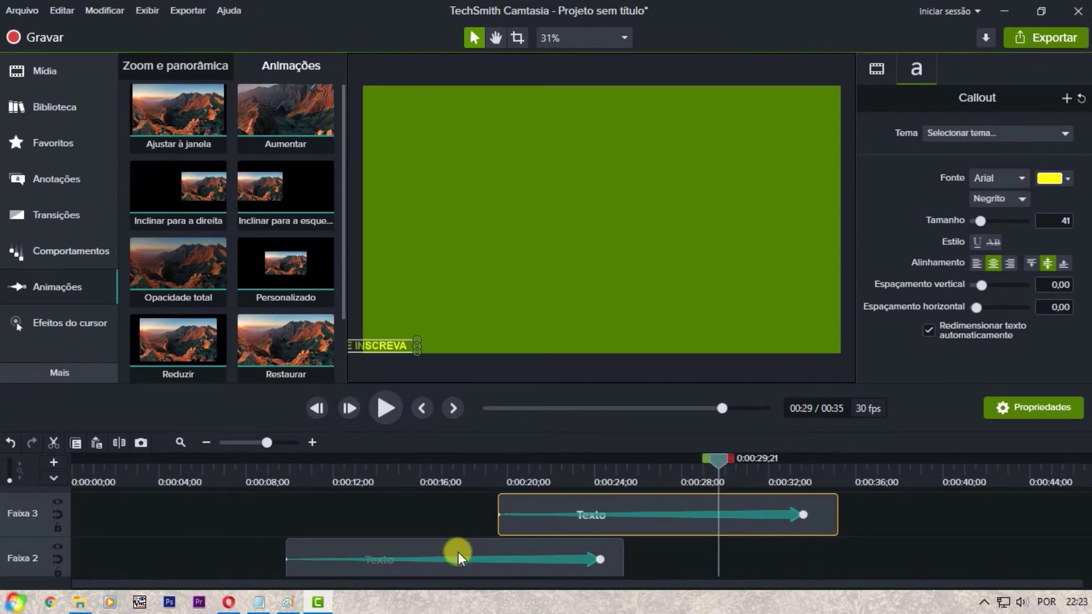
scroll(458, 551, down, 1)
scroll(410, 562, down, 1)
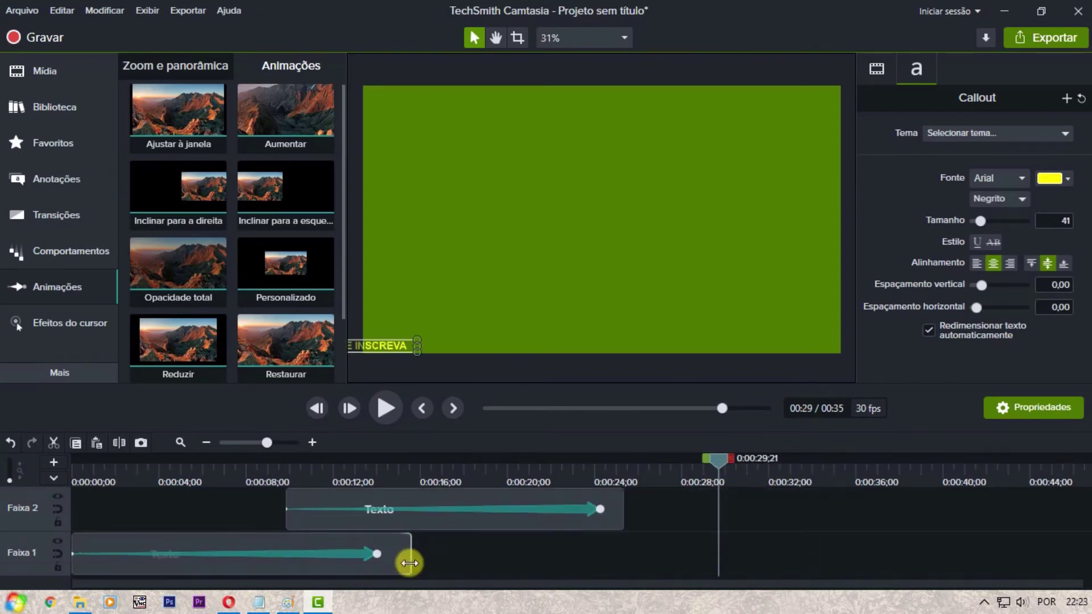
click(408, 561)
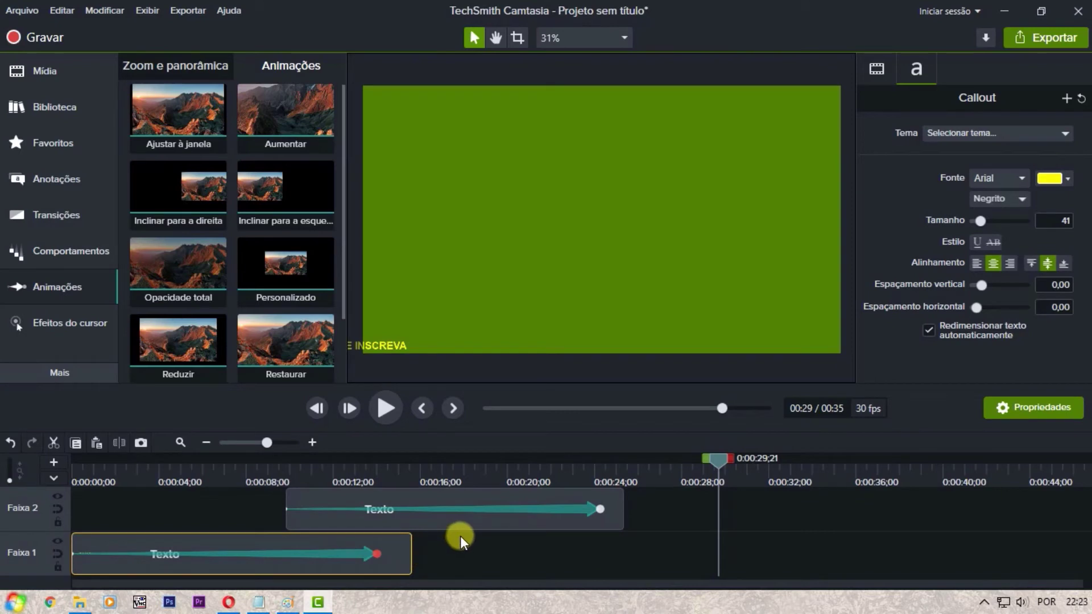
scroll(462, 534, up, 1)
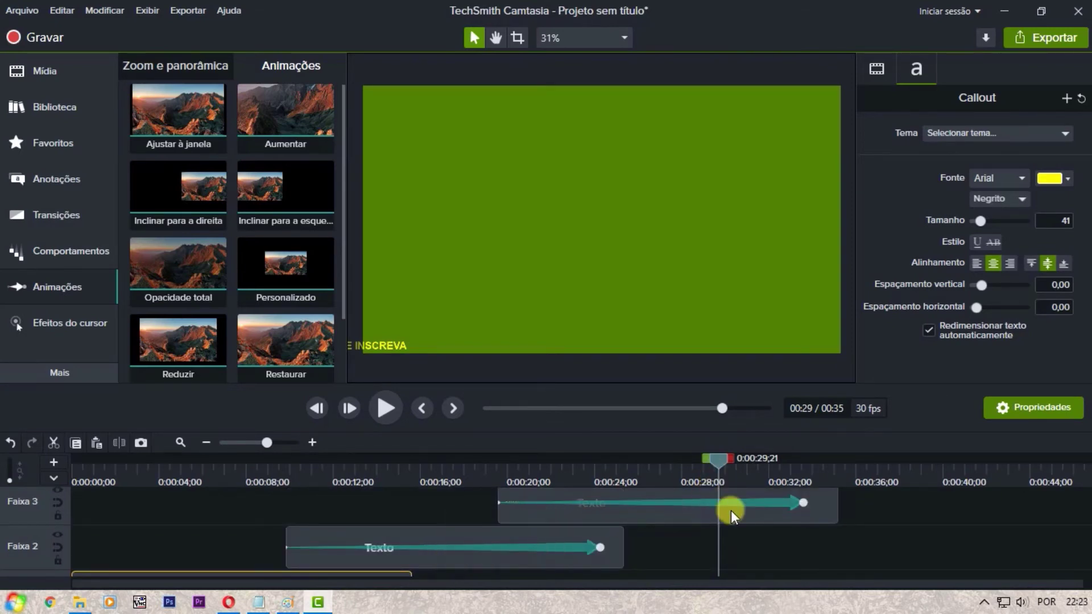
scroll(745, 510, up, 1)
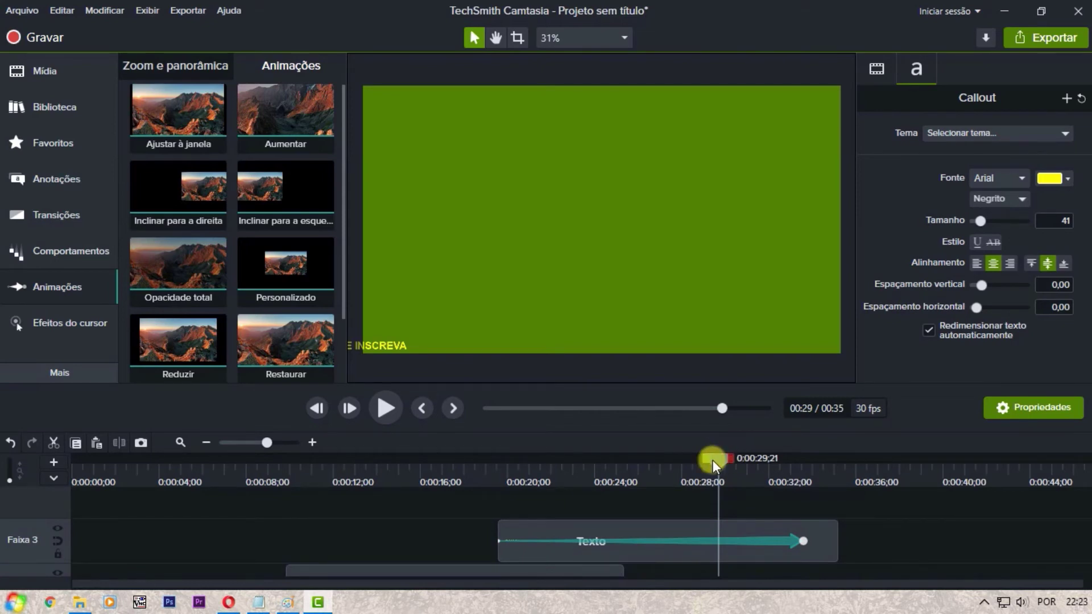
mouse_move(712, 459)
mouse_down()
mouse_move(838, 467)
mouse_move(691, 460)
mouse_move(700, 466)
mouse_up()
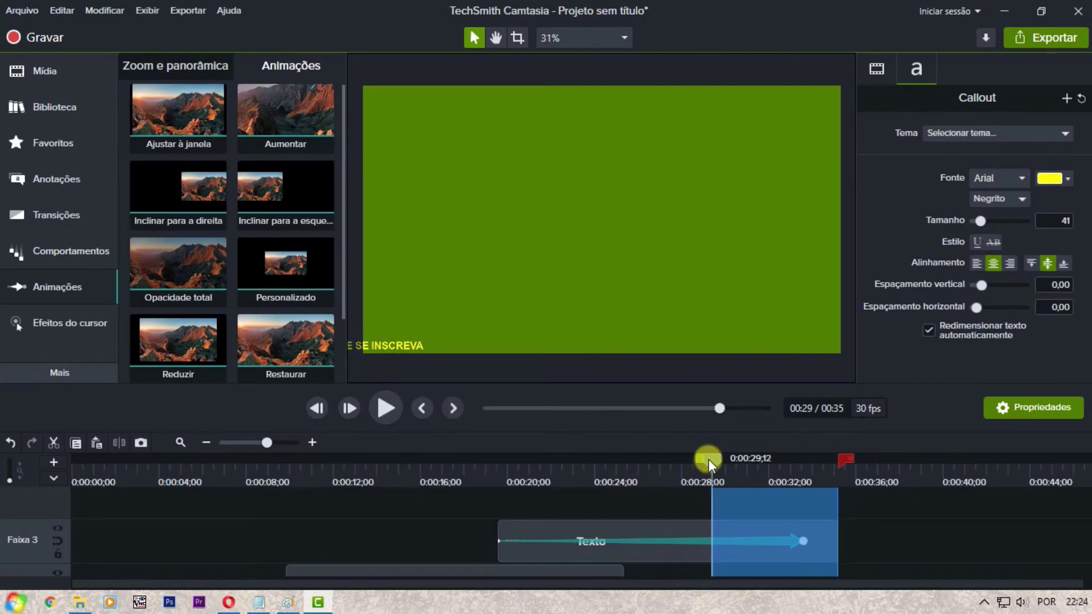
click(708, 461)
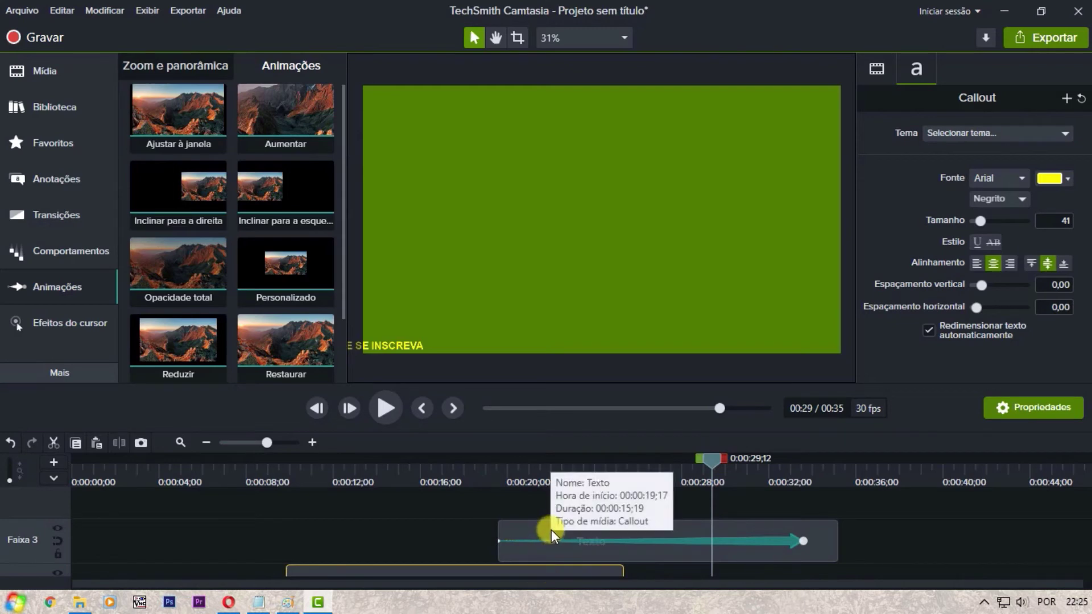
Copy the Faixa 2 and Faixa 3 clips together and paste them from 0:00:29;12 onto new tracks above, Faixa 4 and Faixa 5.
click(550, 530)
right_click(551, 530)
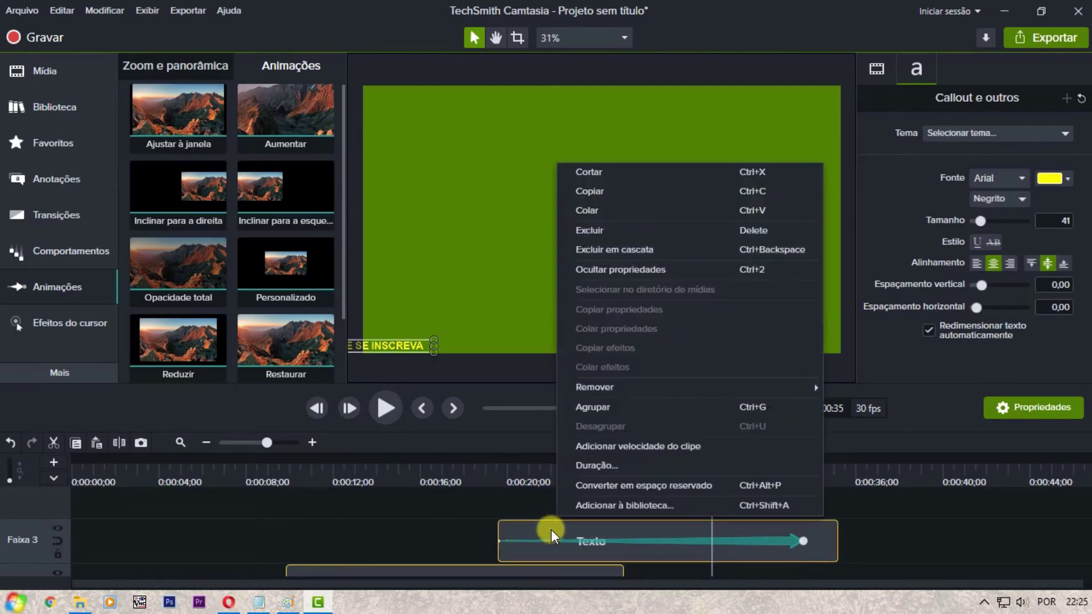
click(598, 191)
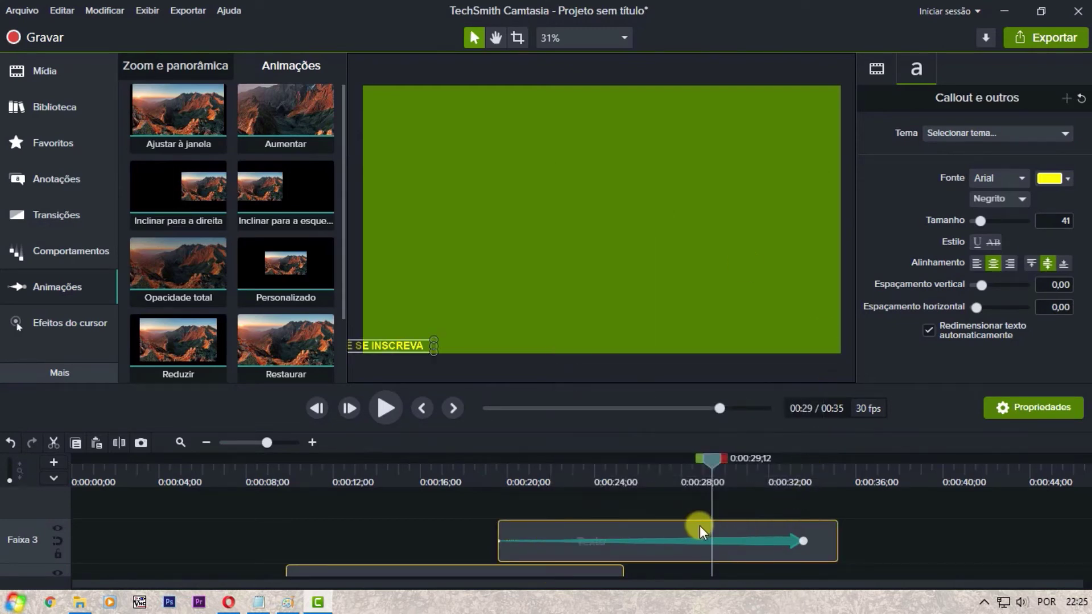
right_click(713, 507)
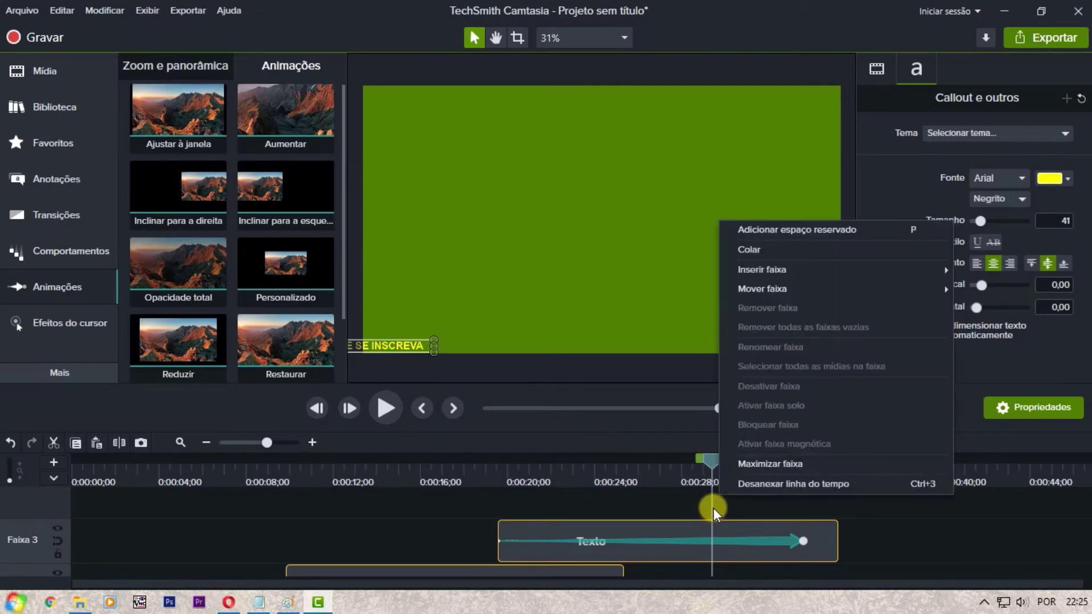
click(772, 249)
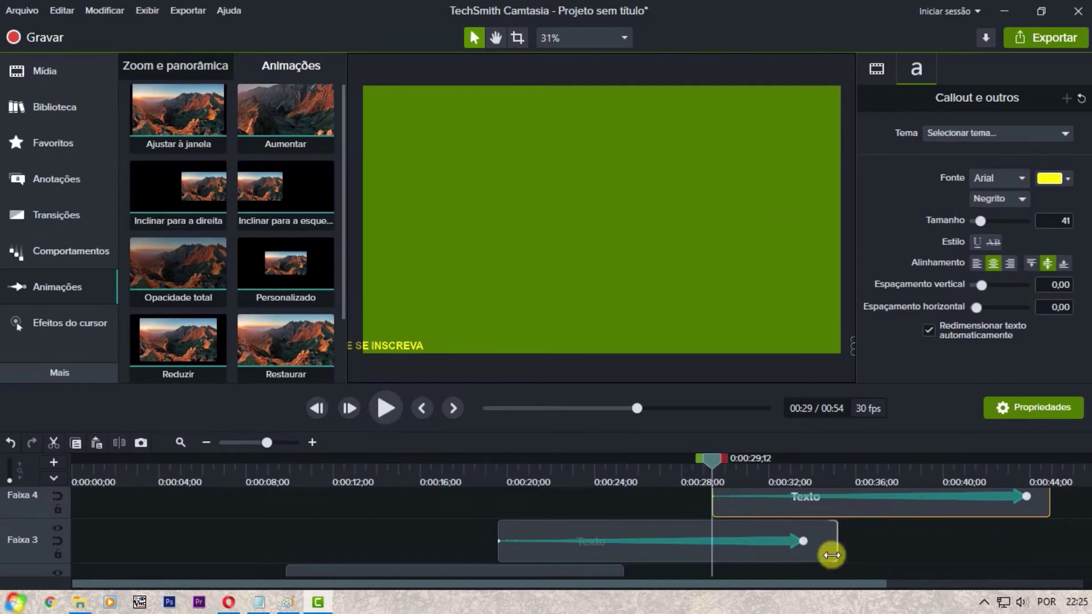
Enlarge the timeline area to show more of the callout tracks and return the playhead to the start of the sequence.
scroll(832, 554, up, 1)
scroll(872, 553, down, 1)
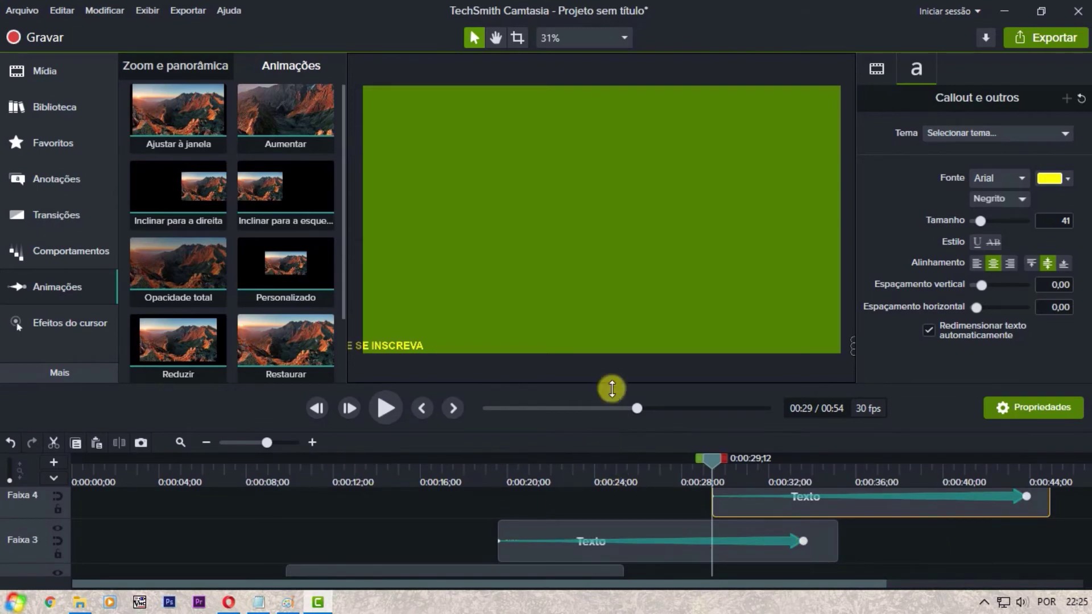
drag(611, 385, 625, 244)
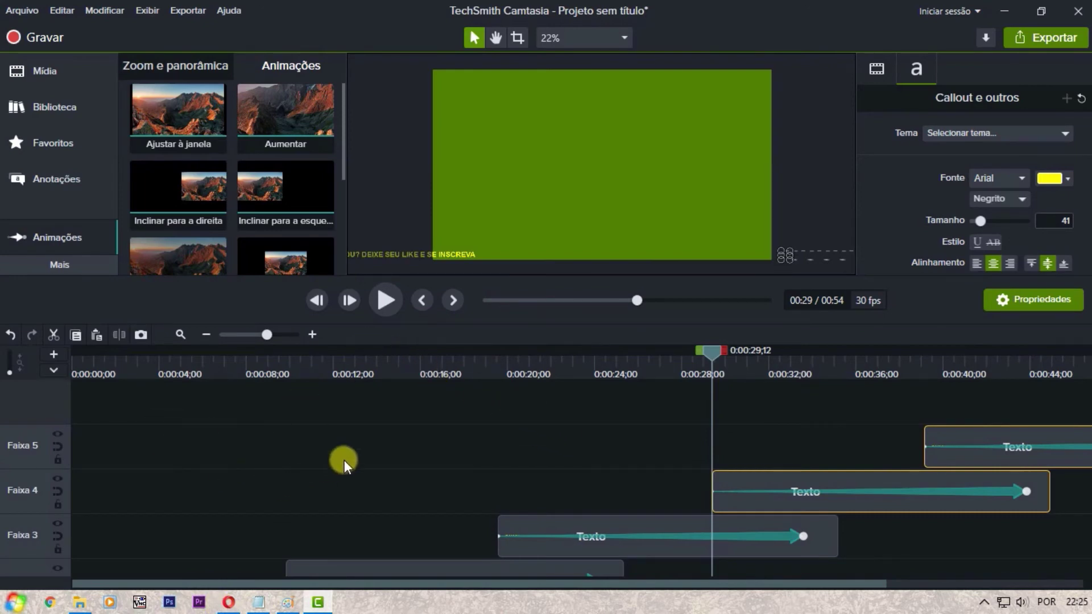
scroll(344, 459, down, 2)
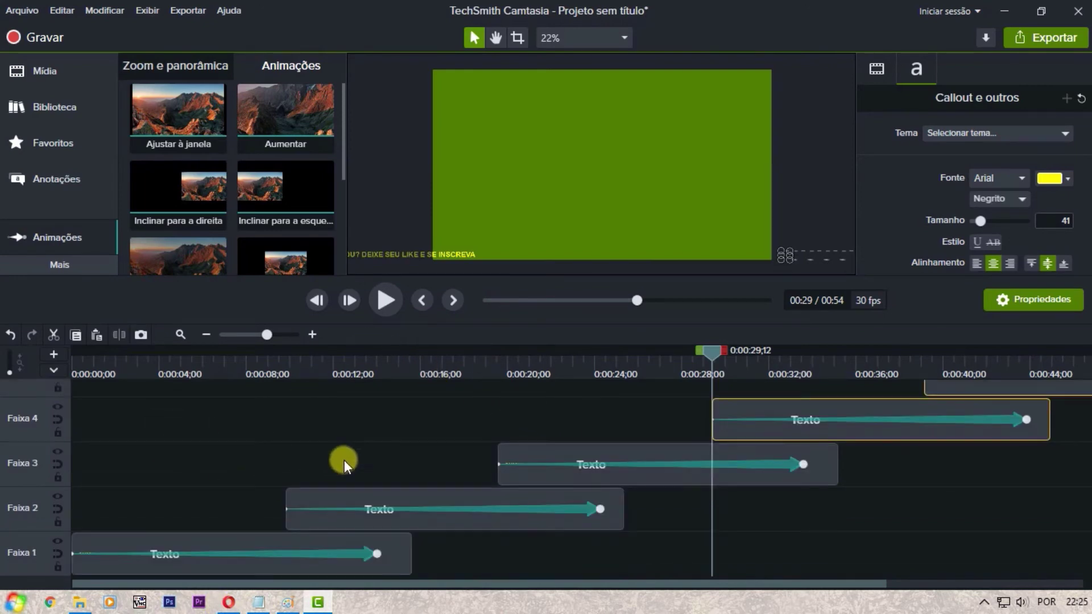
click(73, 363)
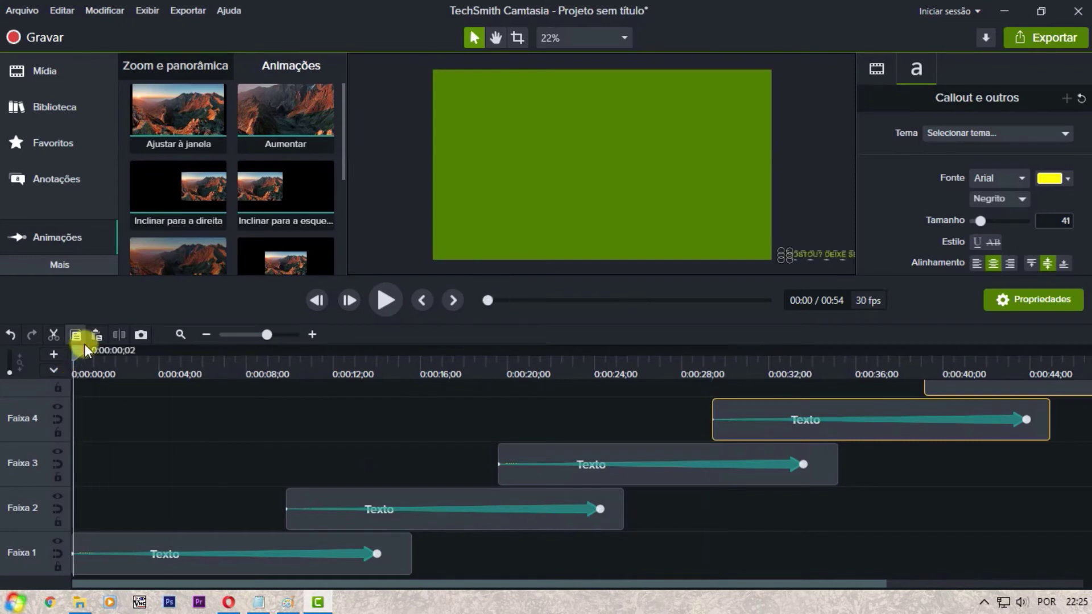
Preview the callout sequence from the very beginning.
drag(74, 354, 63, 354)
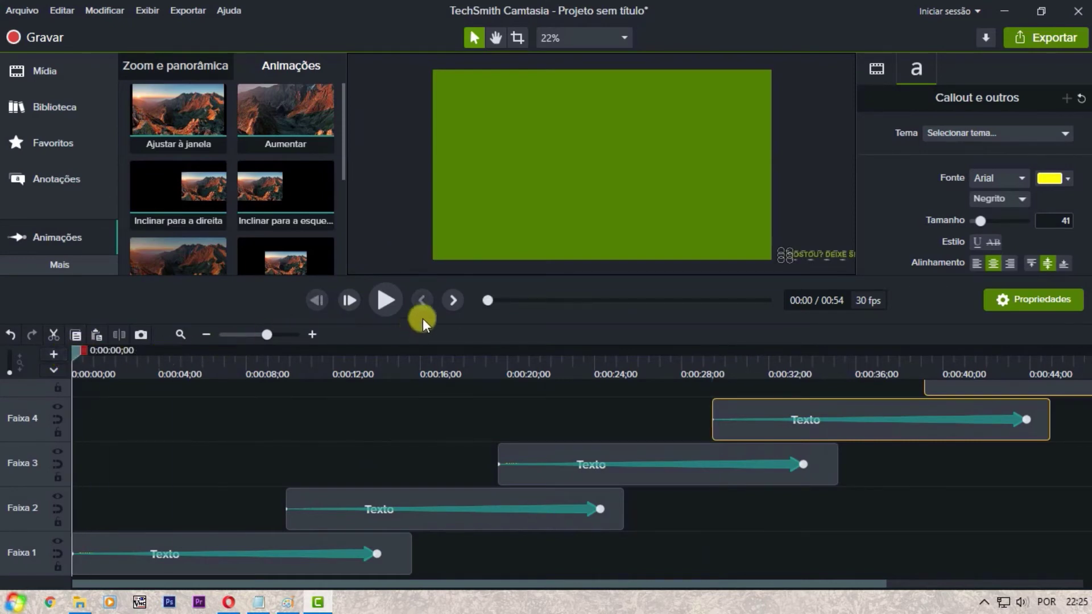
click(379, 300)
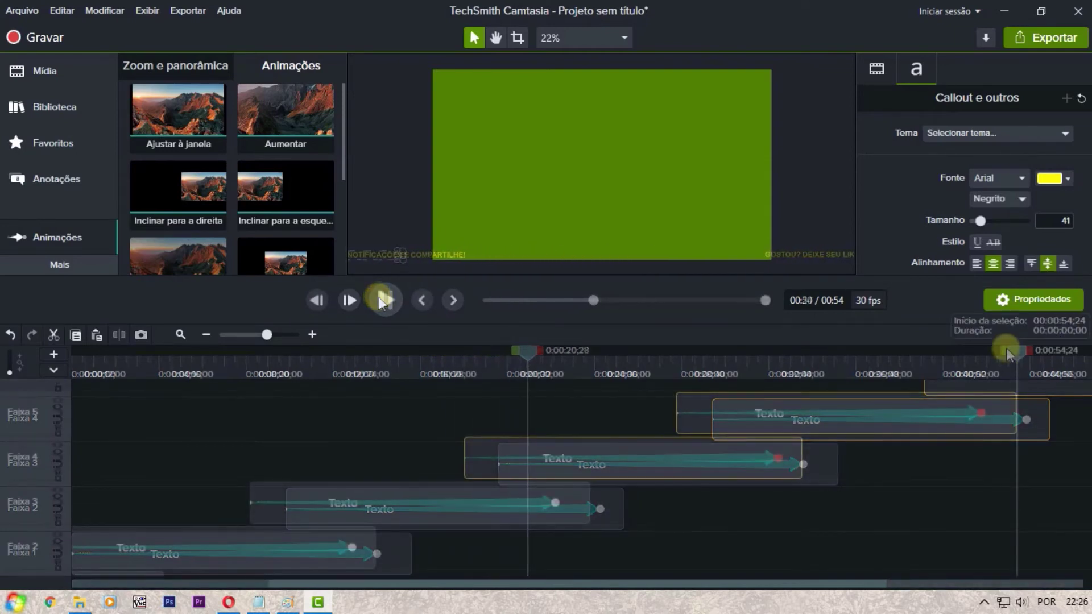
Paste the copied pair of callout clips at 0:00:49;00, overlapping the end of the Faixa 5 clip, onto Faixa 6 and Faixa 7.
drag(995, 349, 879, 366)
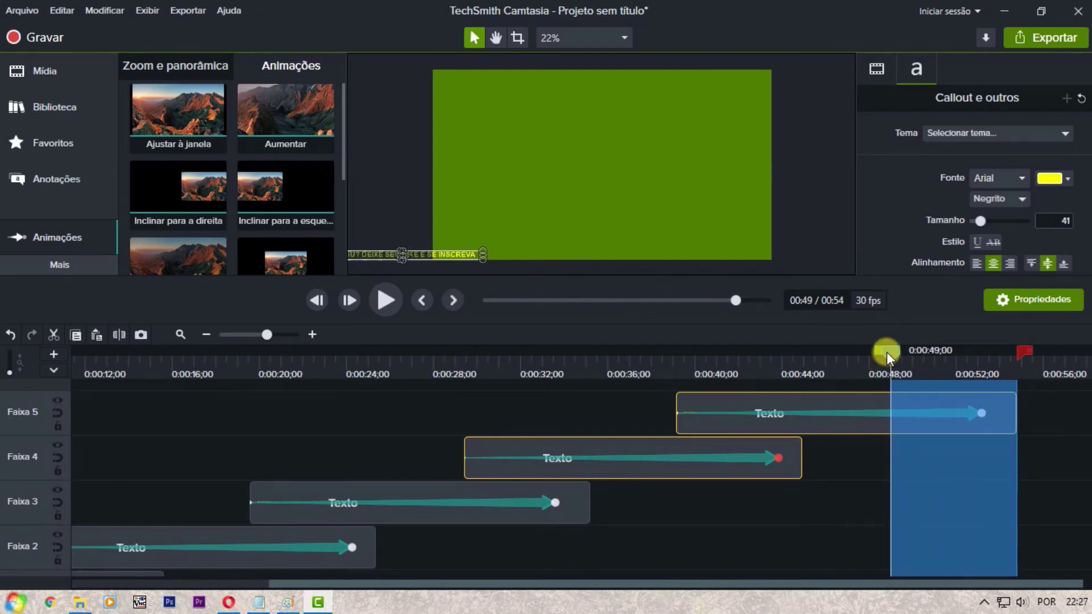
click(886, 352)
scroll(895, 430, up, 1)
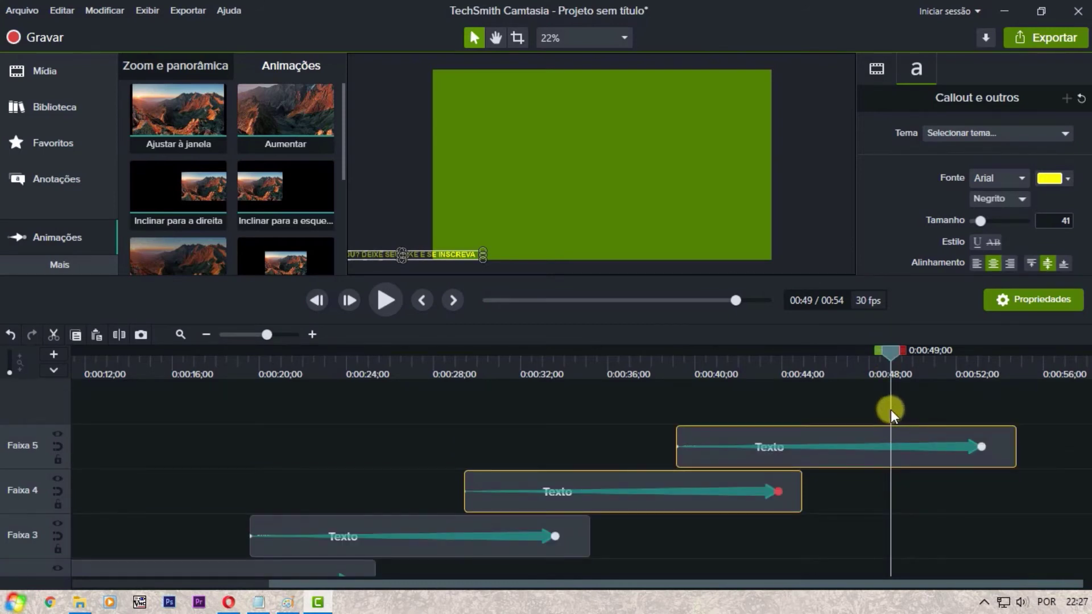
right_click(891, 409)
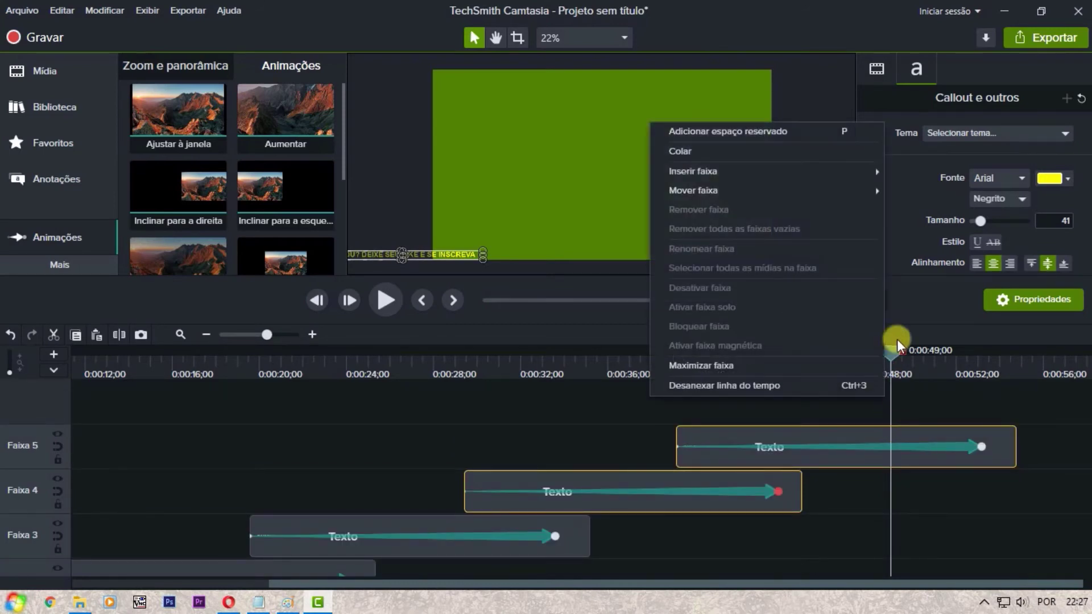
click(690, 152)
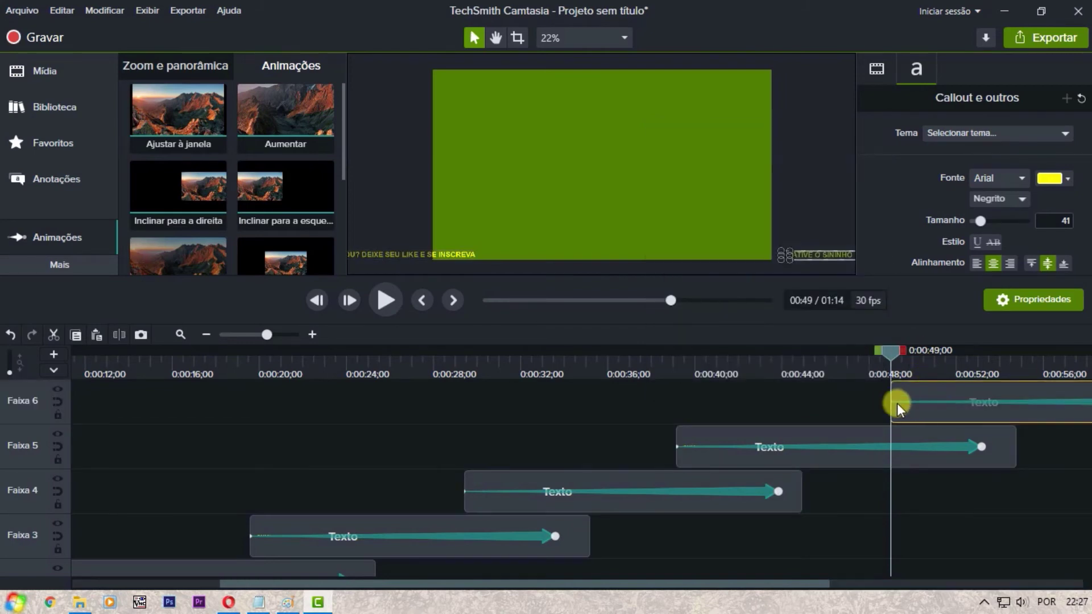
Preview the Faixa 6 callout and its transition to the Faixa 7 callout, up to where the Faixa 7 text enters the canvas.
click(391, 299)
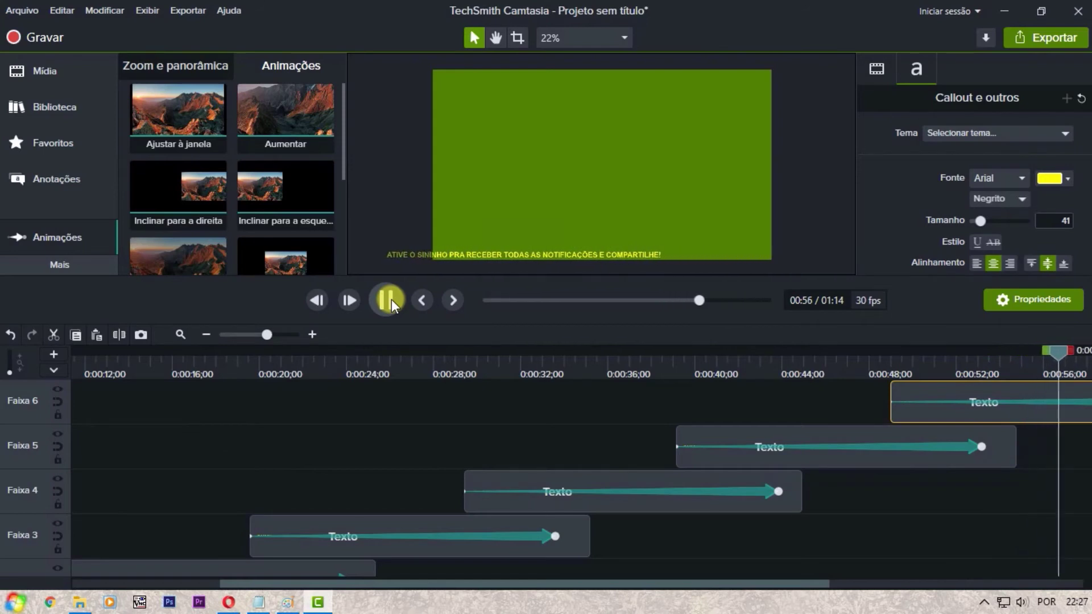
click(387, 299)
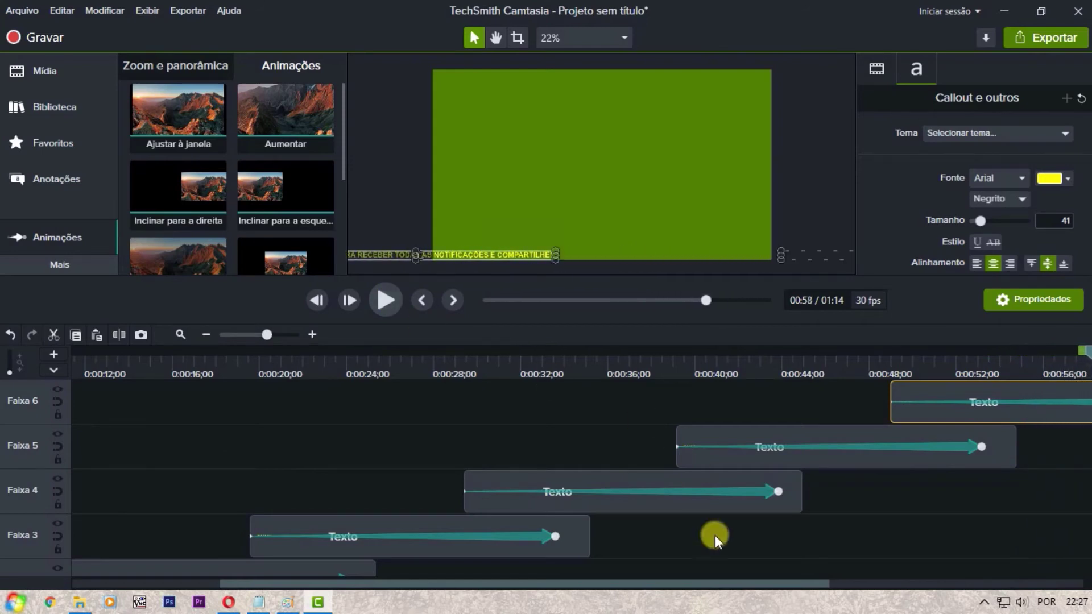
scroll(715, 551, down, 2)
scroll(715, 551, up, 1)
scroll(716, 552, up, 3)
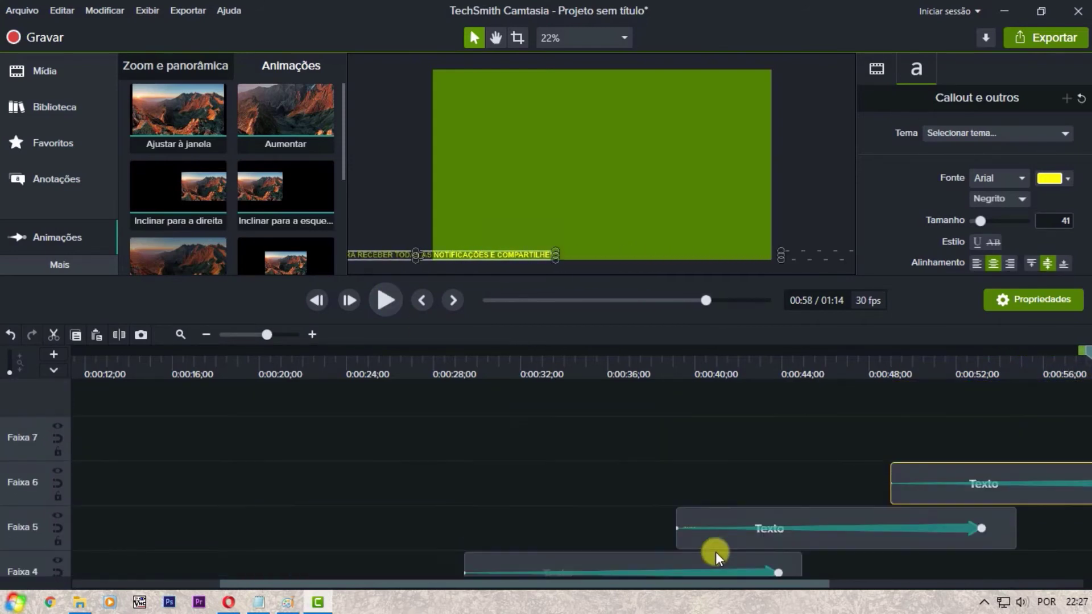
click(824, 455)
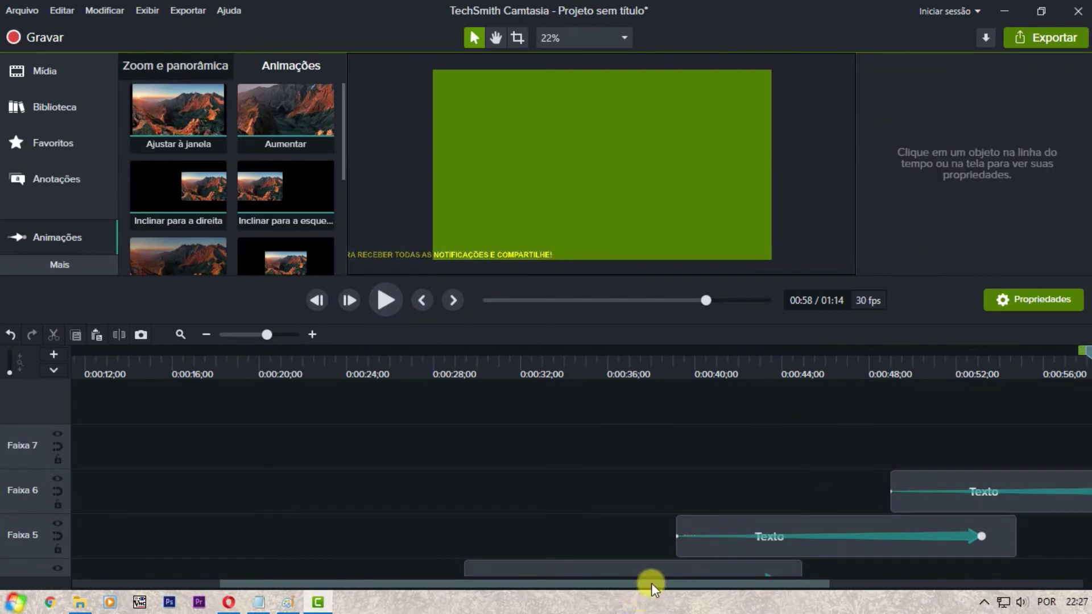
drag(651, 583, 926, 586)
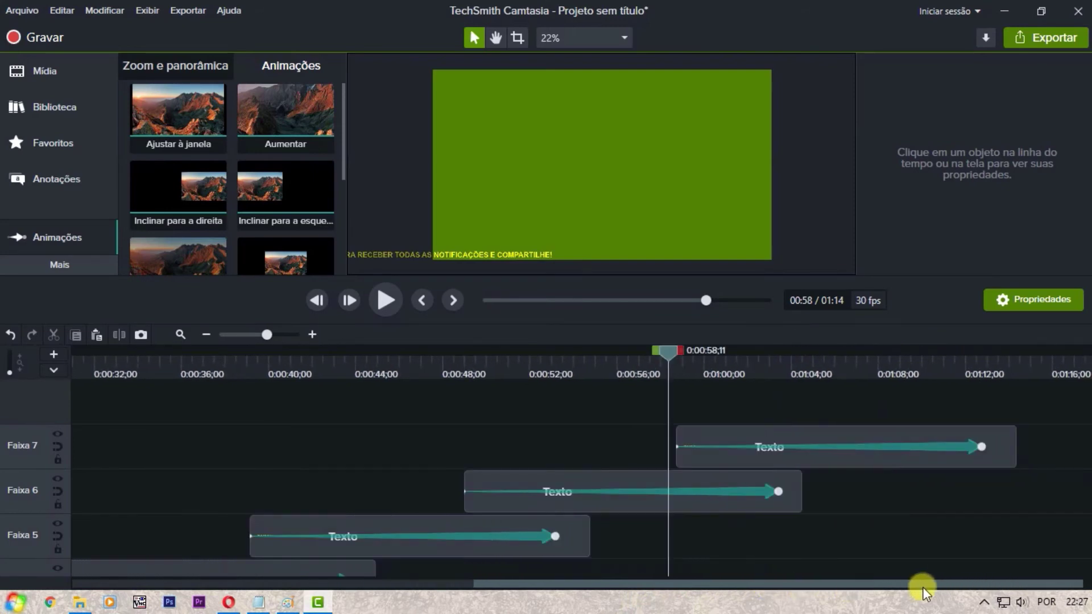
click(383, 301)
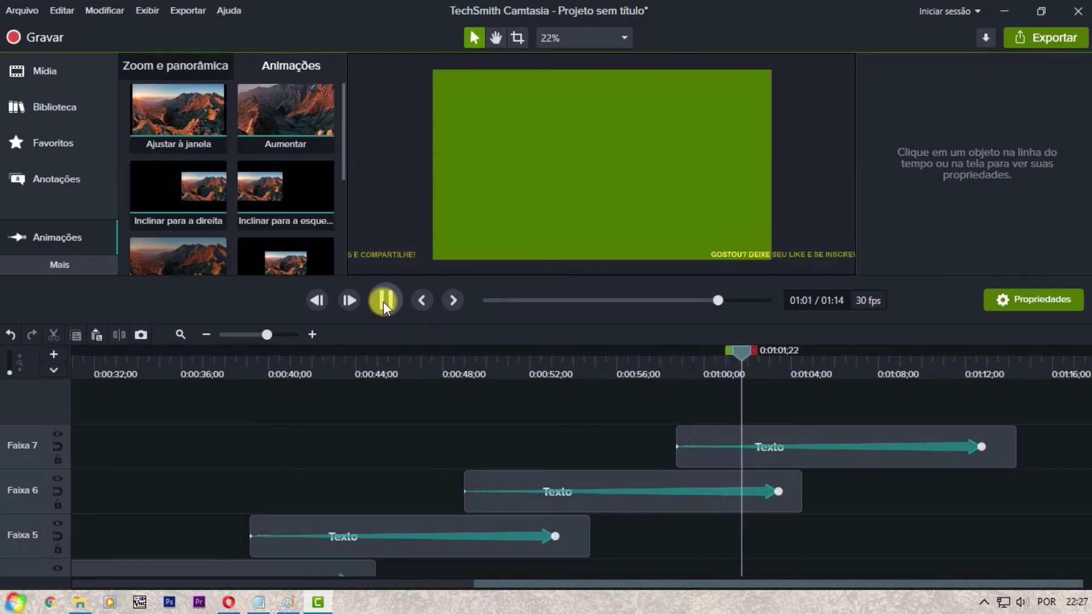
click(383, 302)
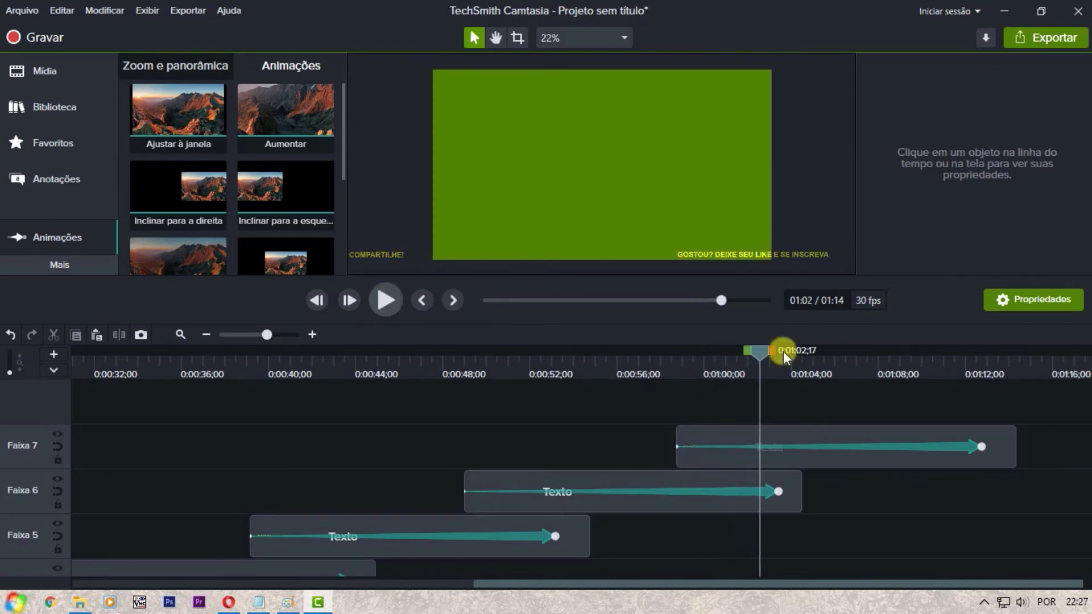
Delete the last callout clip on Faixa 7 and play the end of the sequence.
click(827, 435)
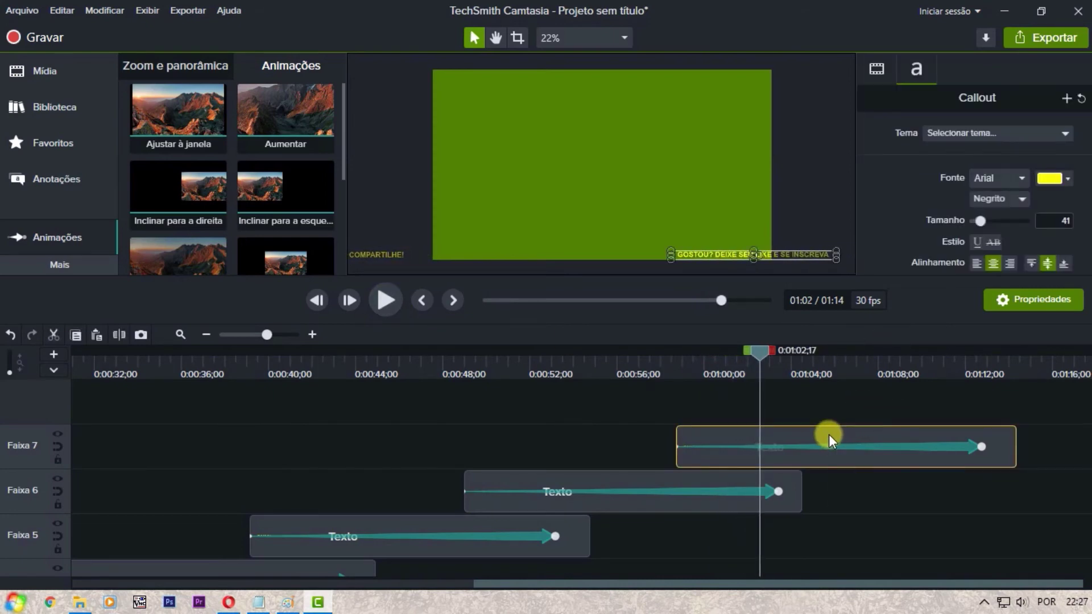
key(Delete)
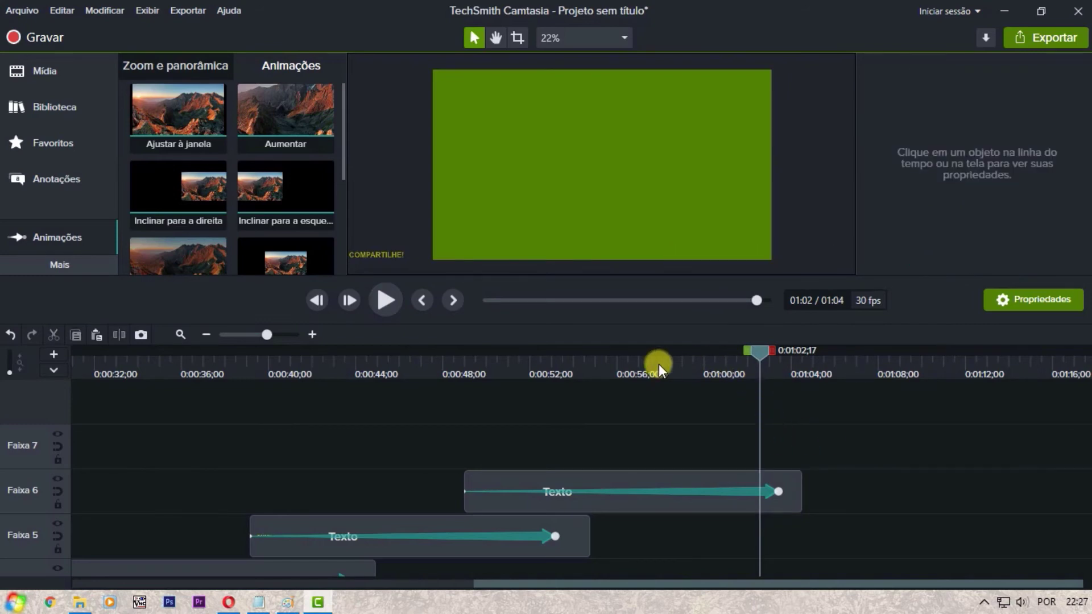
click(383, 299)
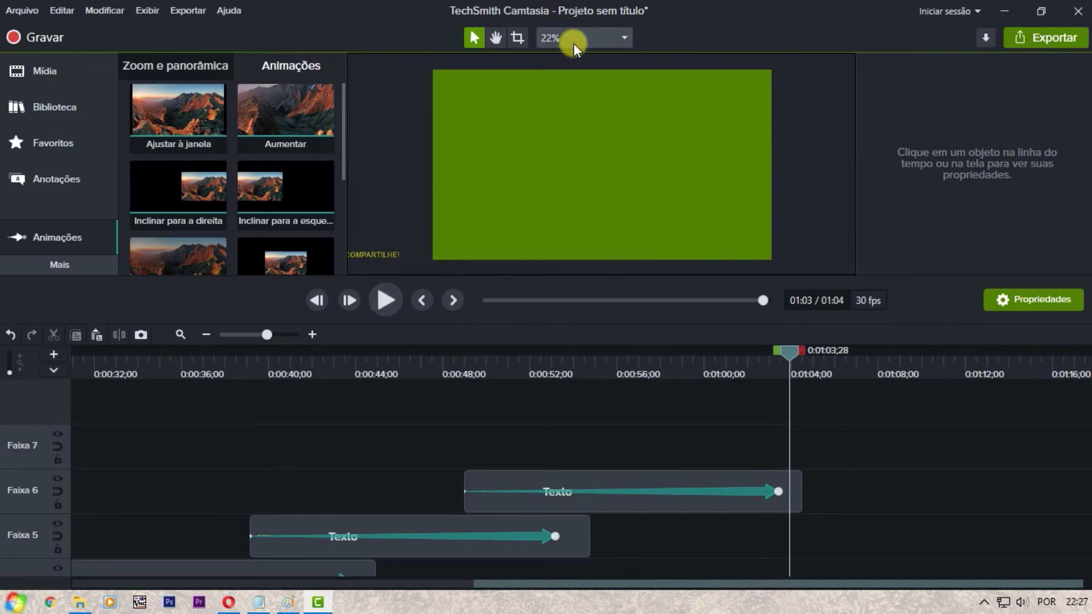
Detach the canvas into its own window and preview the callout sequence from the start at the larger size.
key(ctrl+Home)
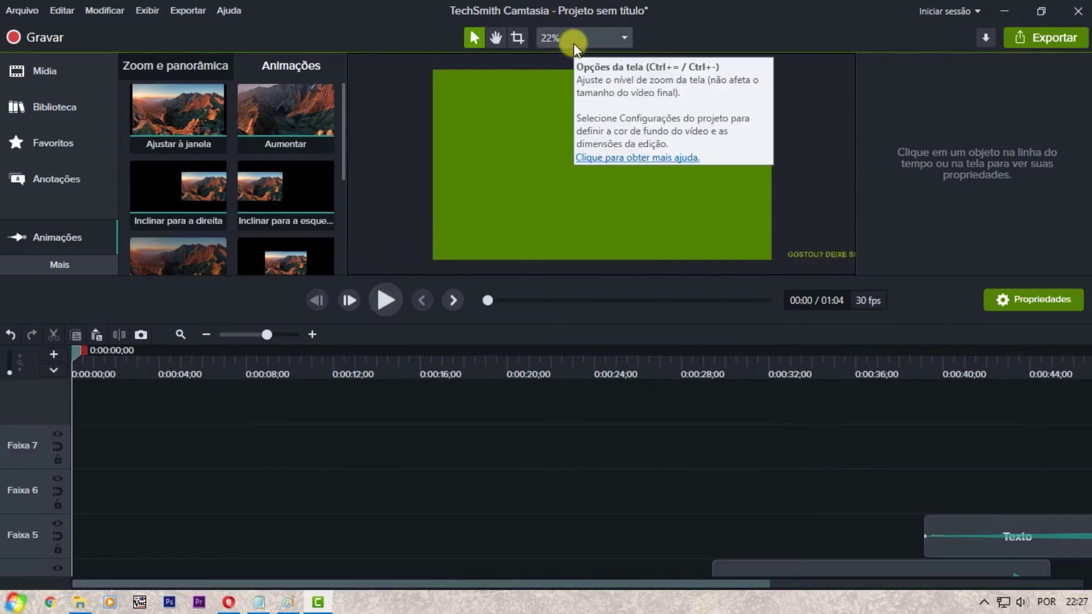
click(580, 34)
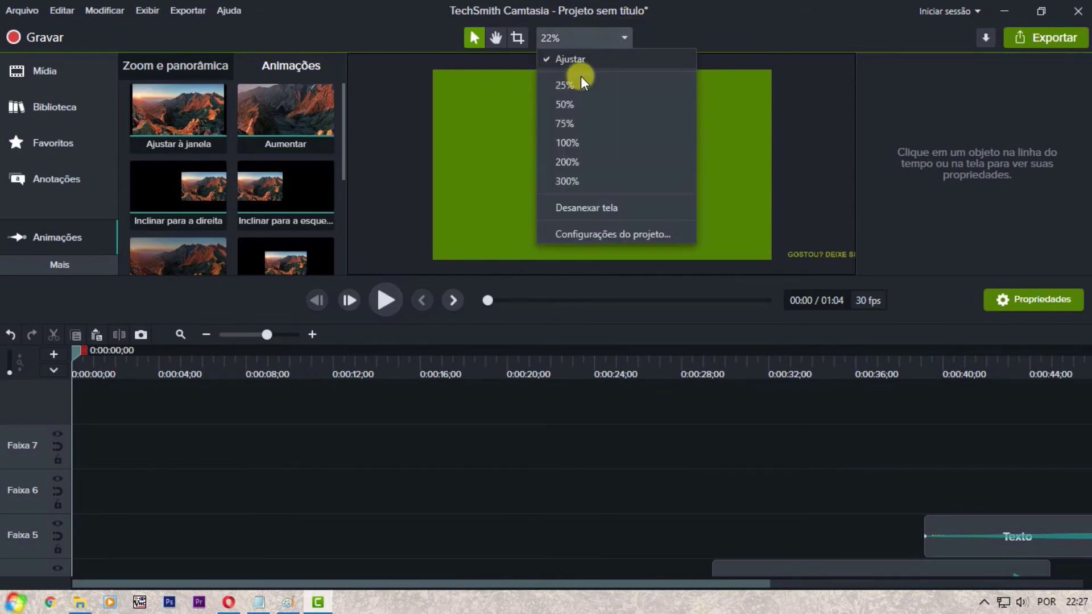
click(582, 208)
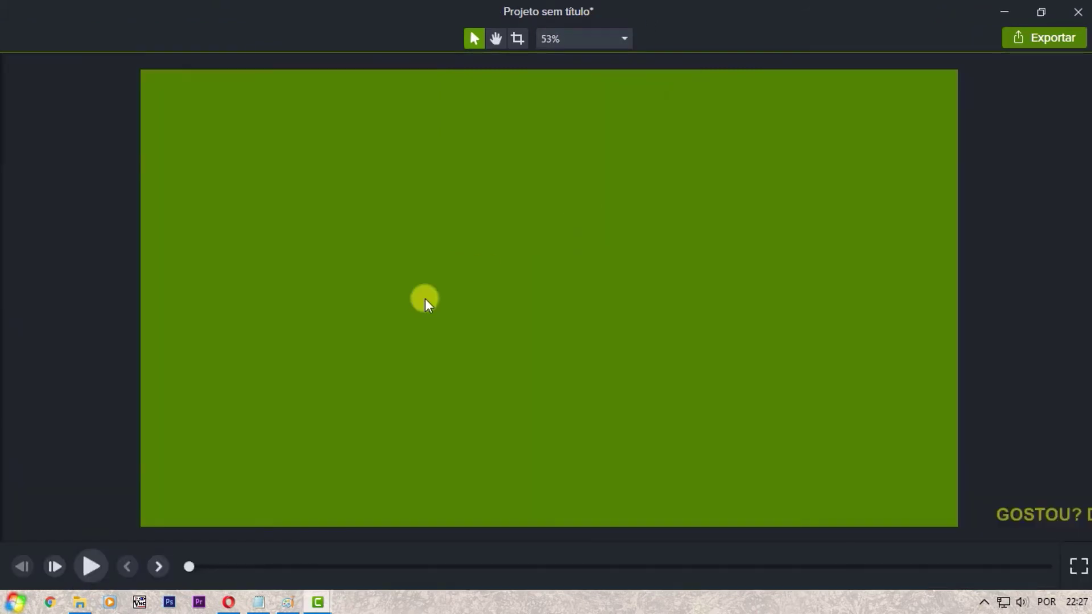
click(90, 566)
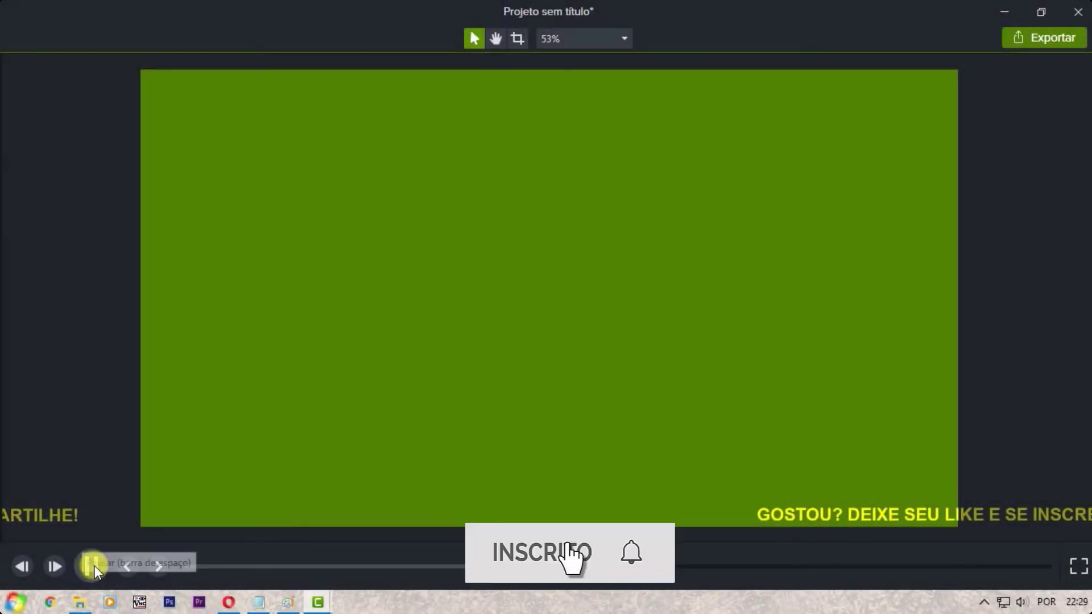
click(93, 565)
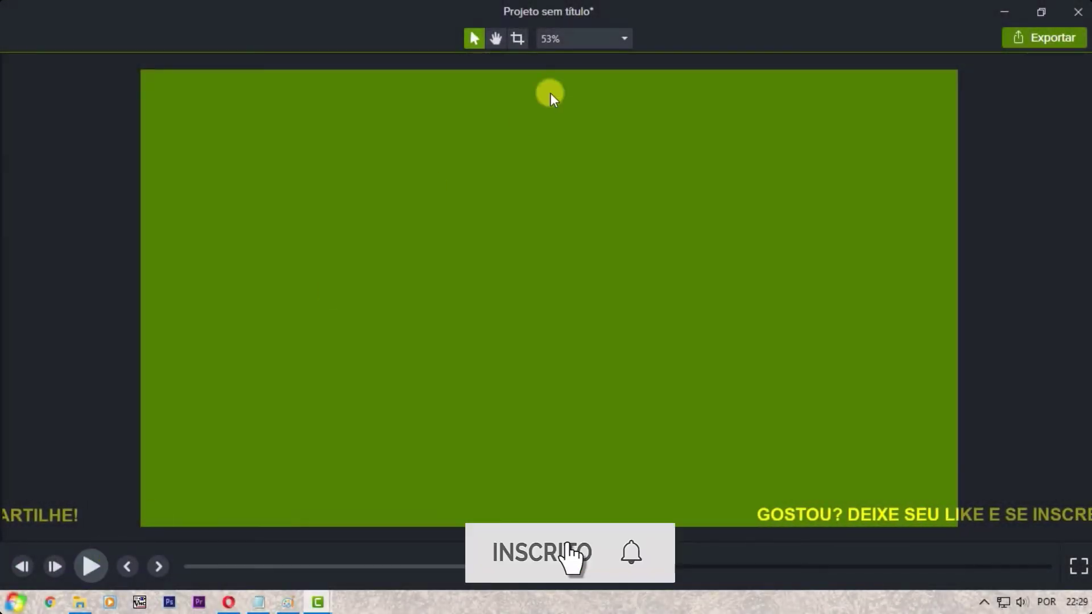
Reattach the canvas with a larger preview area and return the playhead to the start of the sequence.
click(586, 41)
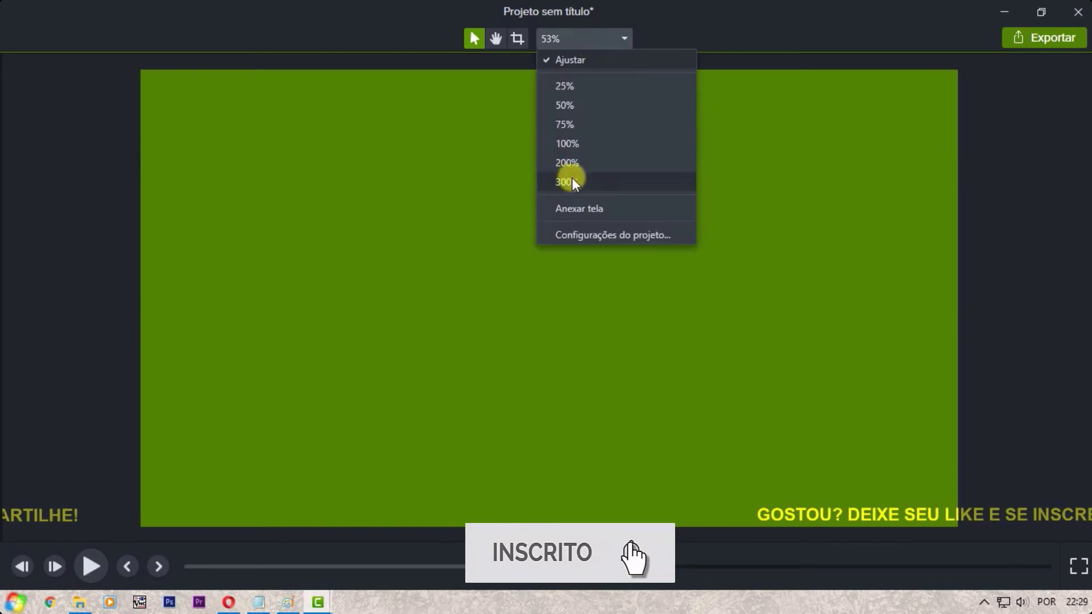
click(577, 208)
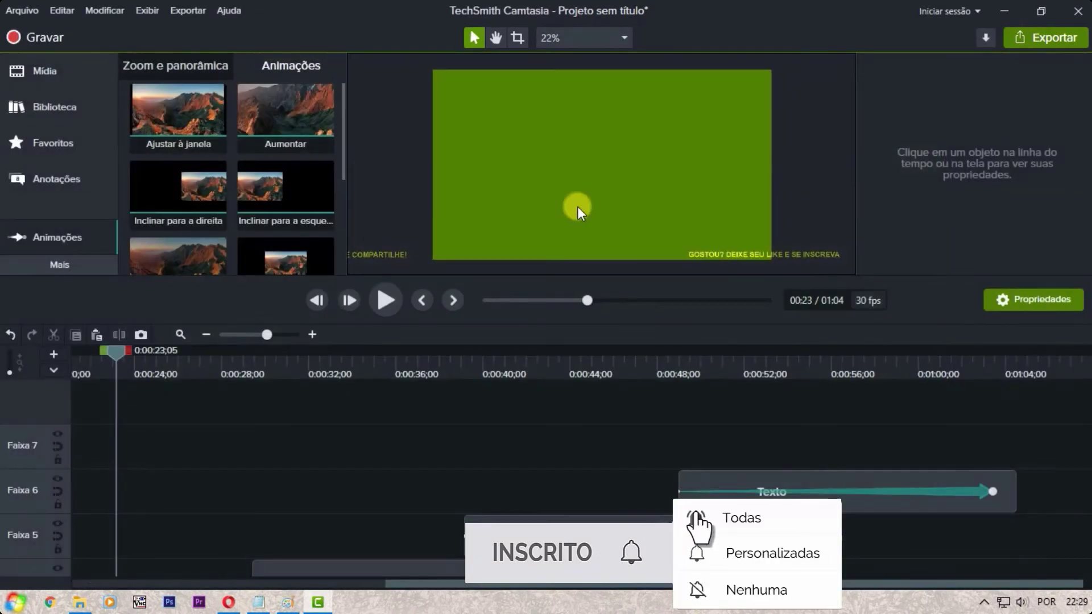
drag(632, 276, 646, 384)
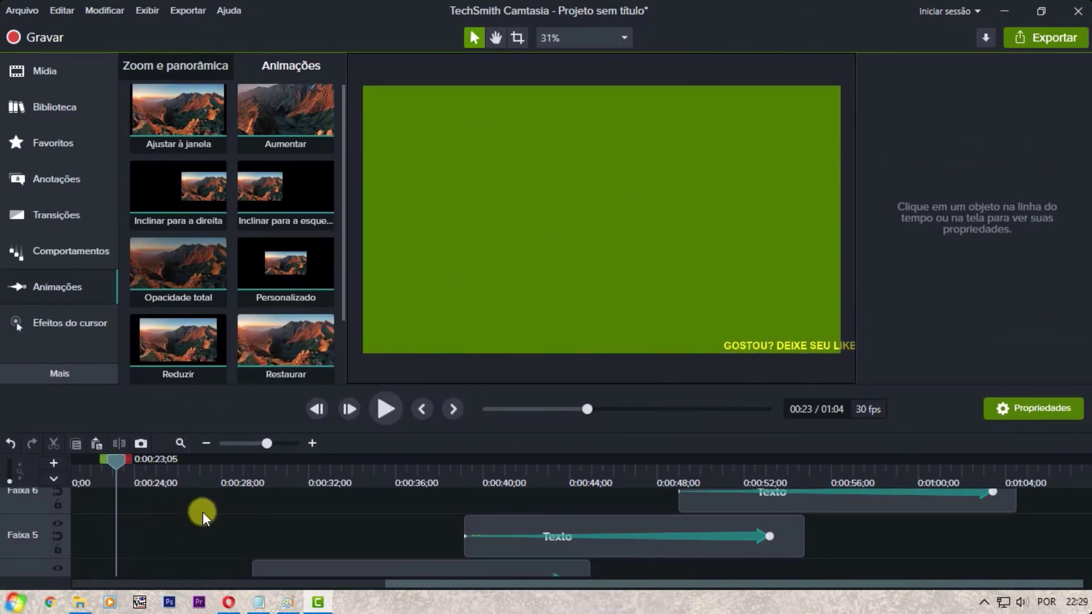
key(ctrl+Home)
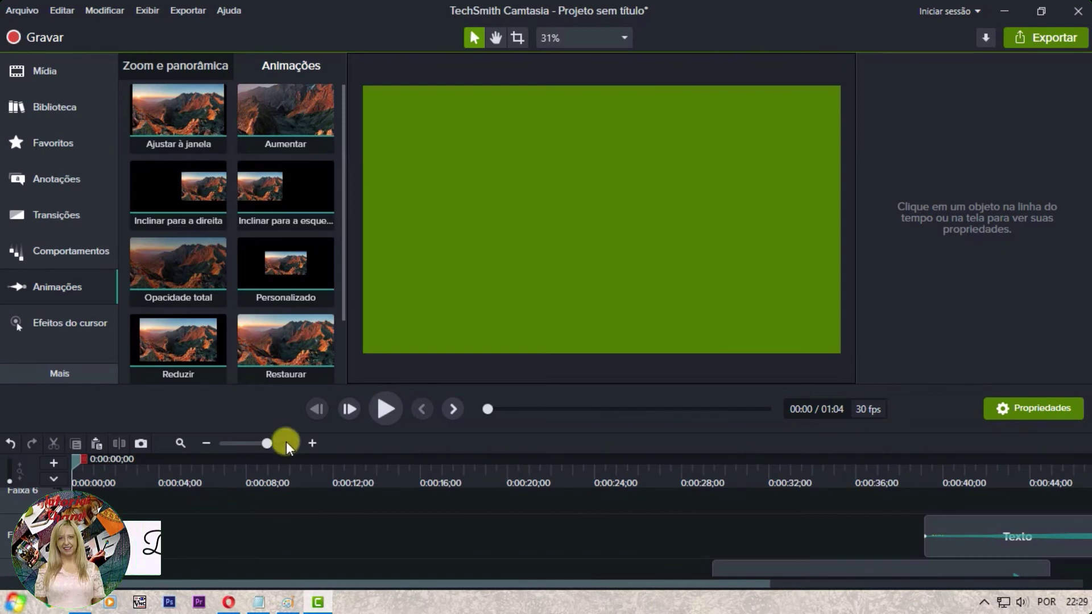
scroll(375, 573, down, 1)
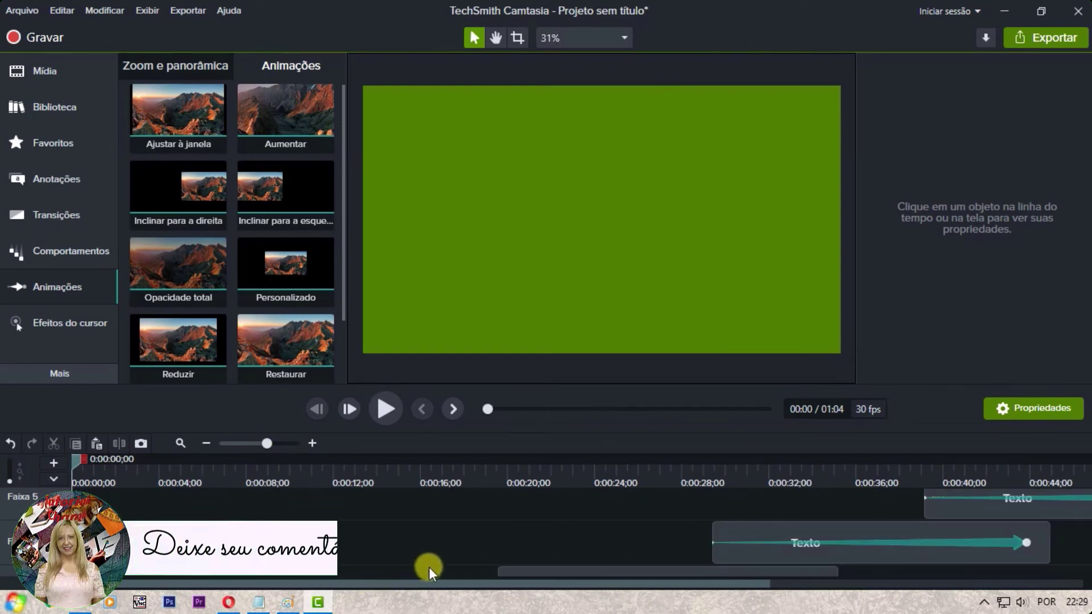
scroll(428, 567, down, 1)
scroll(428, 567, down, 1)
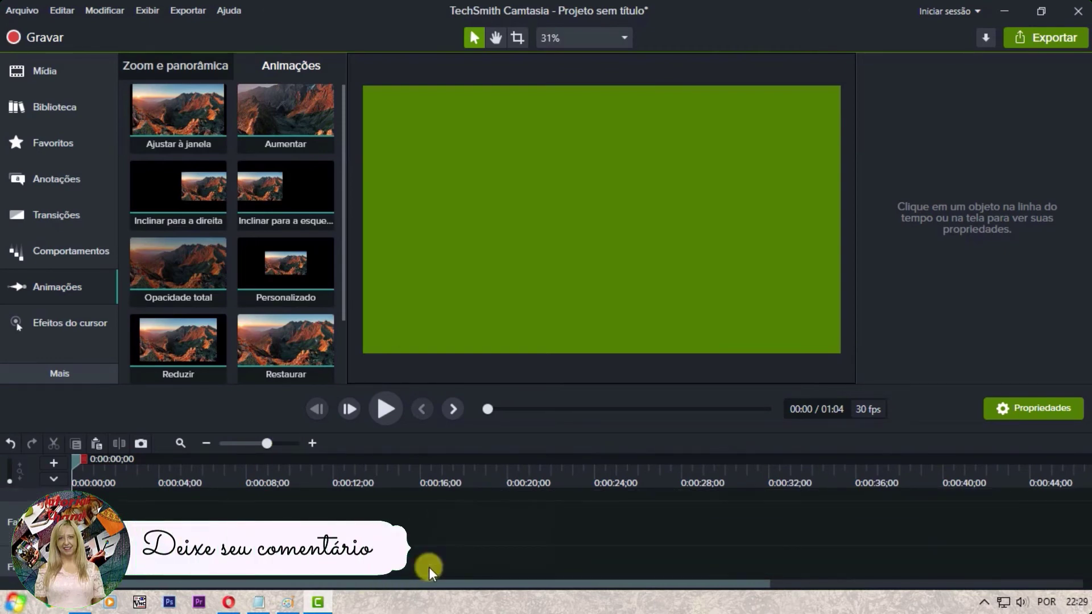
scroll(429, 567, down, 2)
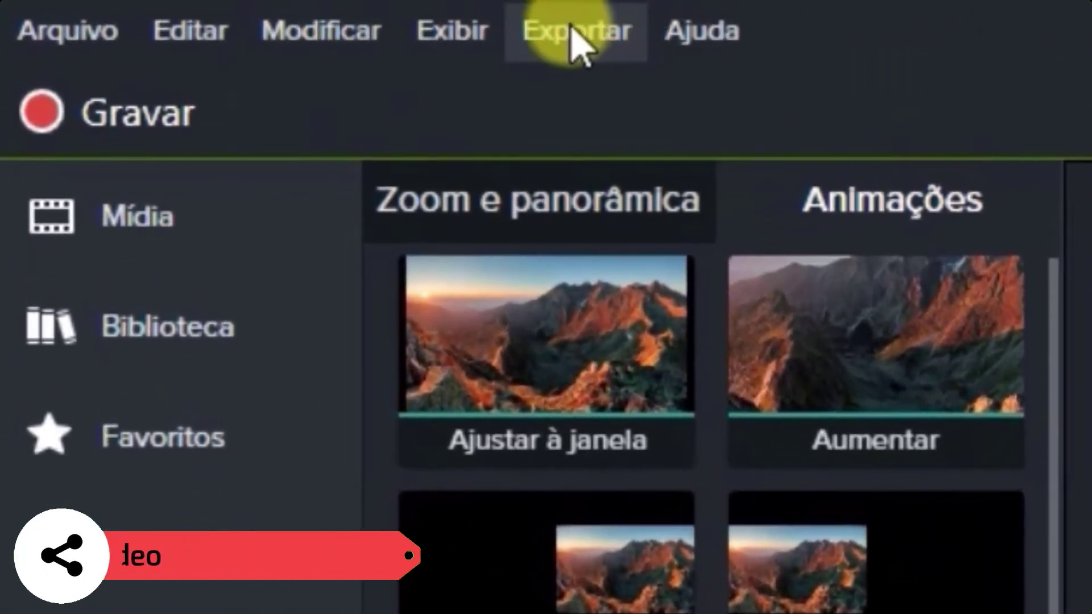
Start exporting the project to a local file with the "Somente MP4 (até 1080p)" preset and proceed to the file name settings.
click(571, 29)
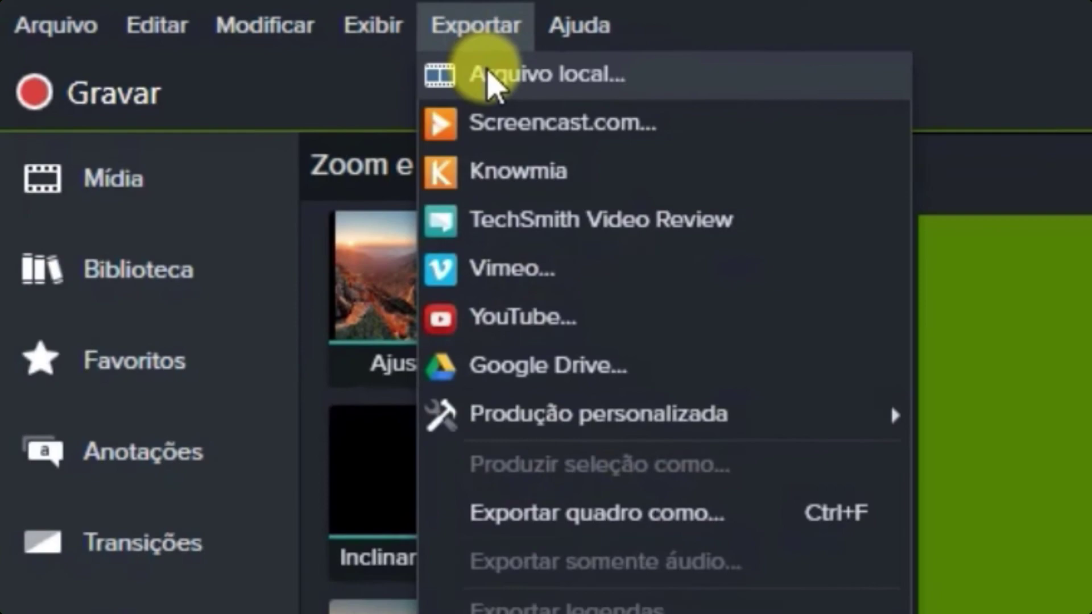
click(490, 85)
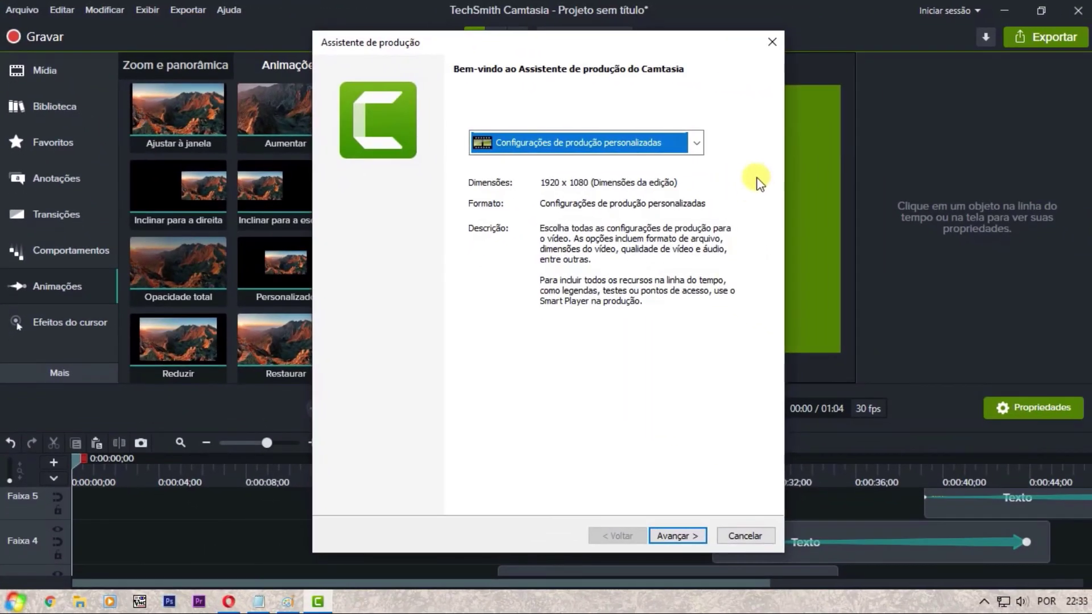
click(695, 143)
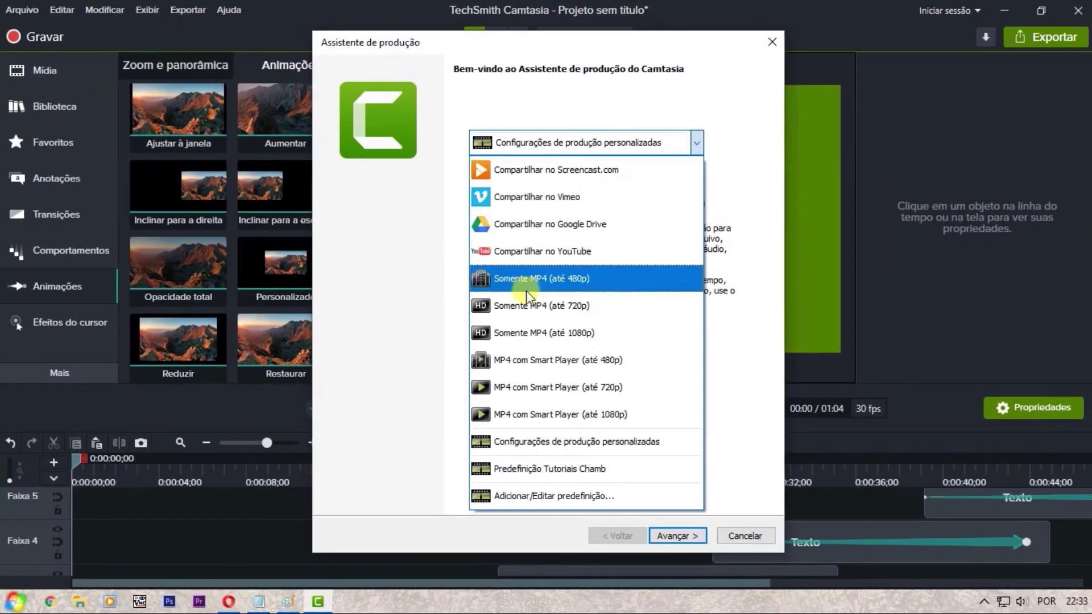
click(550, 339)
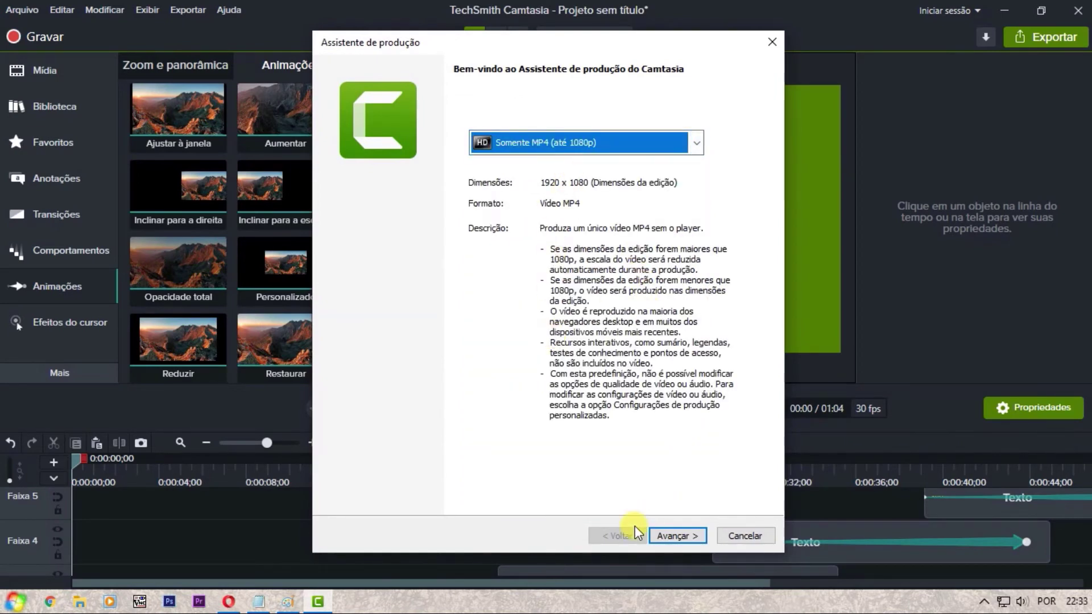
click(675, 536)
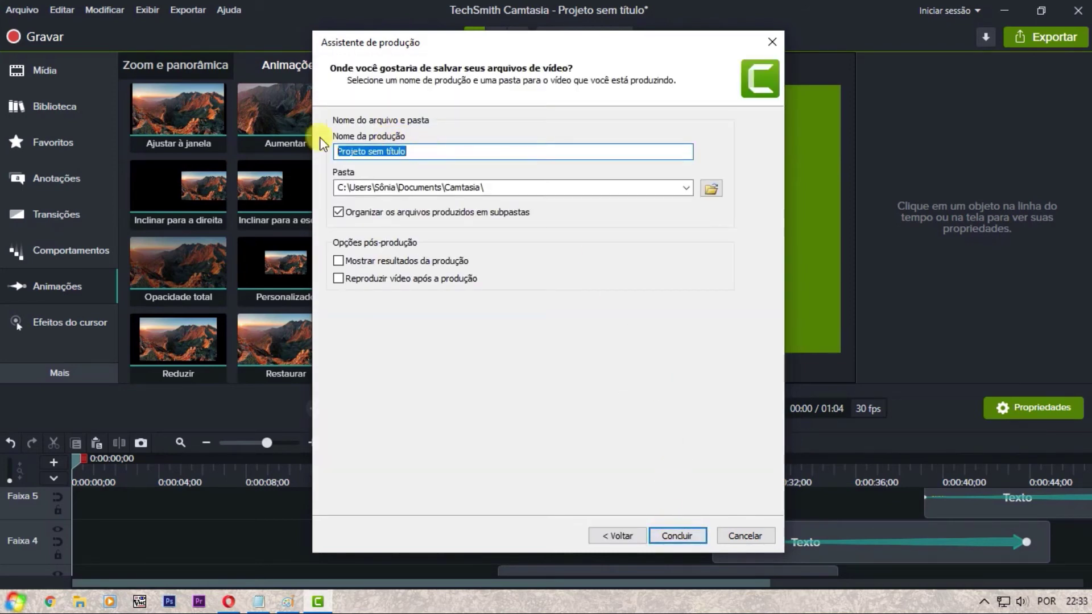
Name the production "Cromakey Vinheta".
text(Kroma)
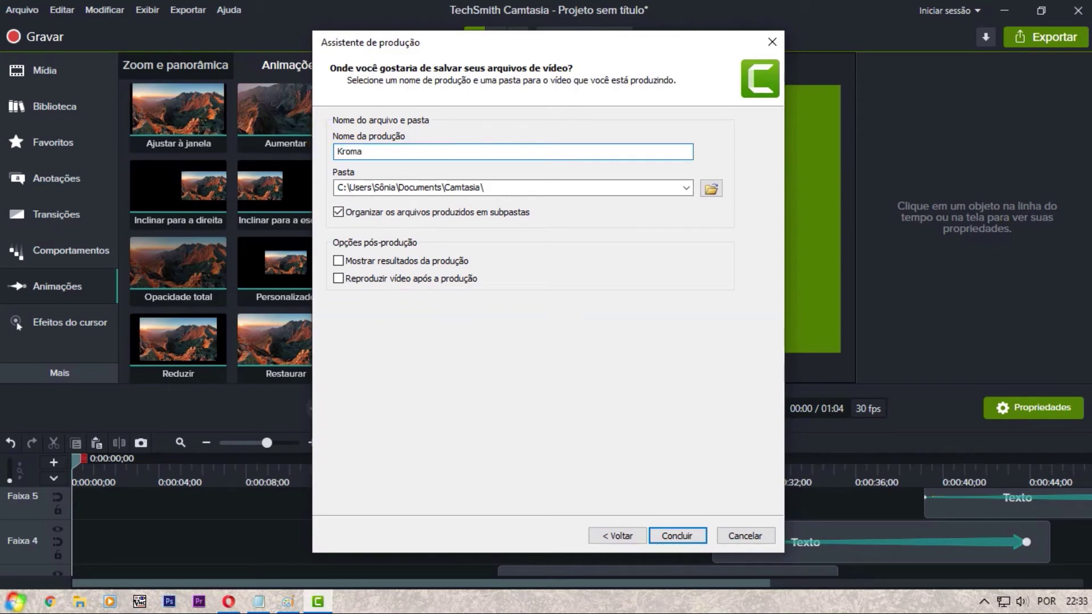
key(BackSpace)
key(BackSpace)
key(BackSpace)
text(C)
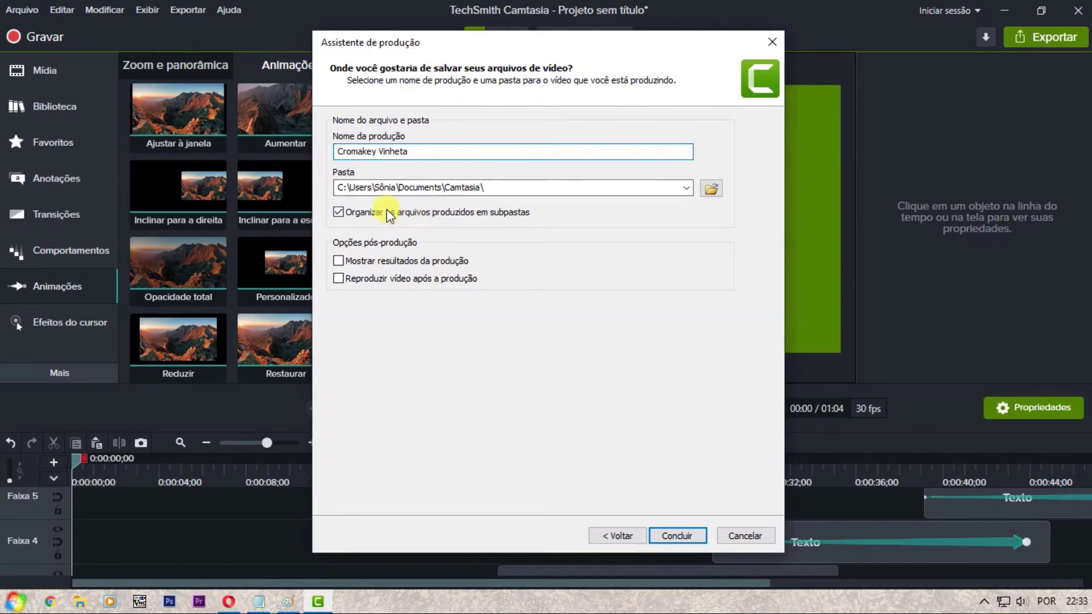
Keep the produced files organized in subfolders and finish the production wizard to render the video.
click(338, 213)
click(338, 212)
click(414, 152)
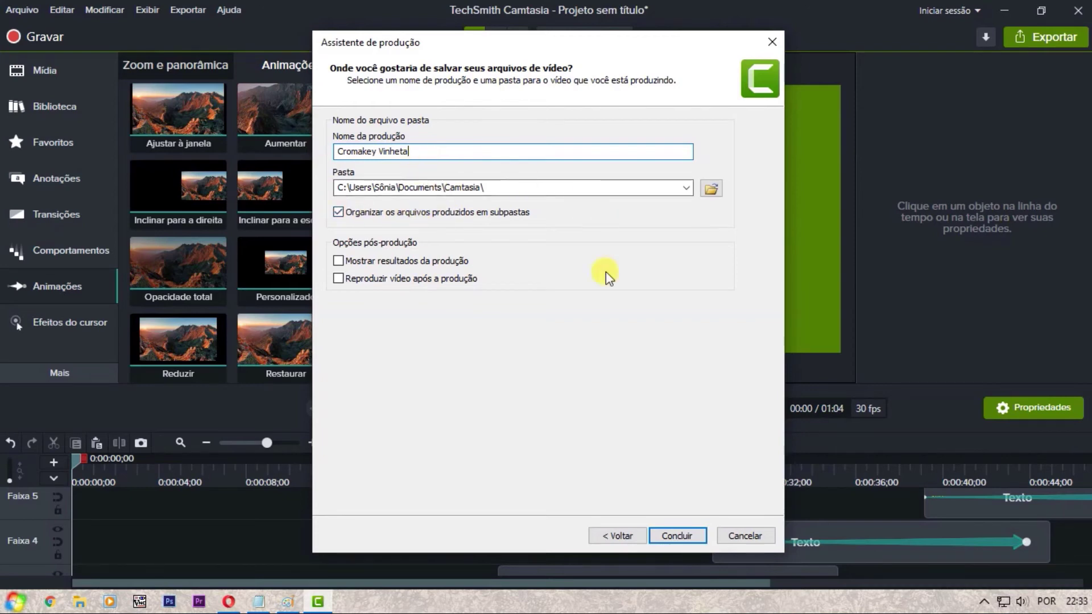
click(677, 536)
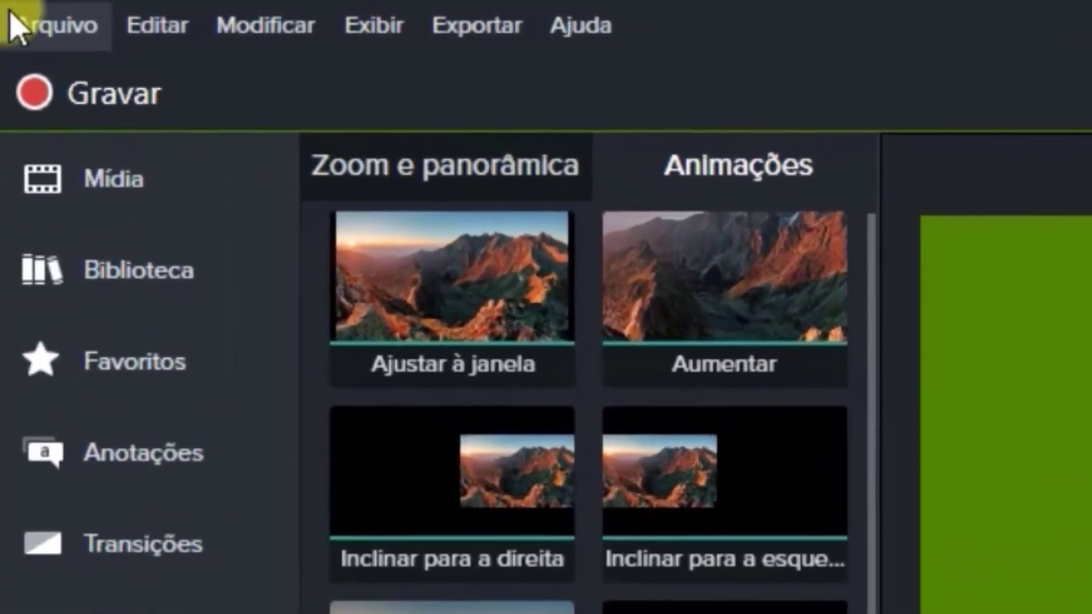
Save the project in the Modelos Capa folder as "Projeto vinheta cromakey.tscproj" and dismiss the project file notice.
click(17, 20)
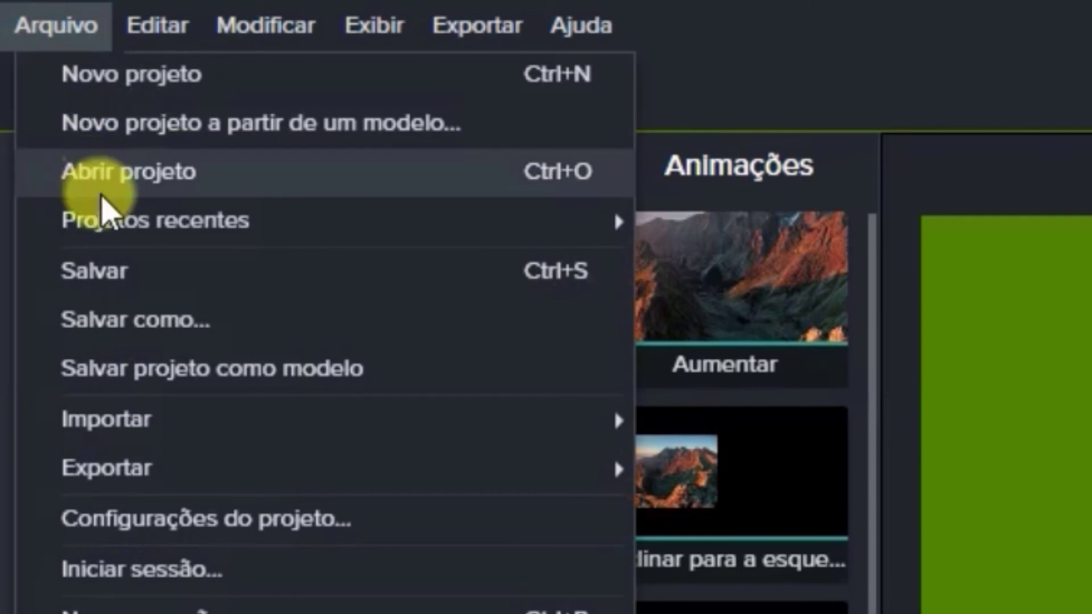
click(114, 274)
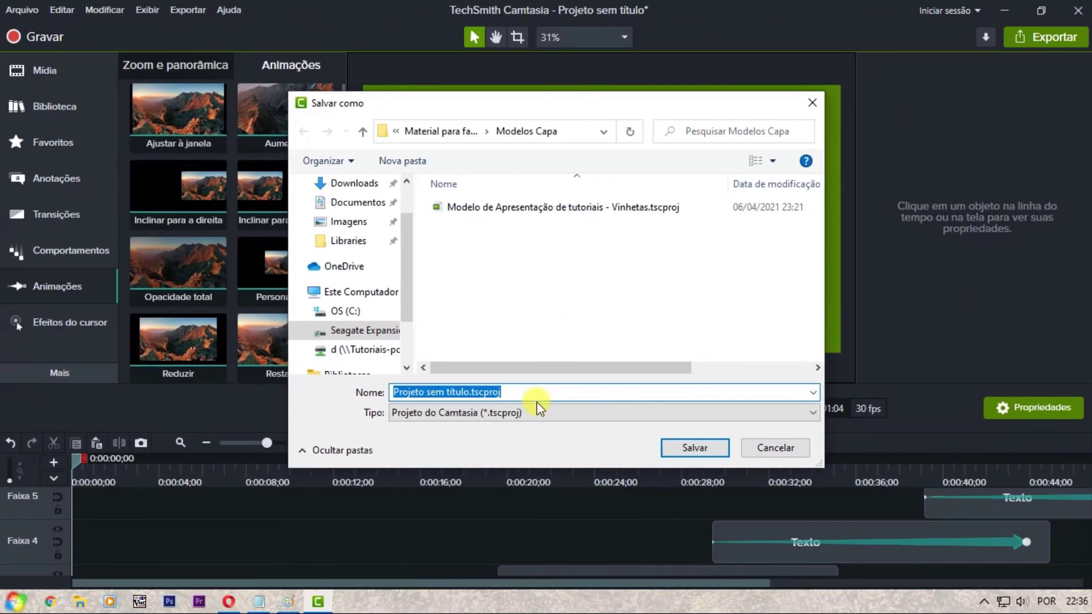
click(534, 396)
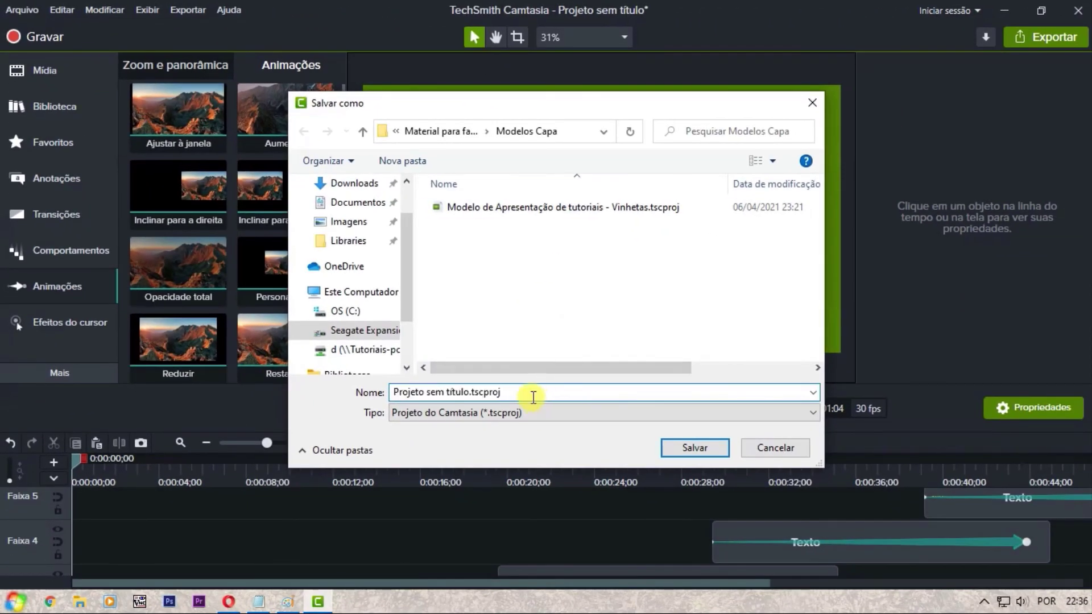
drag(533, 397, 366, 393)
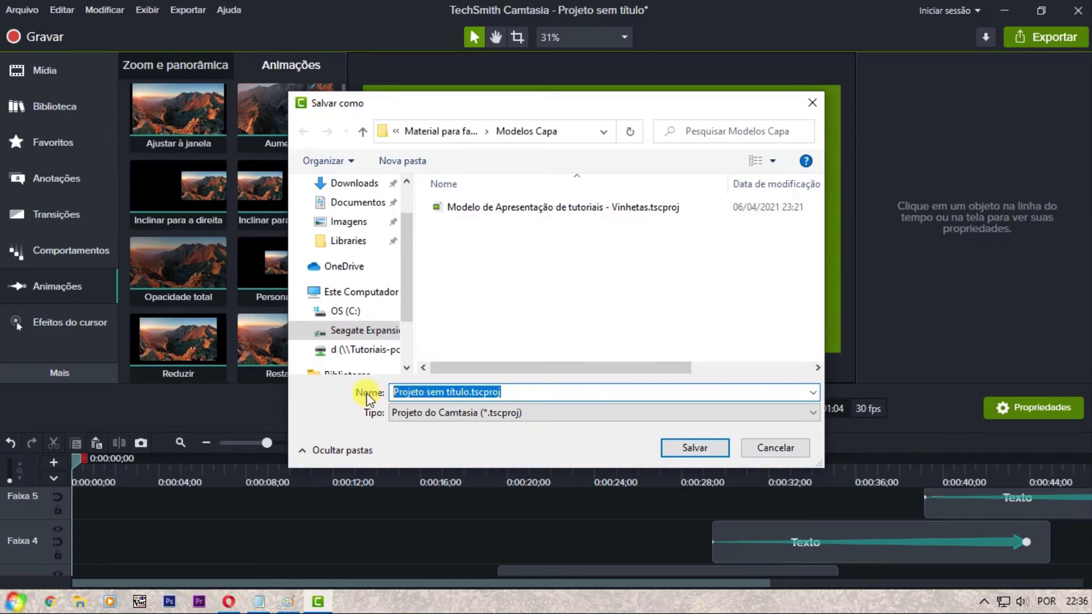
key(End)
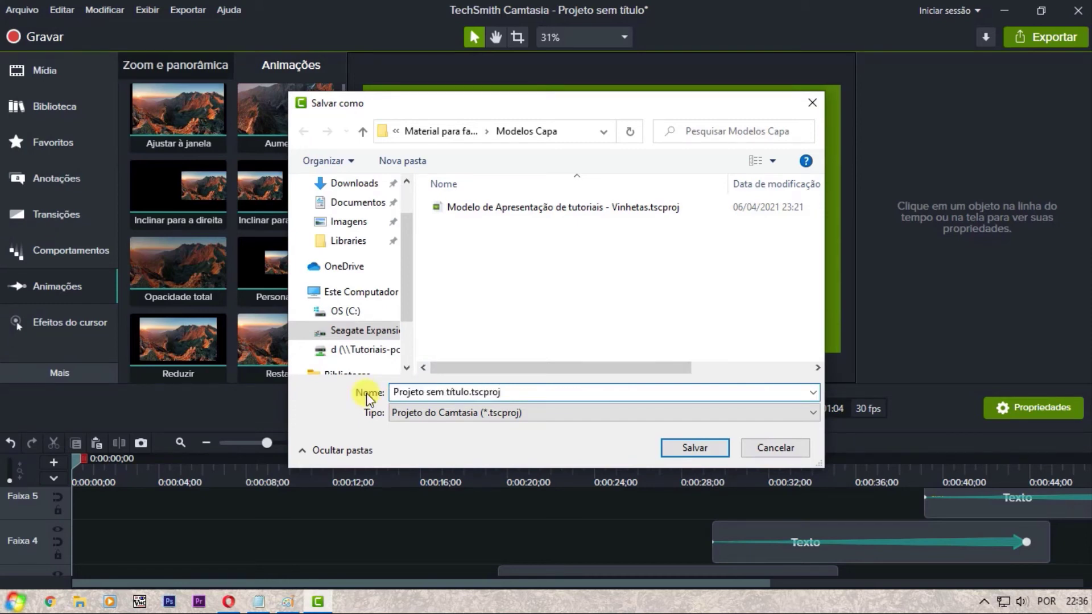
key(BackSpace)
key(BackSpace)
key(BackSpace)
key(BackSpace)
key(BackSpace)
key(BackSpace)
key(BackSpace)
key(BackSpace)
key(BackSpace)
key(BackSpace)
key(BackSpace)
key(BackSpace)
key(BackSpace)
key(BackSpace)
key(BackSpace)
key(BackSpace)
key(BackSpace)
key(BackSpace)
key(BackSpace)
text(vinhet)
click(693, 442)
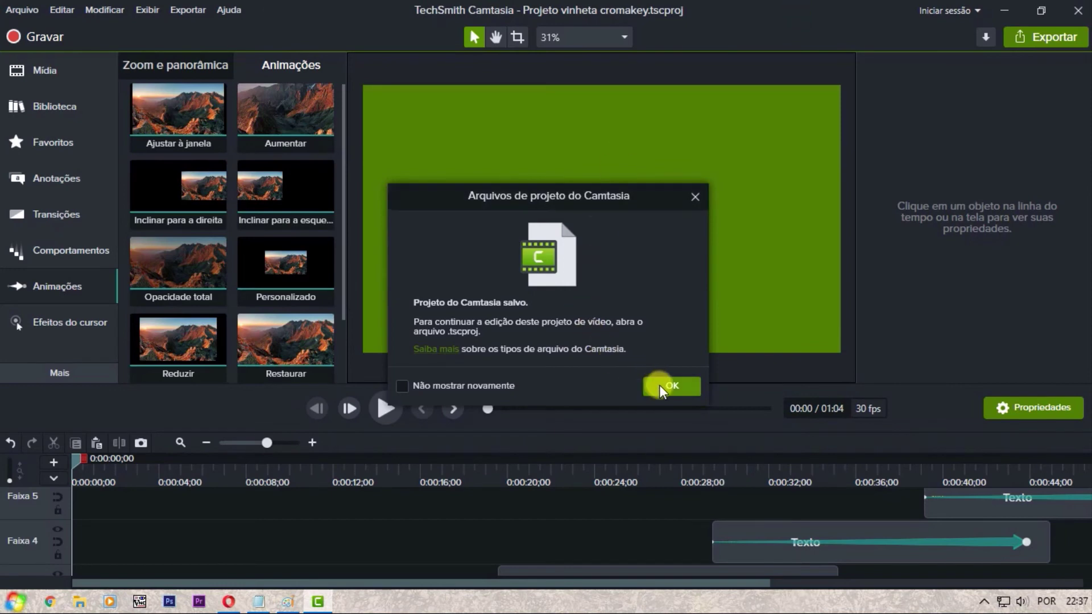
click(664, 385)
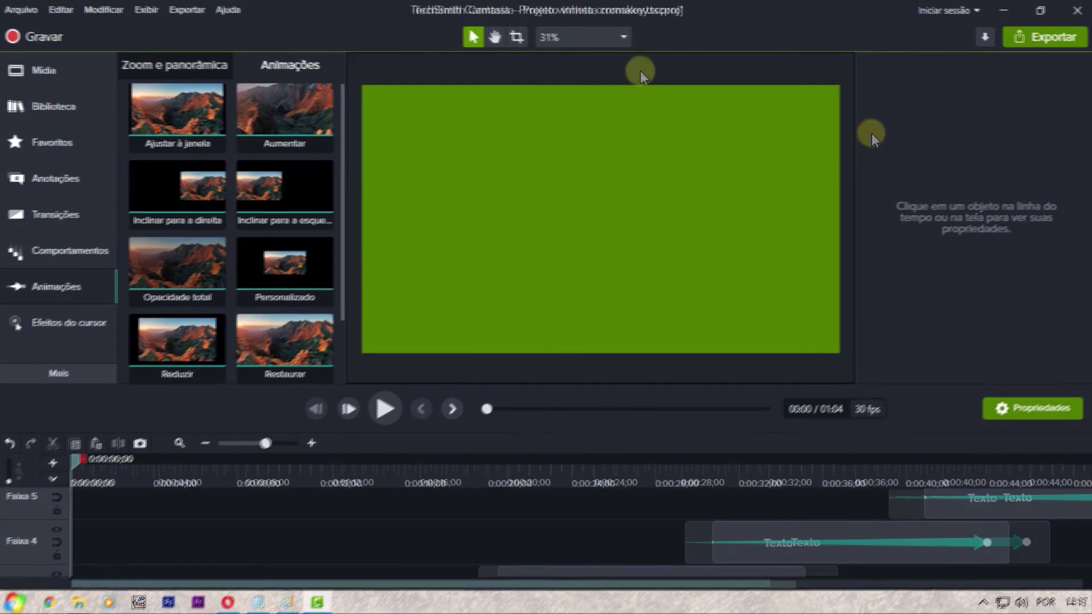
Switch to File Explorer and open the "Projeto vinheta cromakey" folder inside the Camtasia folder in Documentos.
click(1001, 11)
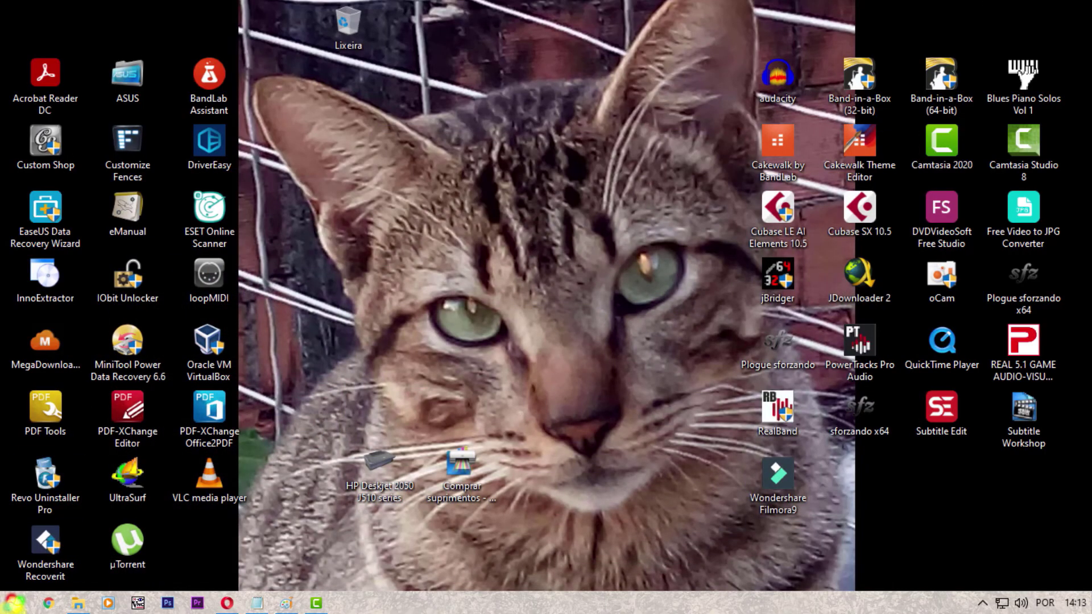
click(80, 606)
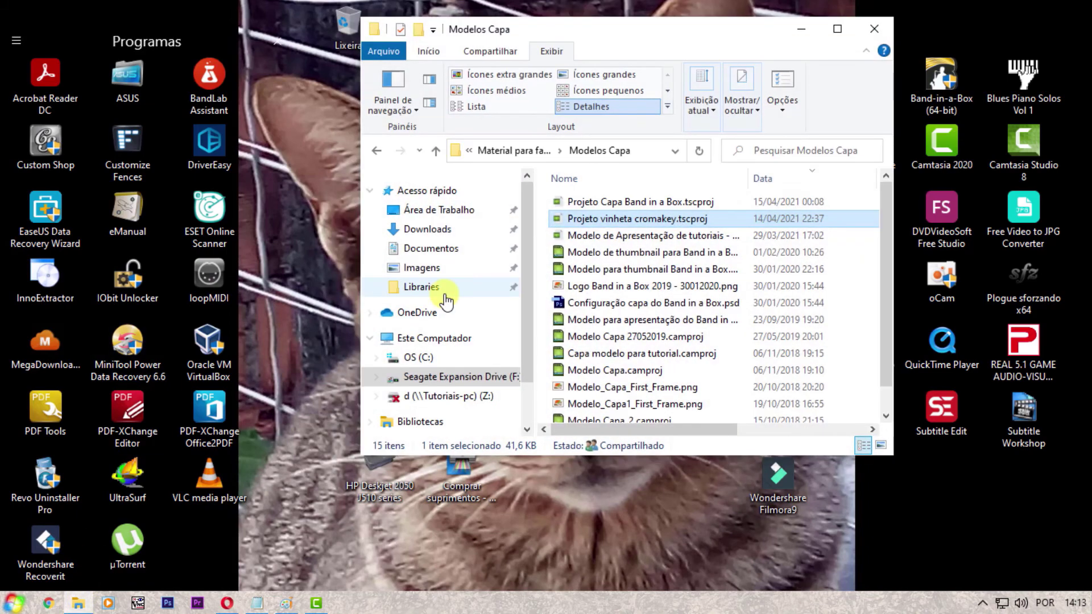
click(449, 250)
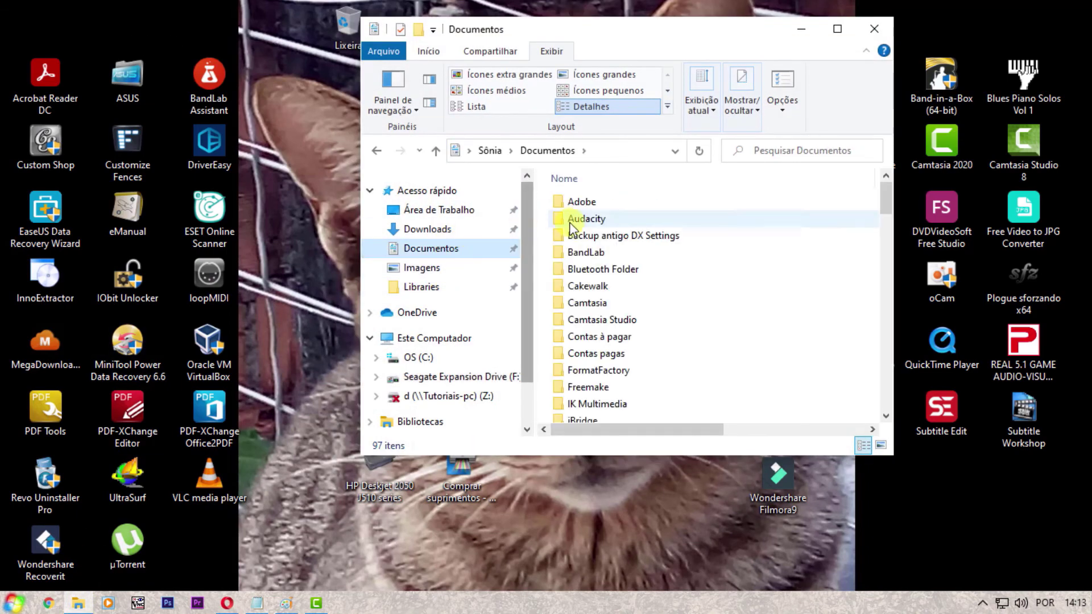
double_click(586, 304)
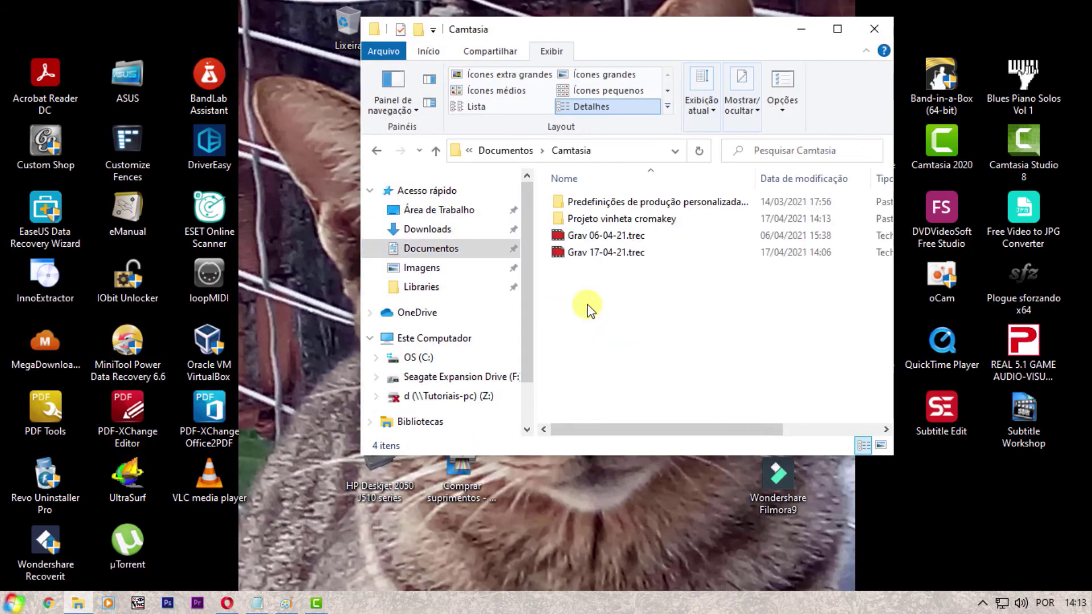
double_click(600, 220)
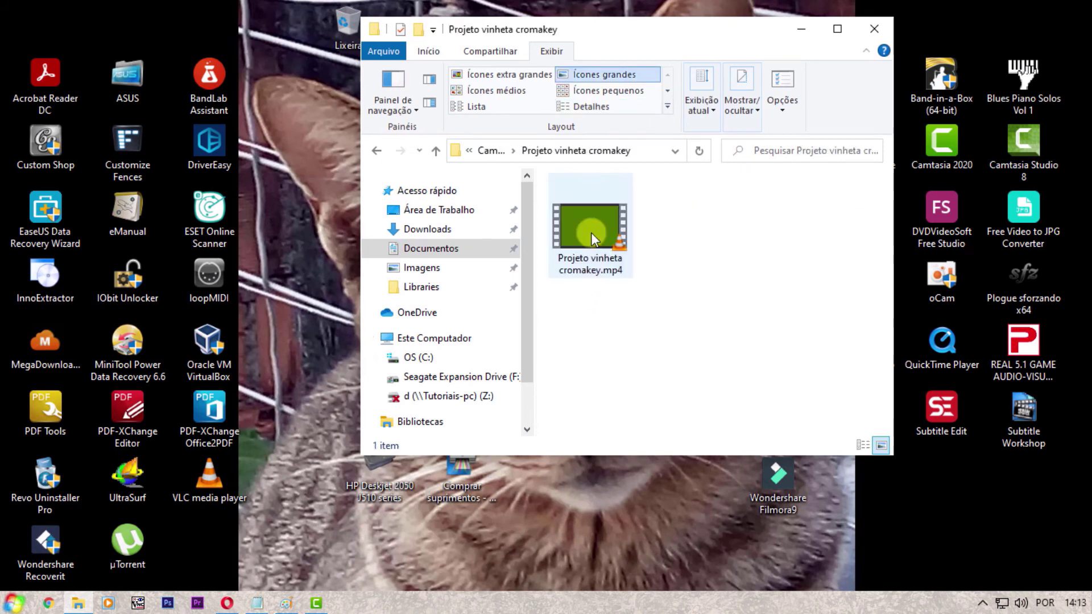
Play the exported "Projeto vinheta cromakey.mp4" in VLC to check the scrolling callouts, and pause it at about 28 seconds.
click(591, 233)
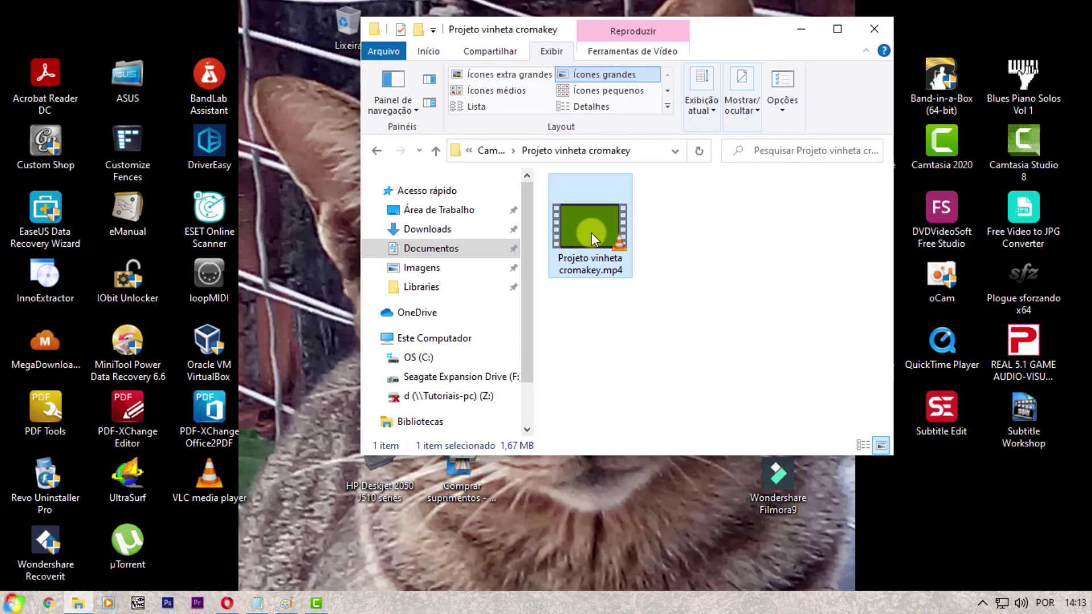
click(801, 29)
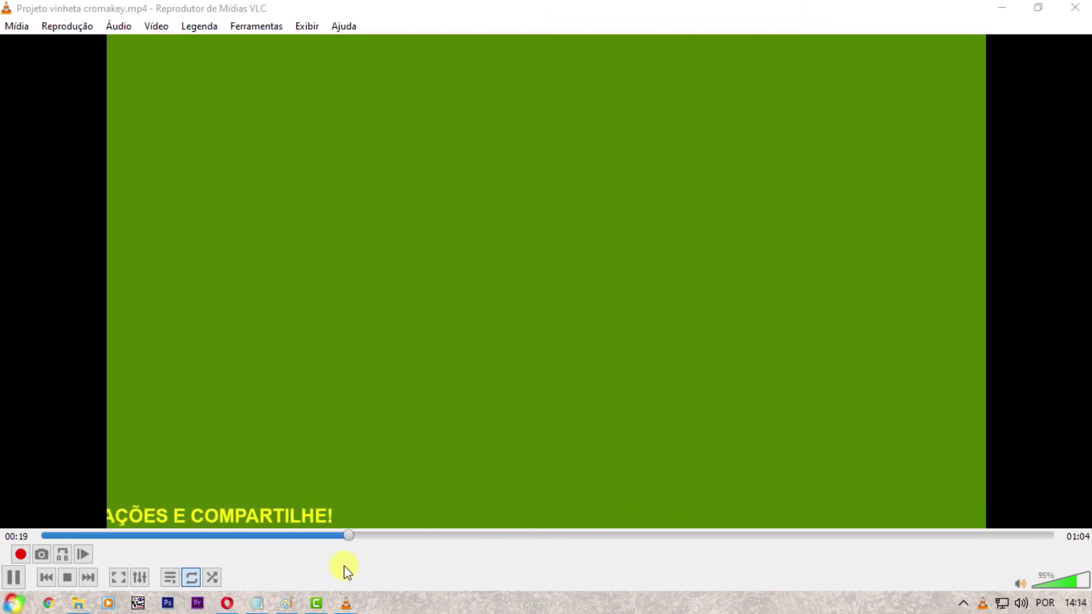
click(12, 581)
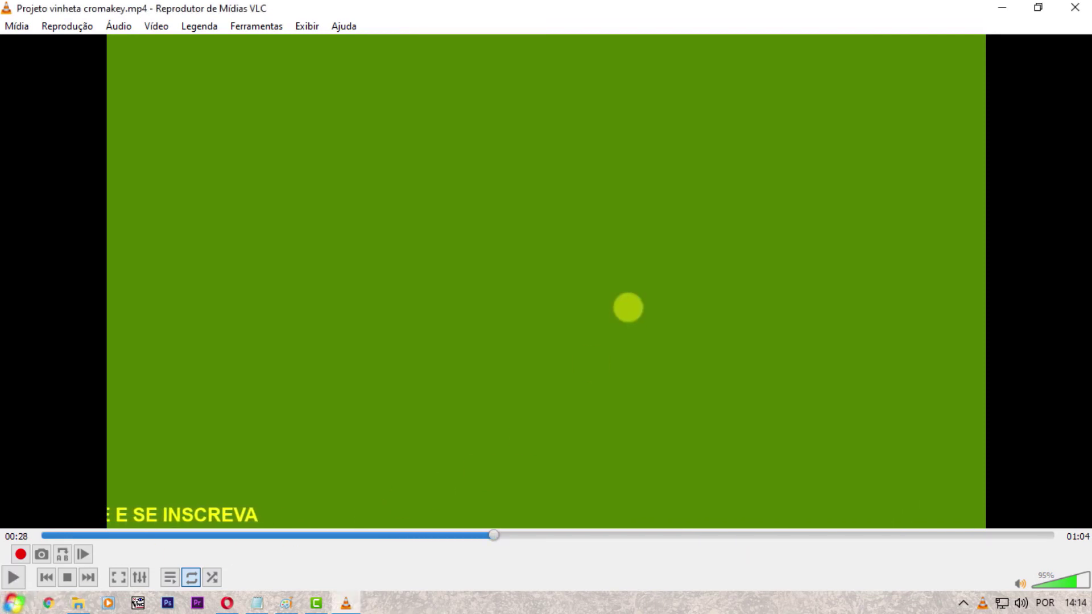
Return to Camtasia and create a new project, saving the changes to the current one.
click(317, 607)
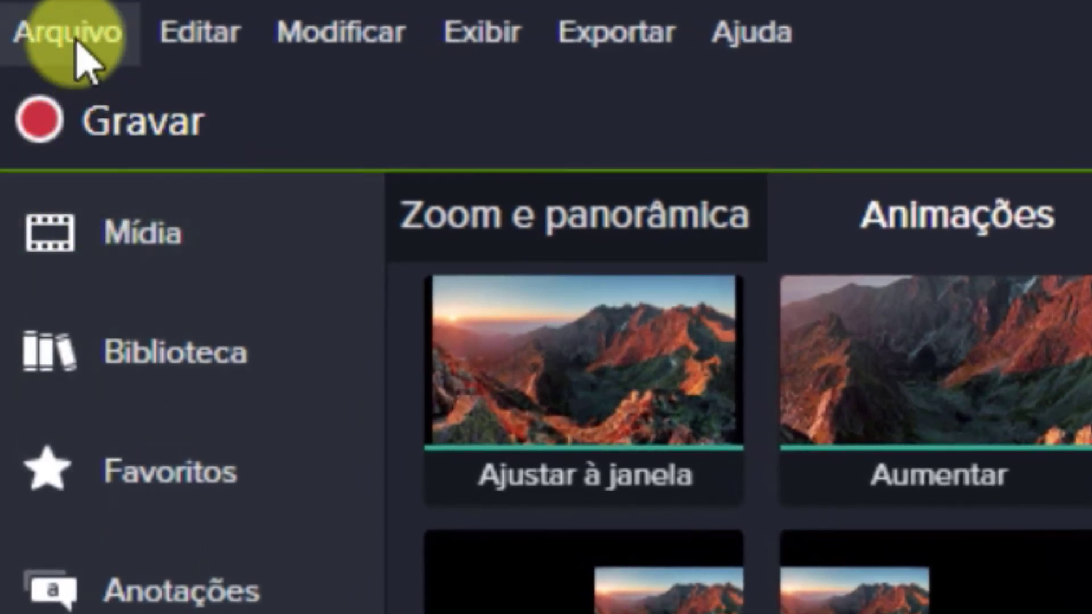
click(82, 56)
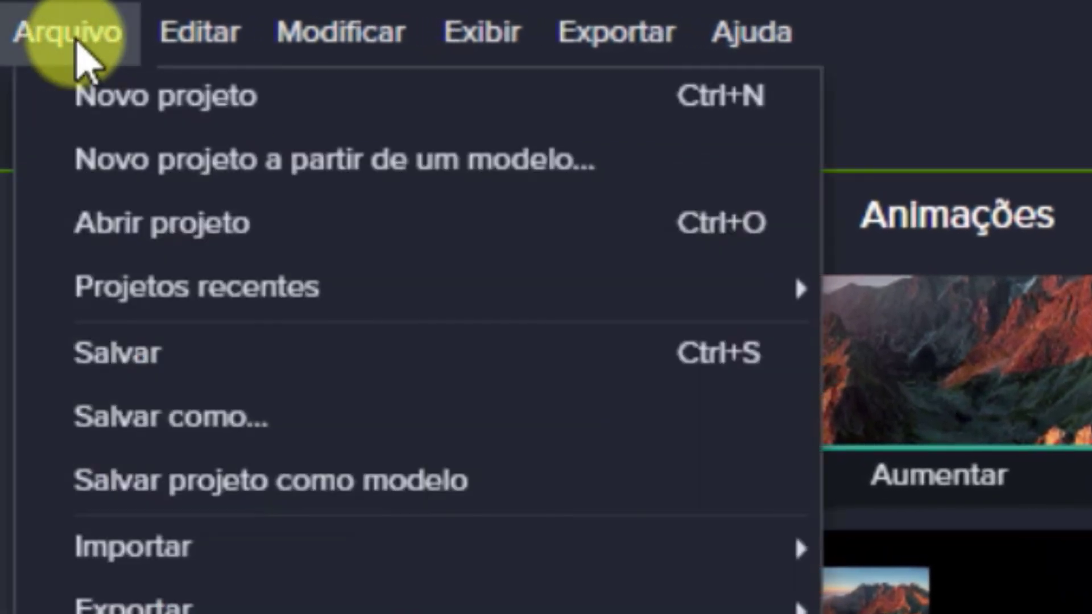
click(79, 98)
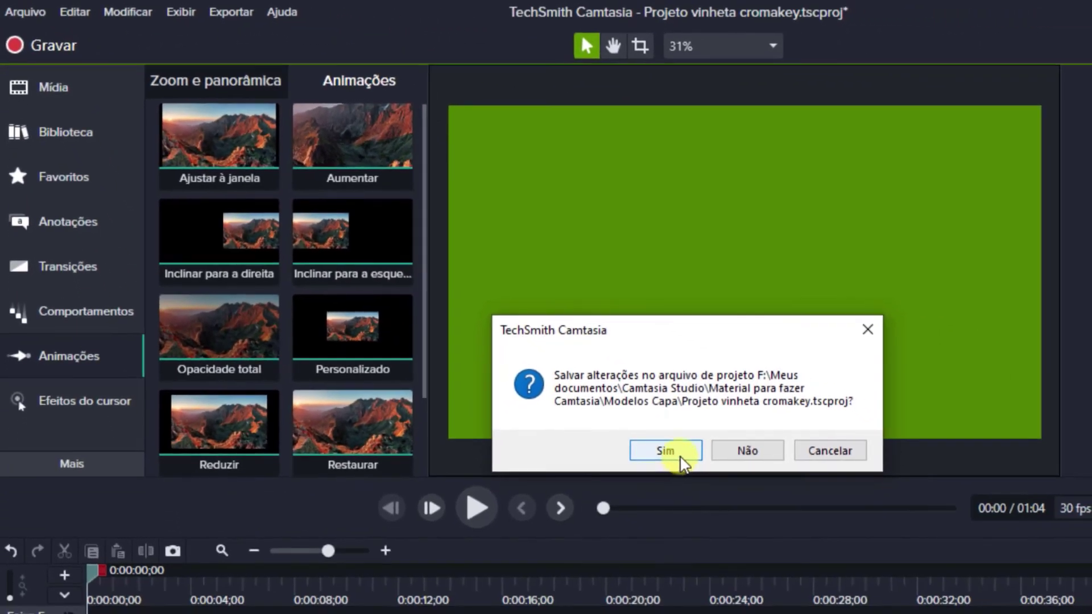
click(679, 454)
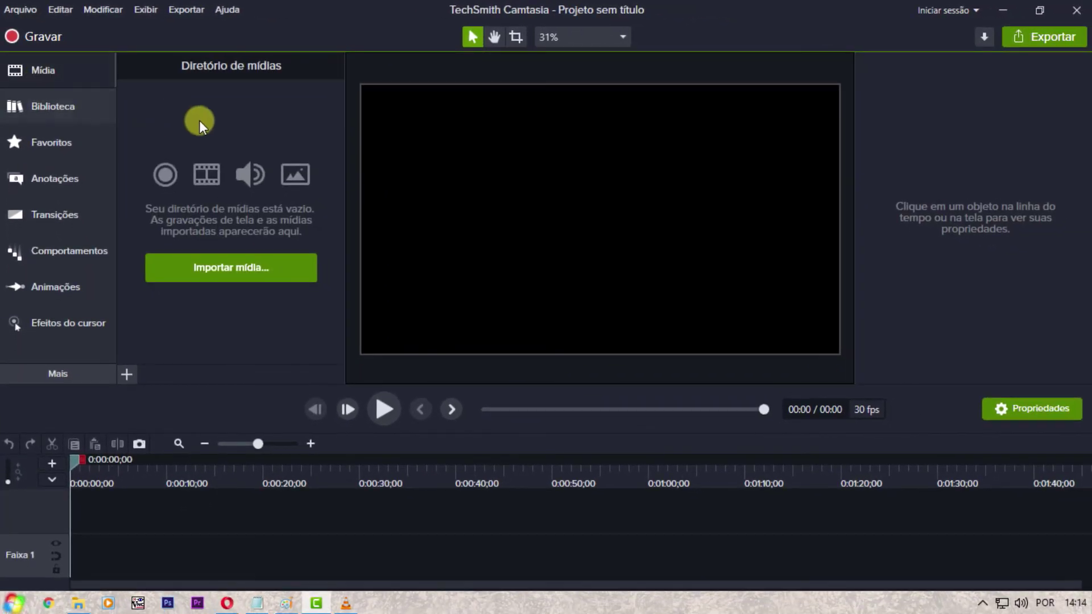
Import the "Louvor no Término do culto na Igreja Assembléia de Deus de Vila de Cava" video from the Vídeos library and add it to the timeline.
click(238, 270)
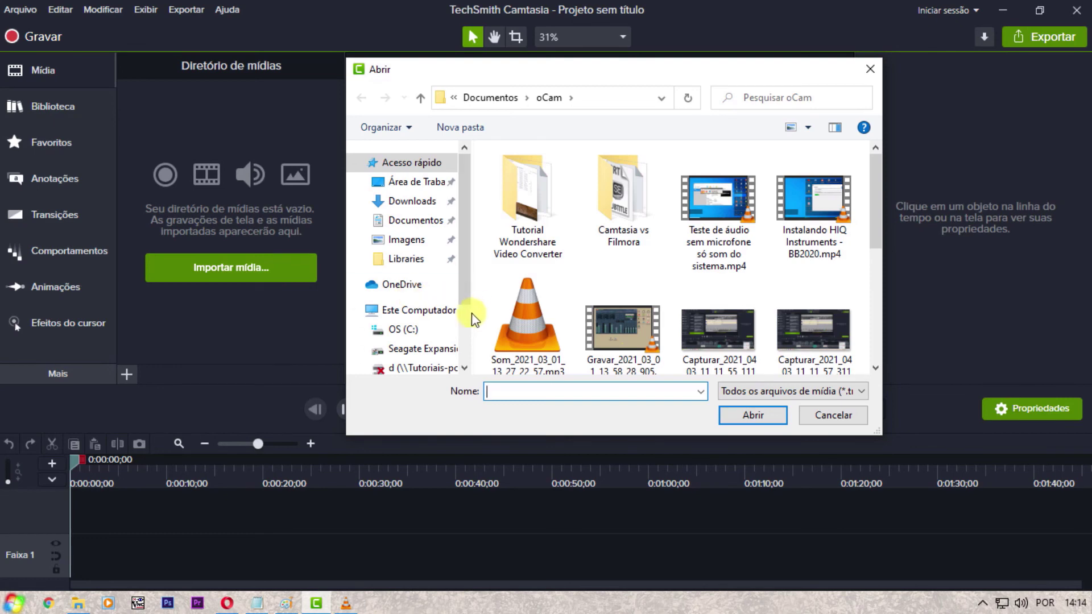
scroll(416, 318, down, 2)
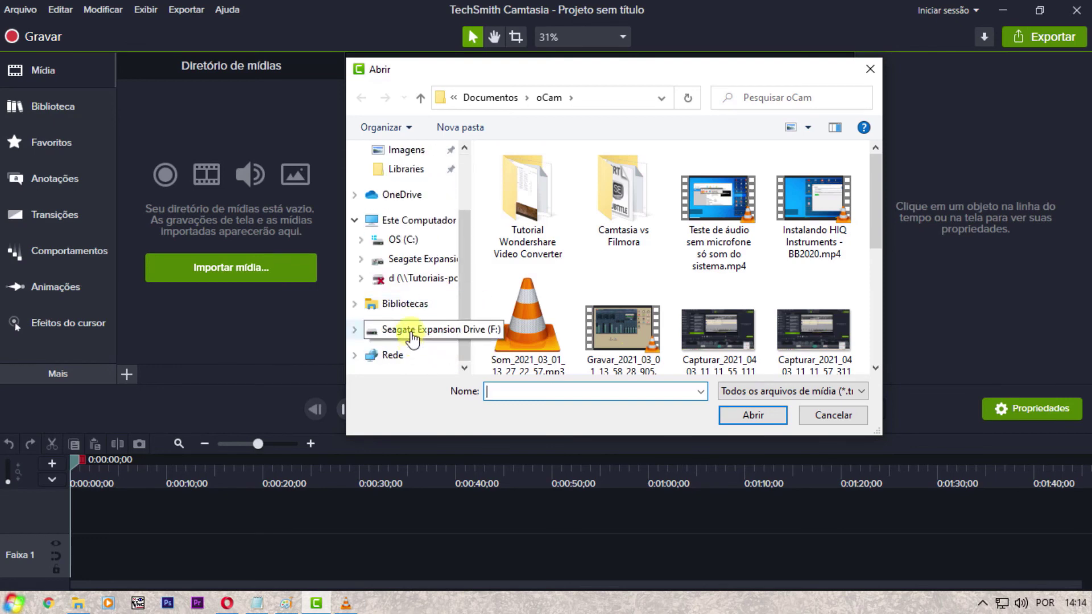
click(410, 307)
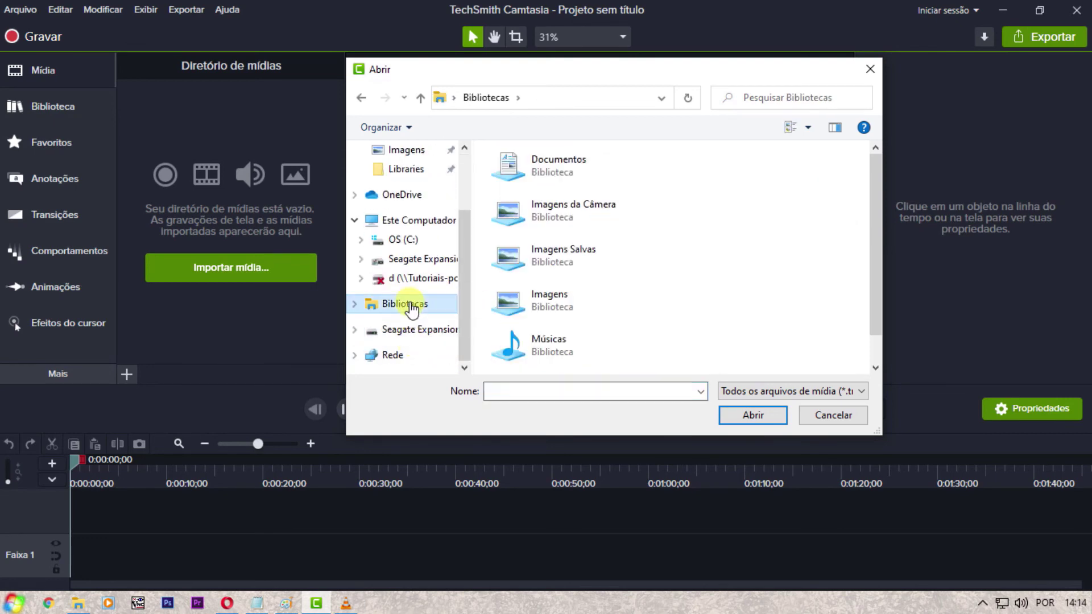
scroll(549, 310, down, 1)
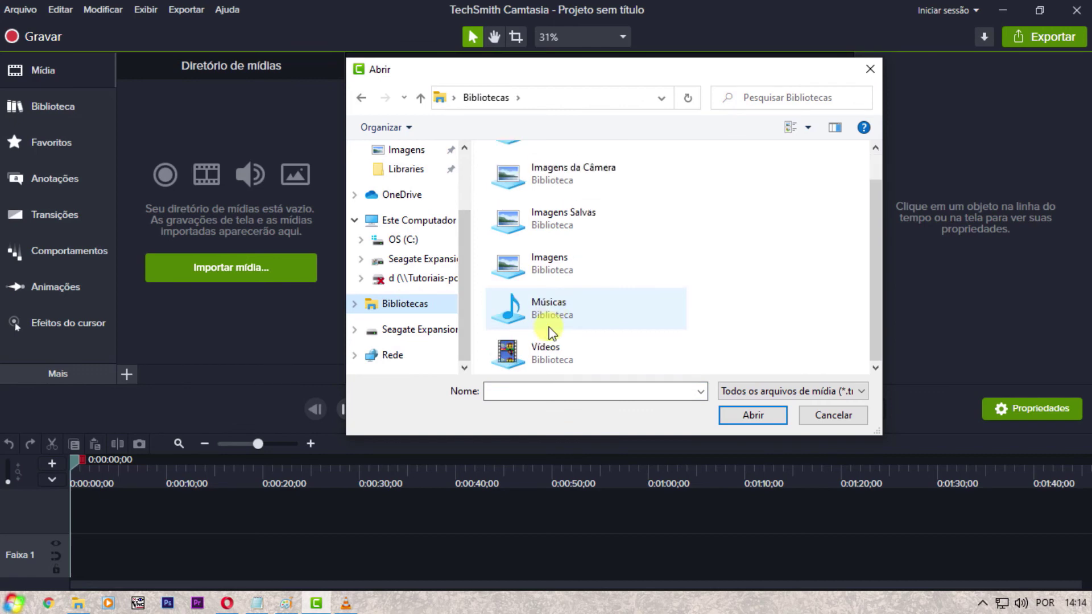
click(549, 350)
double_click(549, 351)
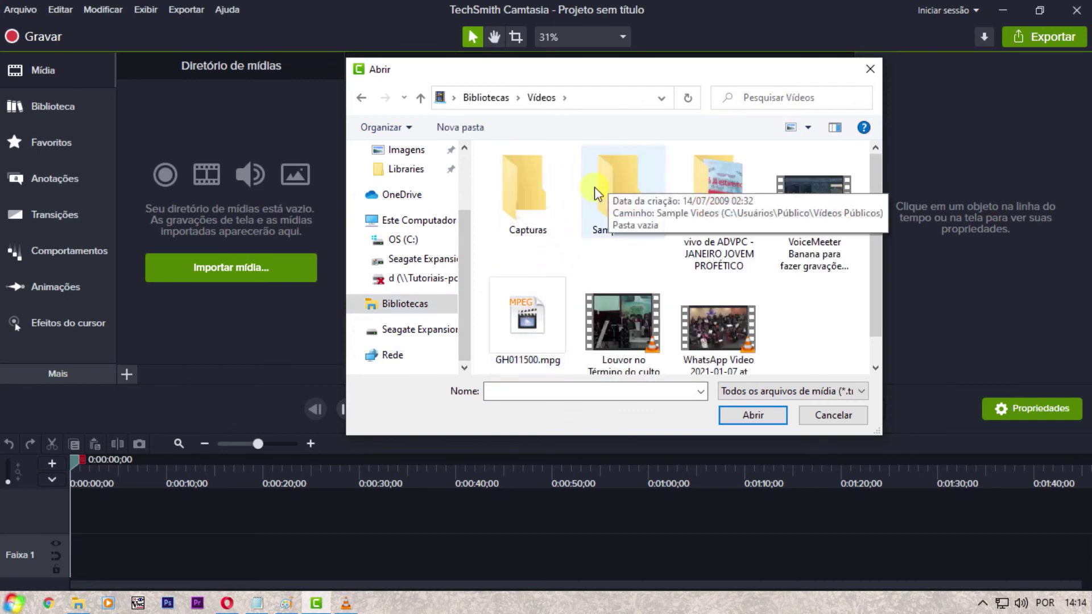
click(631, 302)
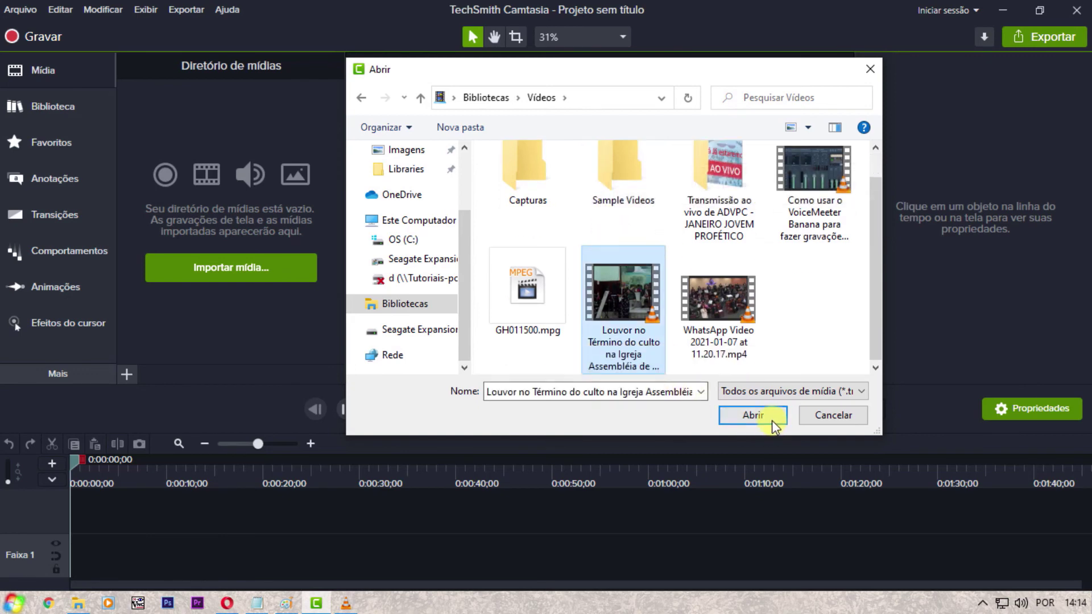
click(772, 420)
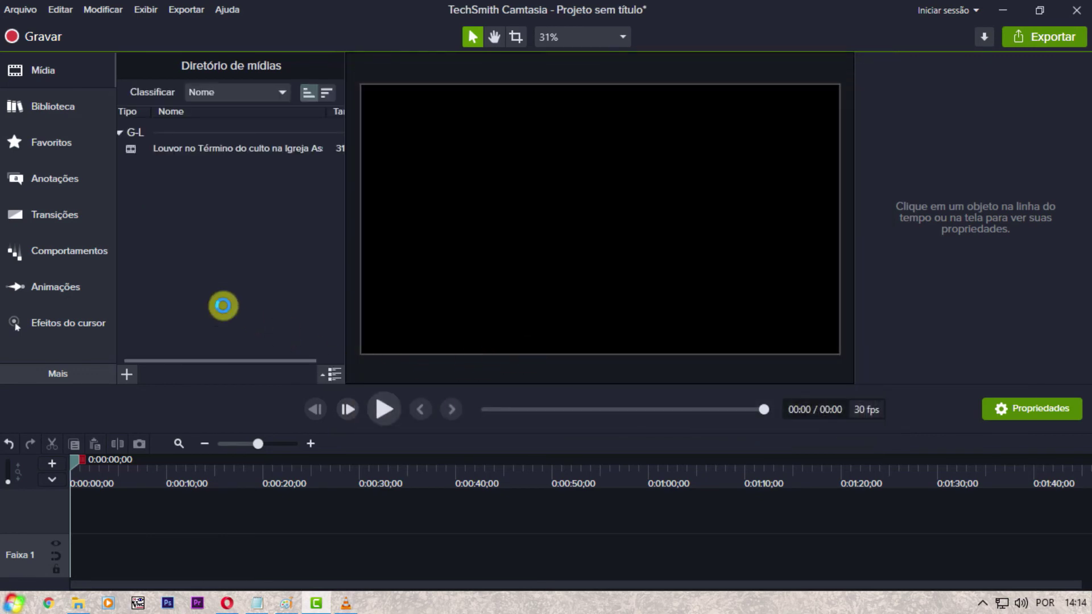
right_click(181, 152)
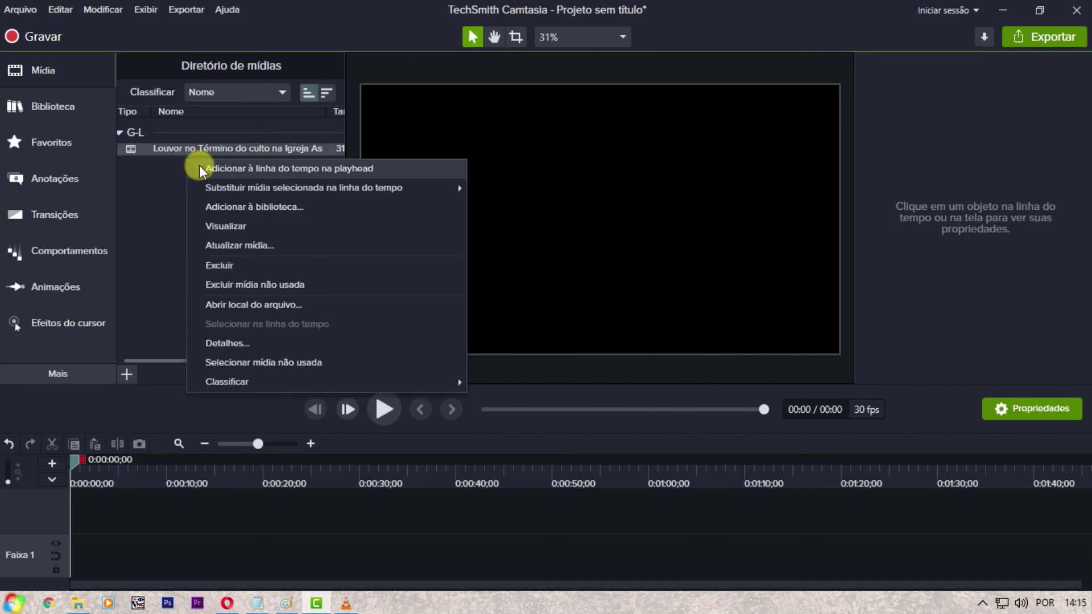
click(206, 167)
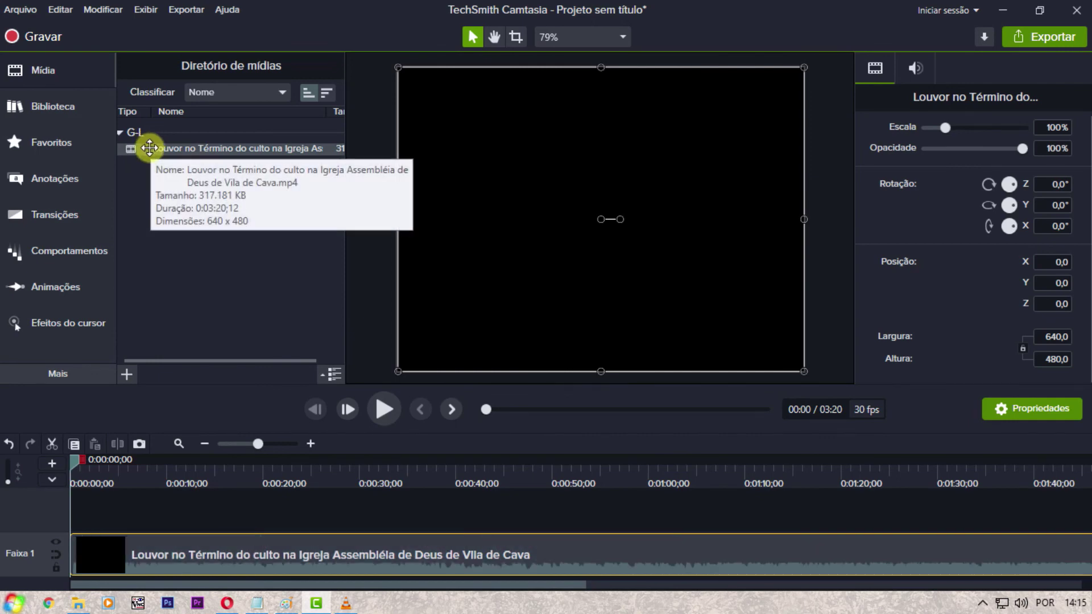
Import "Cromakey Vinheta.mp4" into the project media from the Cromakey folder inside Documentos > Camtasia Studio.
right_click(154, 178)
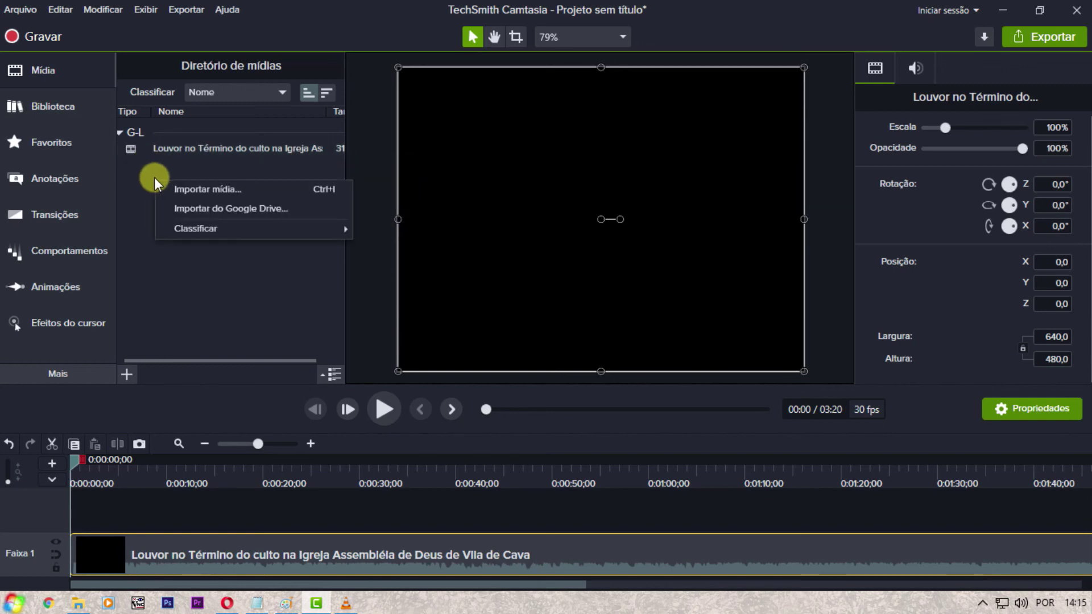
click(171, 188)
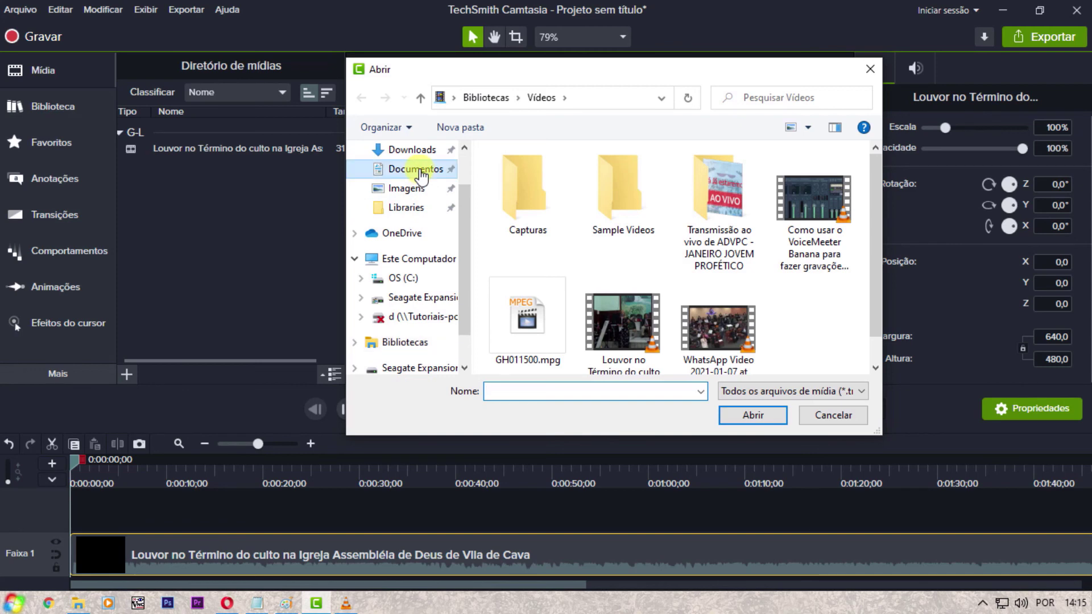
click(419, 172)
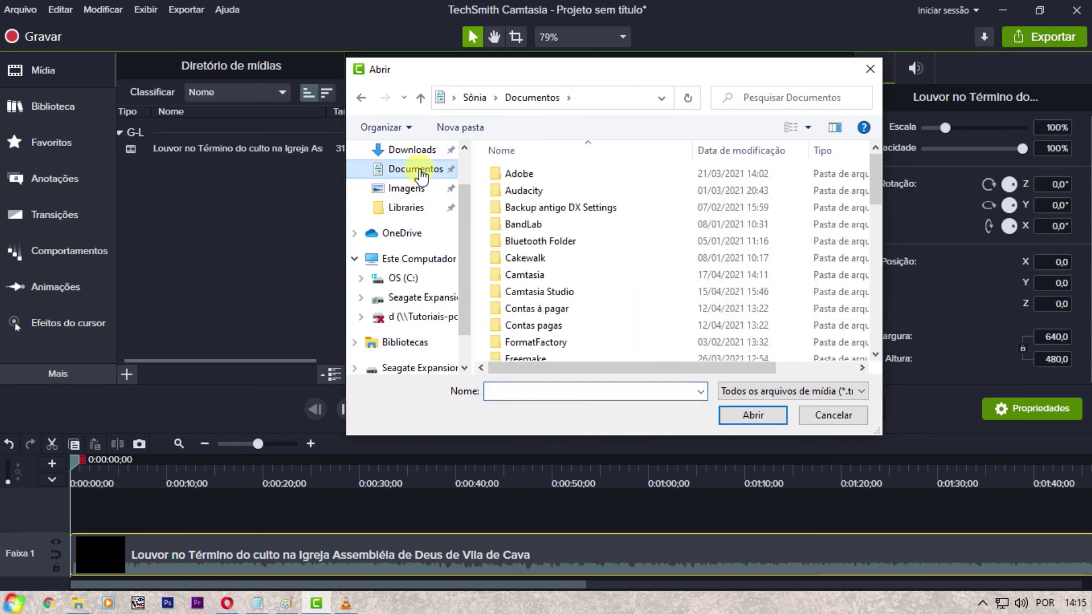
click(532, 299)
double_click(529, 295)
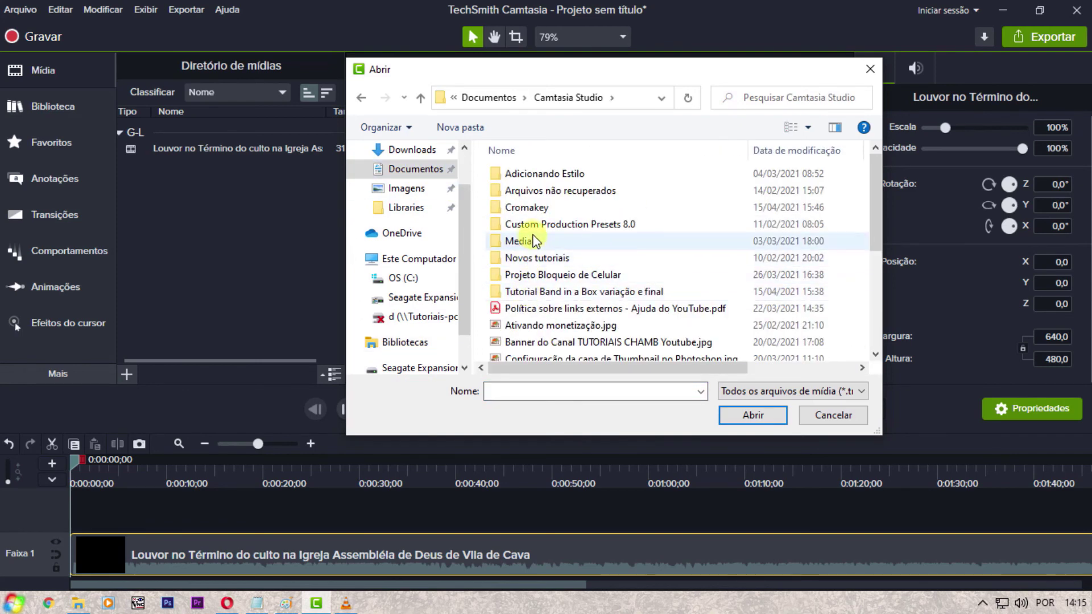
double_click(529, 207)
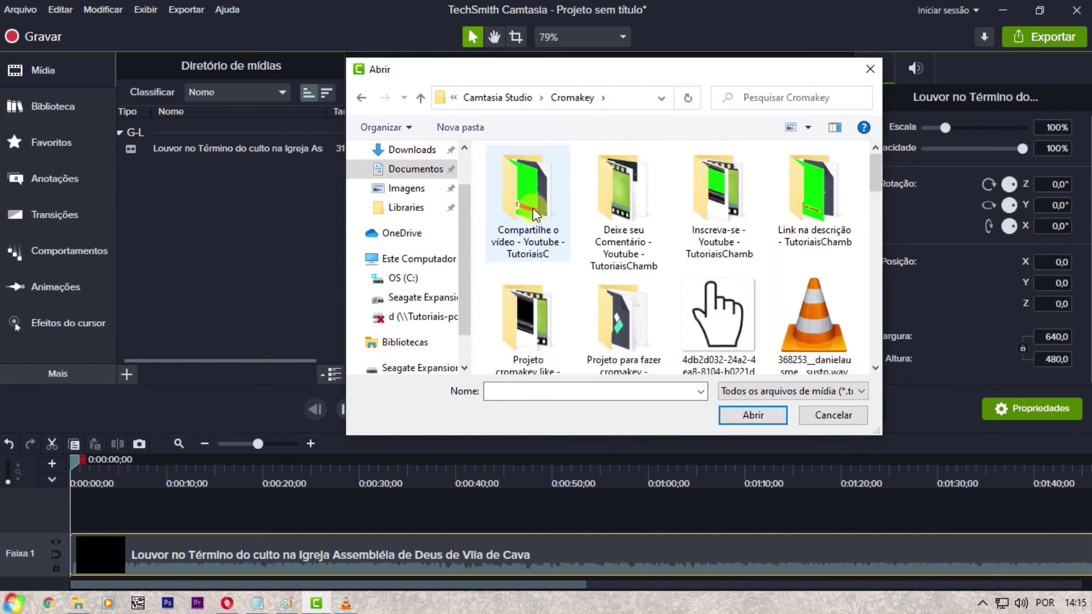
scroll(551, 248, down, 3)
scroll(554, 239, down, 2)
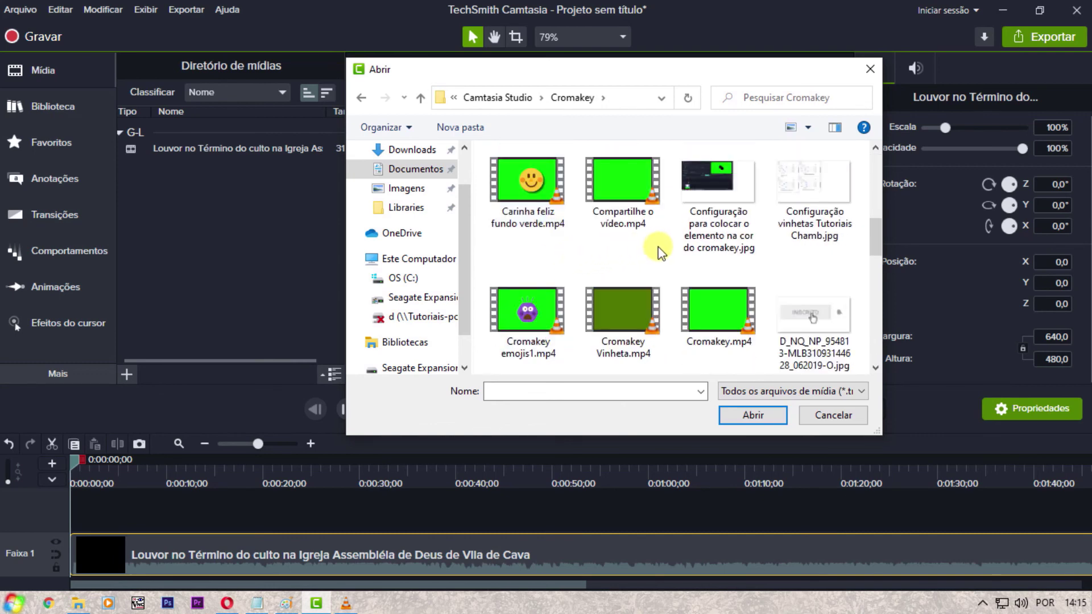
scroll(660, 251, down, 2)
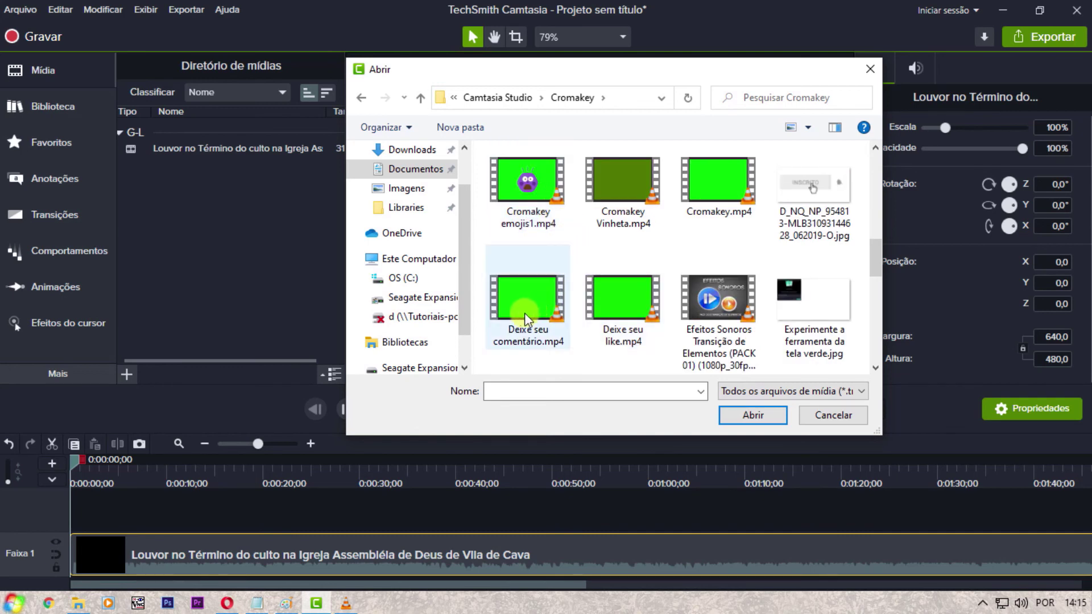
scroll(557, 253, up, 1)
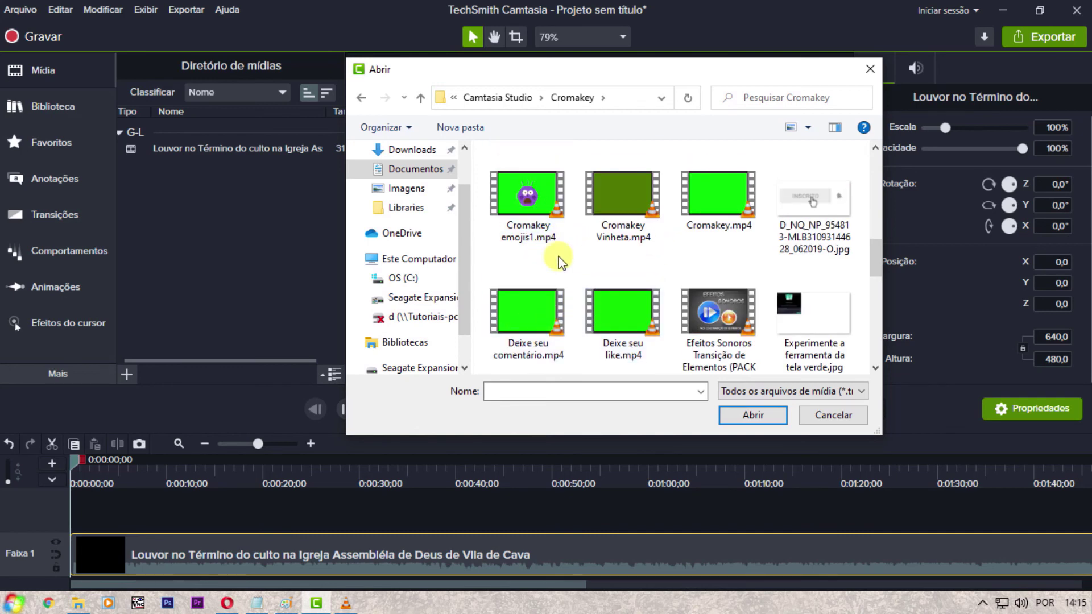
click(630, 196)
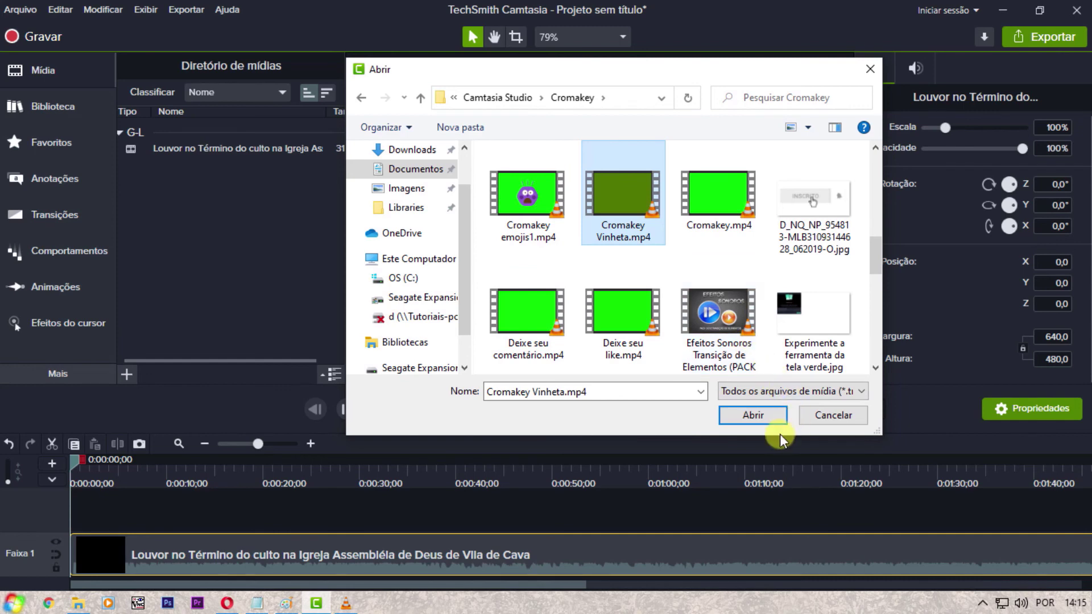
click(756, 418)
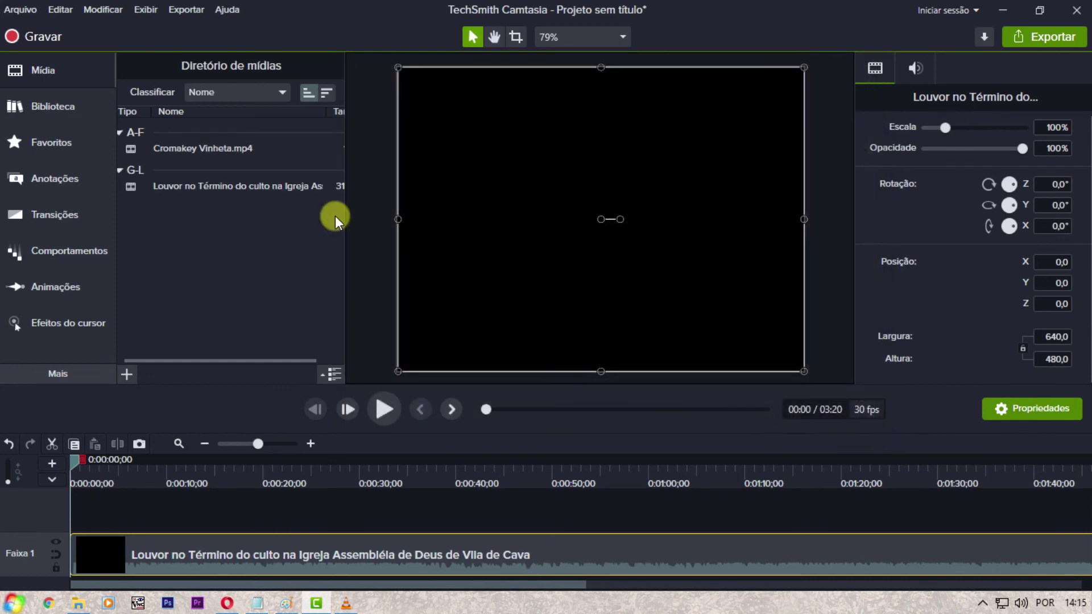
Add Cromakey Vinheta.mp4 to the timeline start on a track above the Louvor video, and scrub through its first 15 seconds and back.
right_click(176, 148)
click(202, 163)
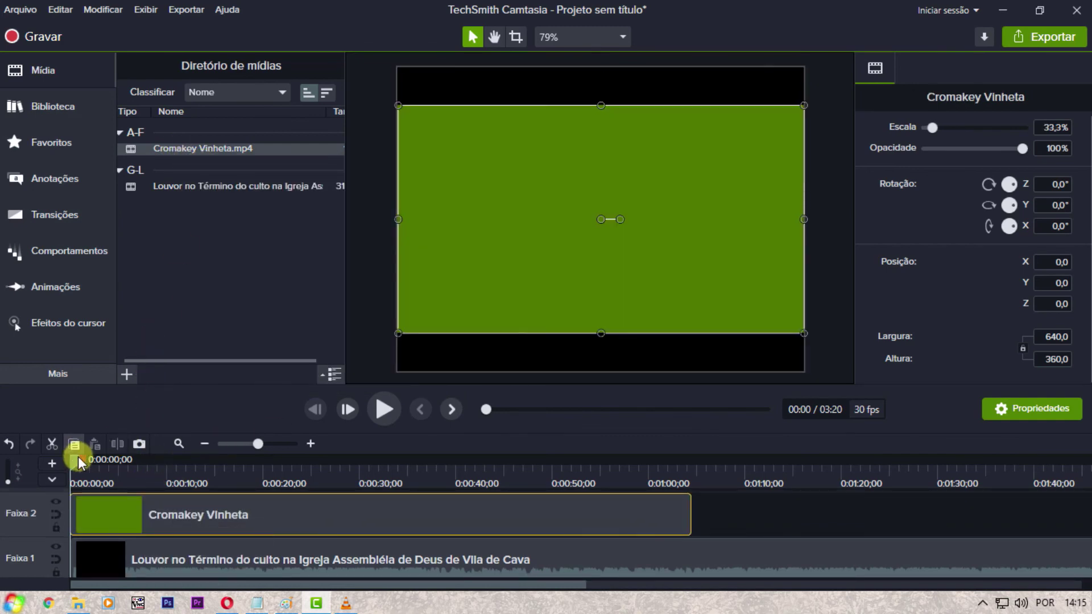
drag(73, 459, 224, 517)
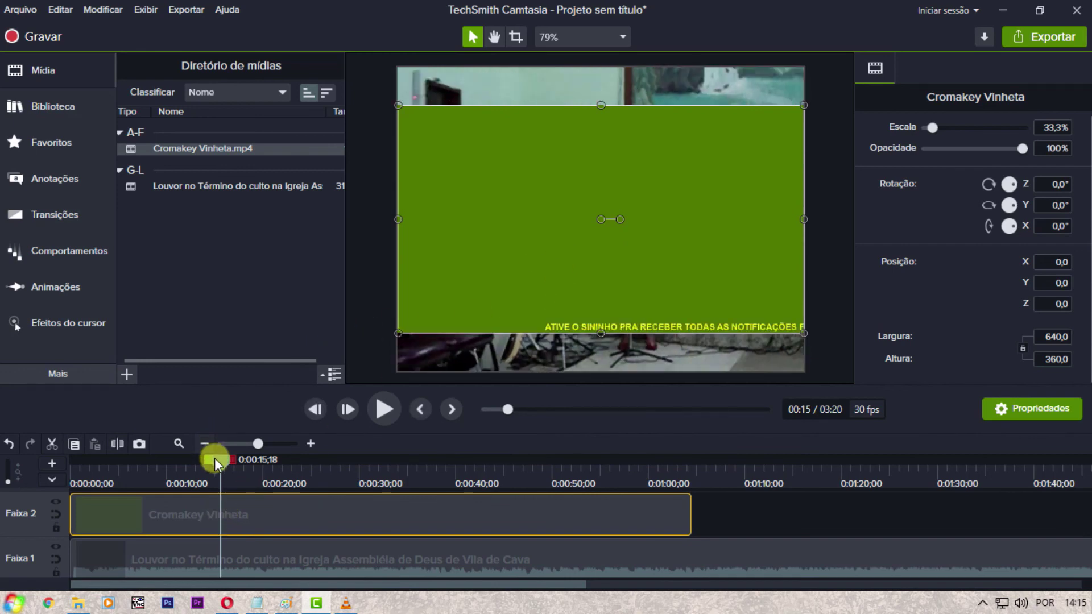
drag(214, 458, 43, 467)
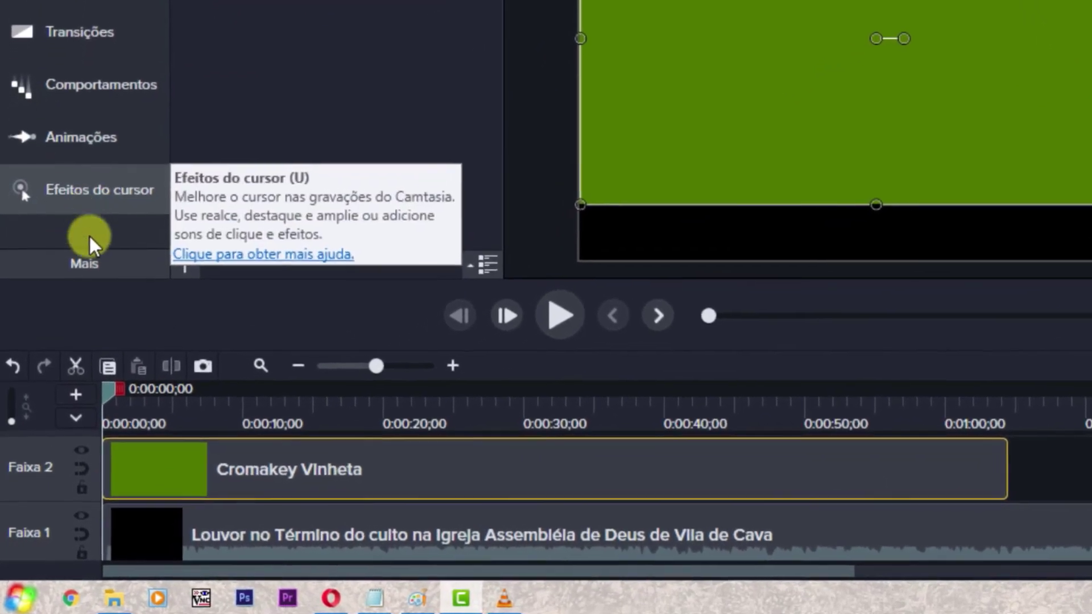
Apply the "Remover uma cor" visual effect to the Cromakey Vinheta clip on Faixa 2.
click(94, 260)
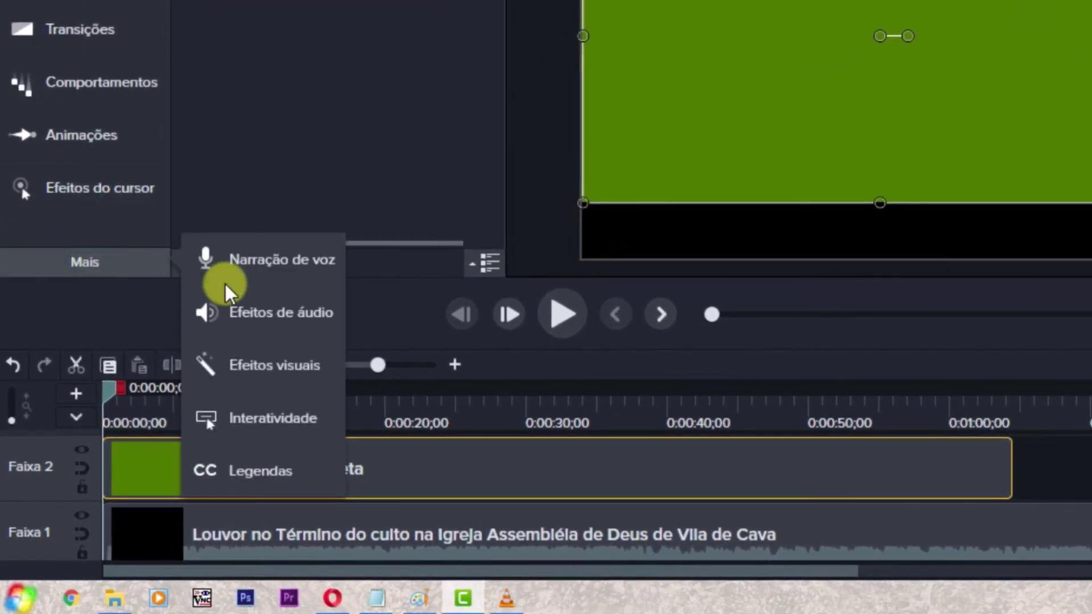
click(266, 366)
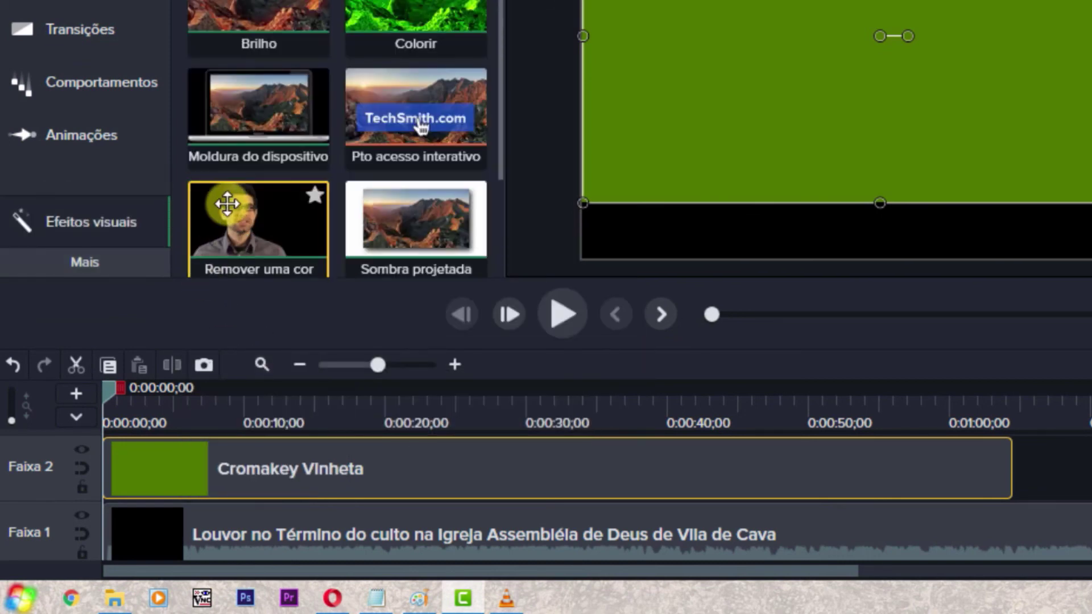
right_click(268, 208)
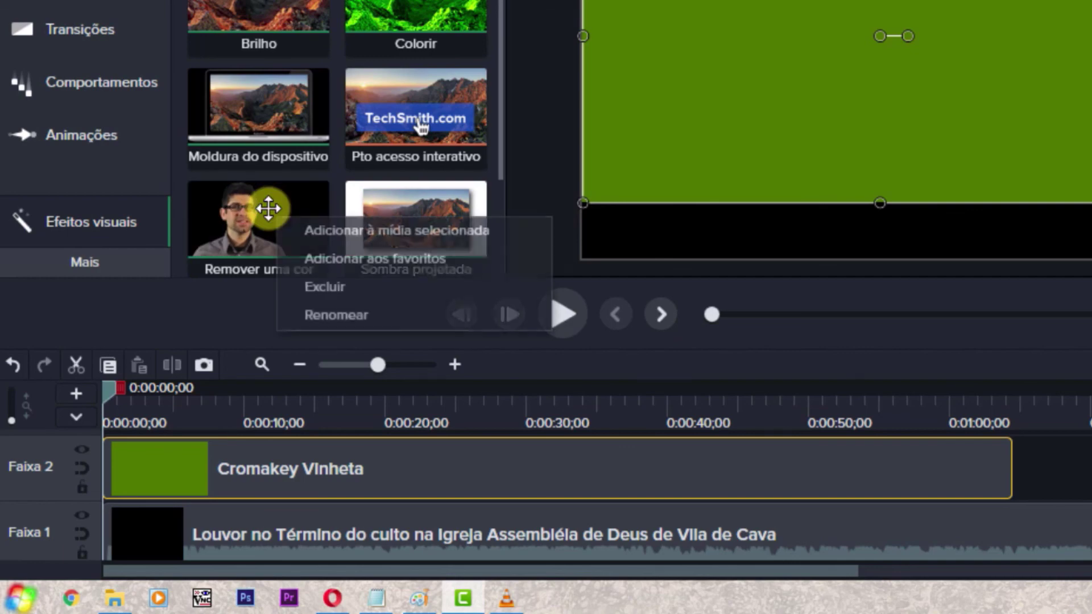
click(316, 228)
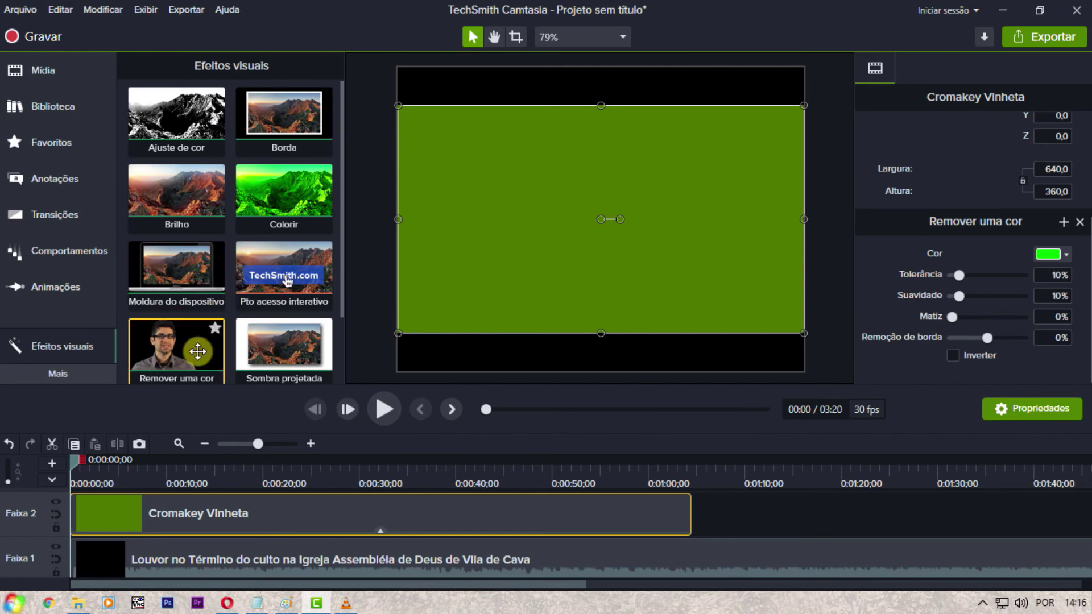
drag(197, 351, 273, 506)
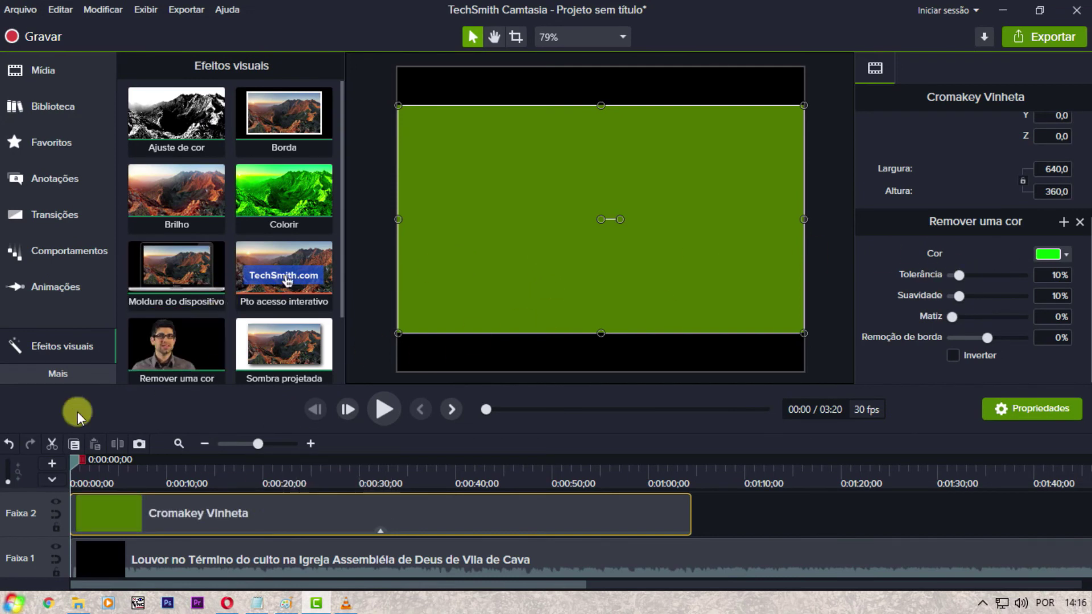
At about 5 seconds, set the color to remove by sampling the Cromakey Vinheta clip's green background with the eyedropper.
drag(64, 465, 125, 469)
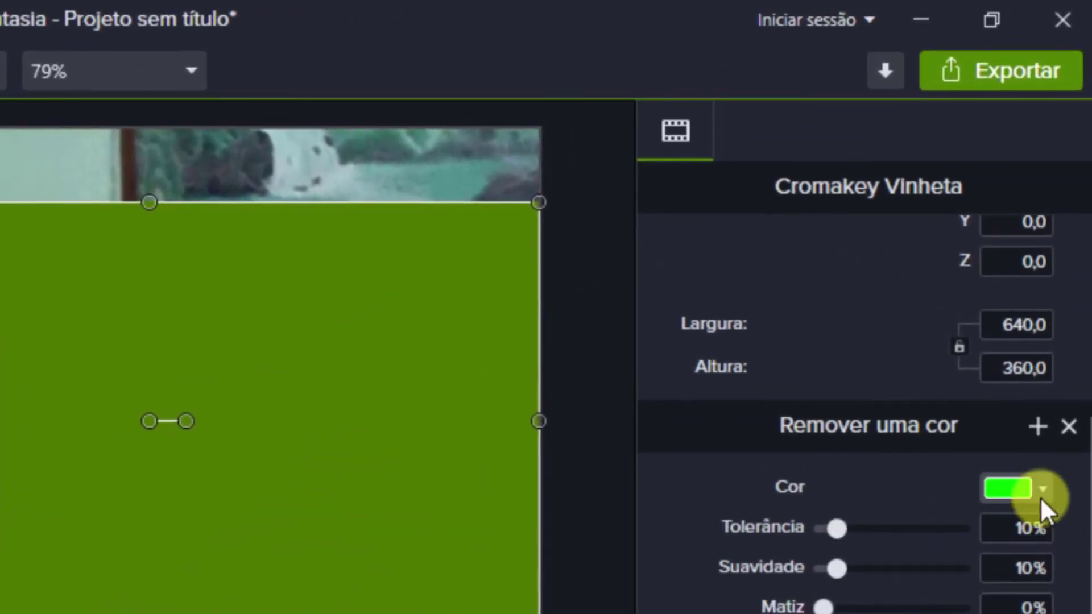
click(1045, 488)
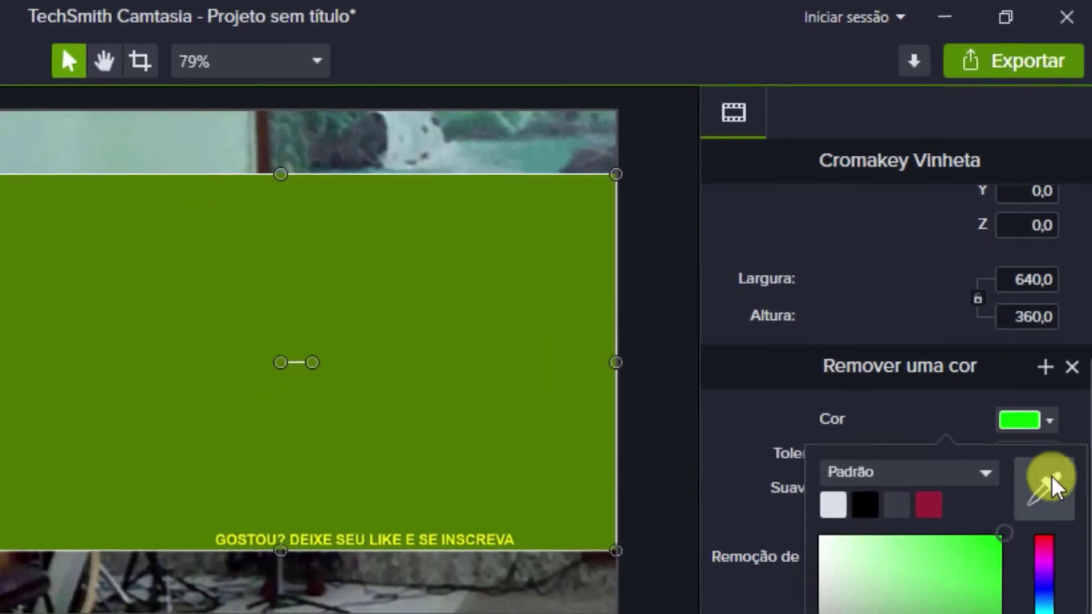
click(305, 367)
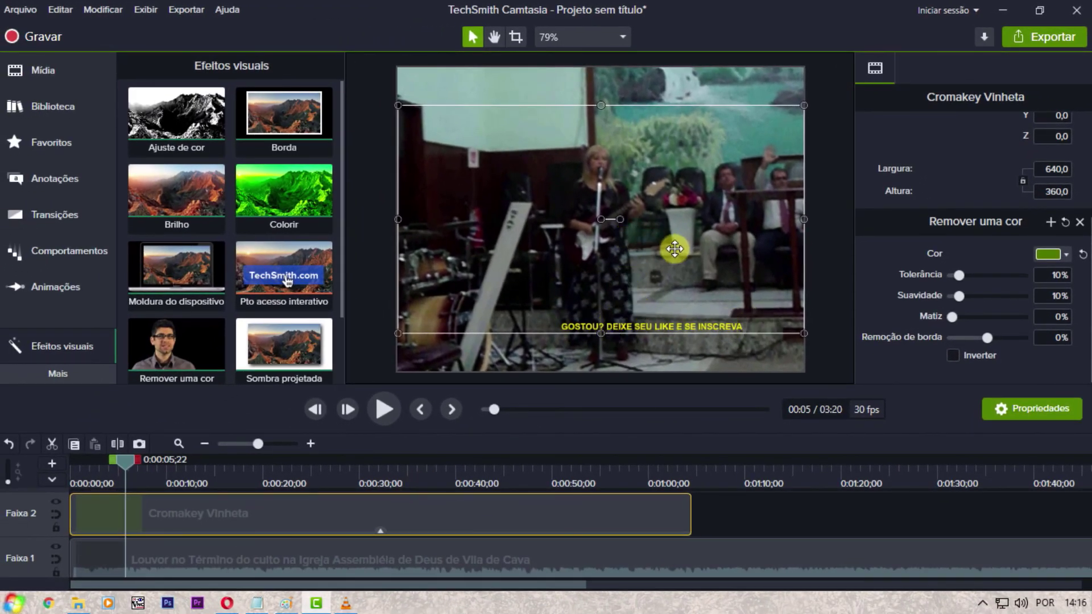
Move the Cromakey Vinheta overlay down to Y -60 at the canvas's lower edge, and inspect its yellow text at 150% before fitting the canvas again.
drag(675, 248, 680, 285)
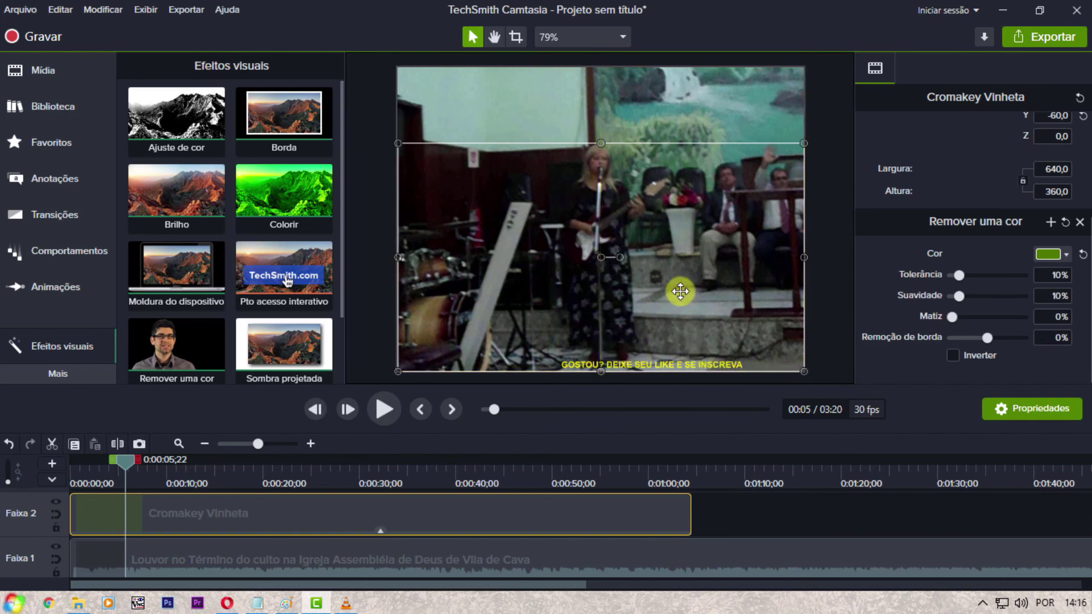
scroll(649, 257, up, 3)
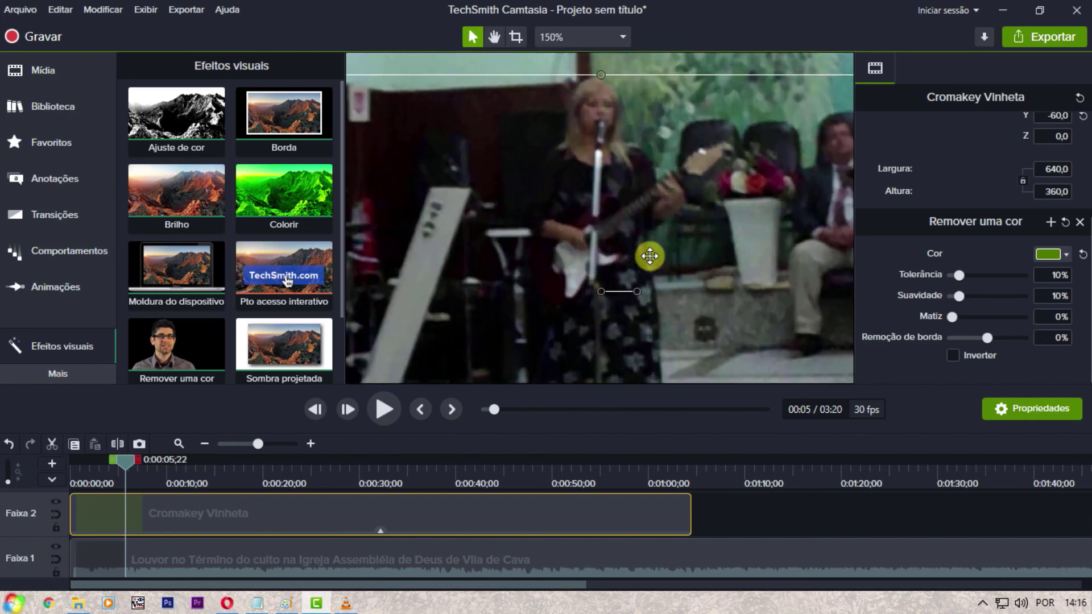
click(492, 37)
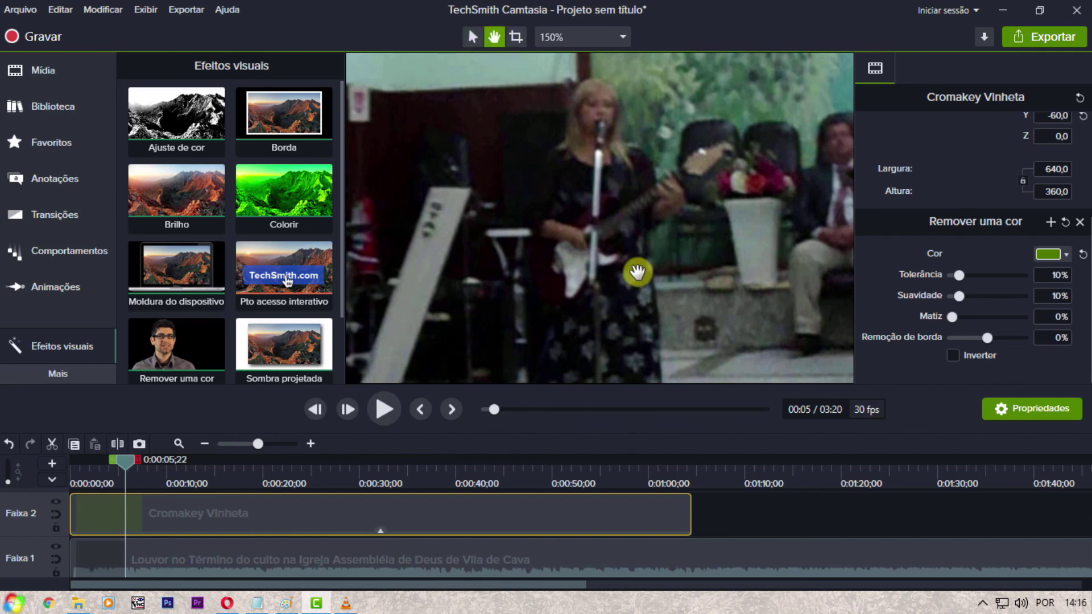
drag(667, 236, 647, 123)
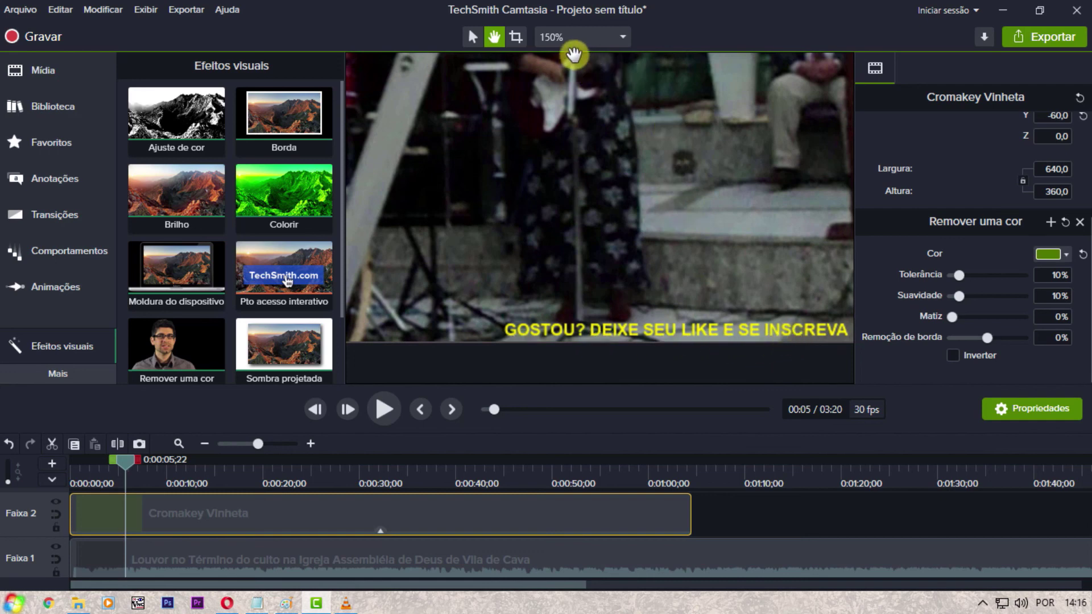
click(572, 41)
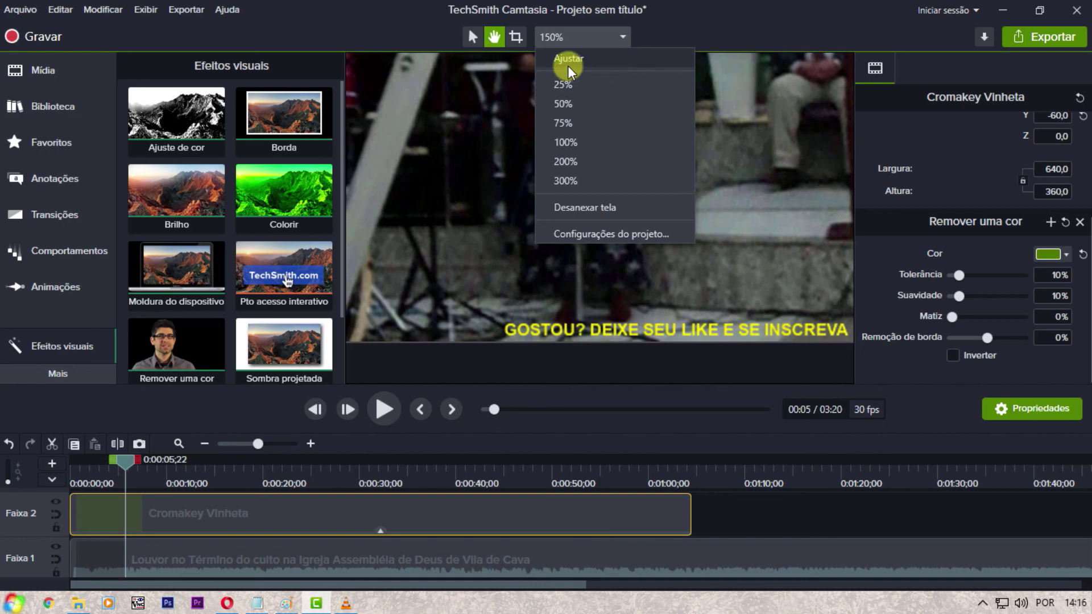
click(568, 64)
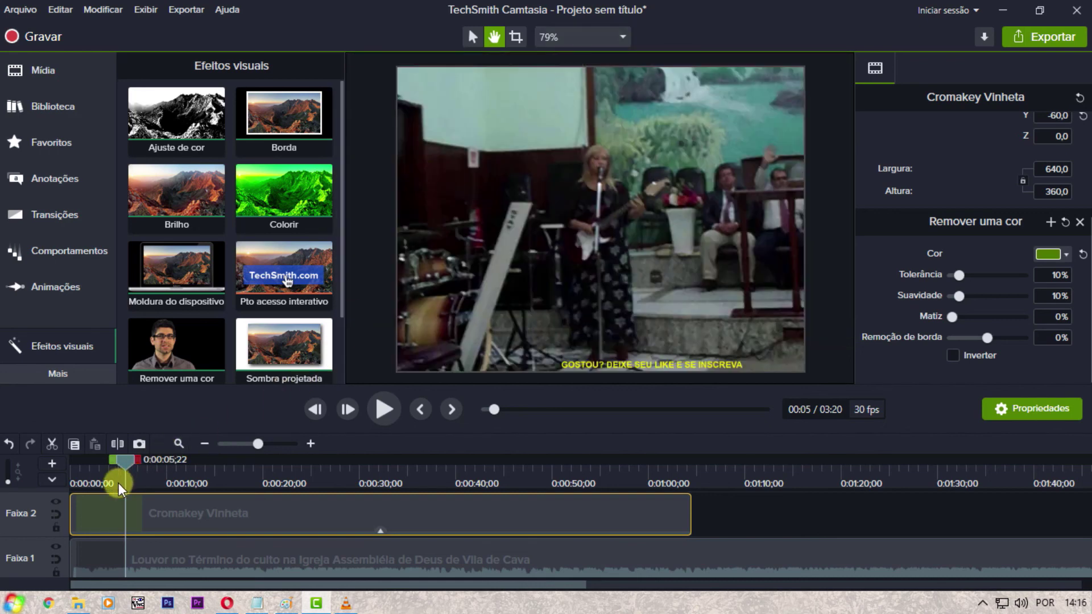
Play the composite from the start to check the scrolling callouts, pause at about 22 seconds, and return to the start.
click(426, 411)
click(383, 412)
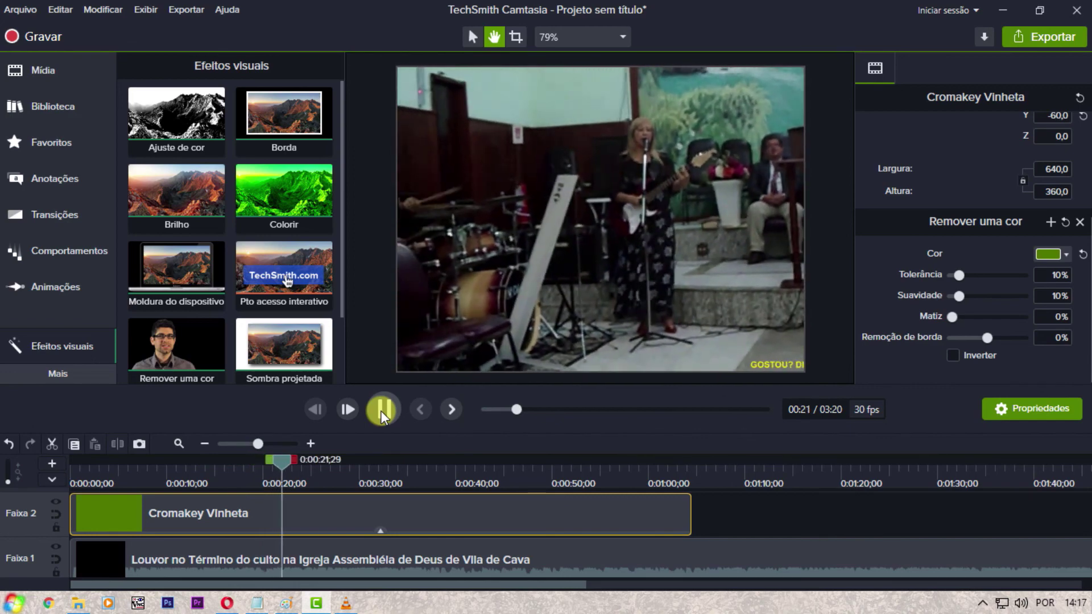
click(381, 411)
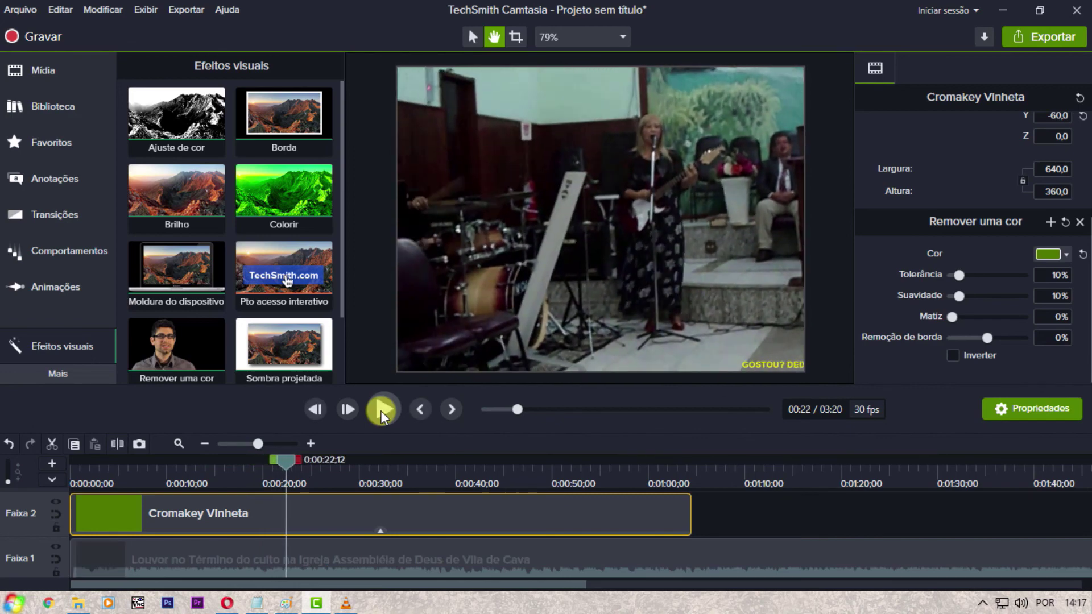
click(419, 412)
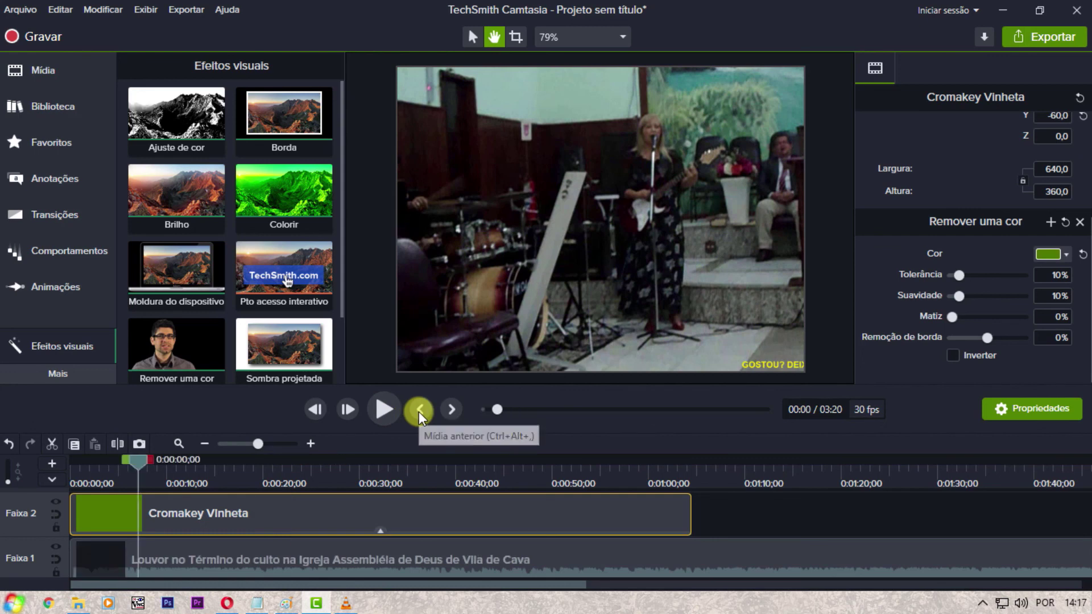